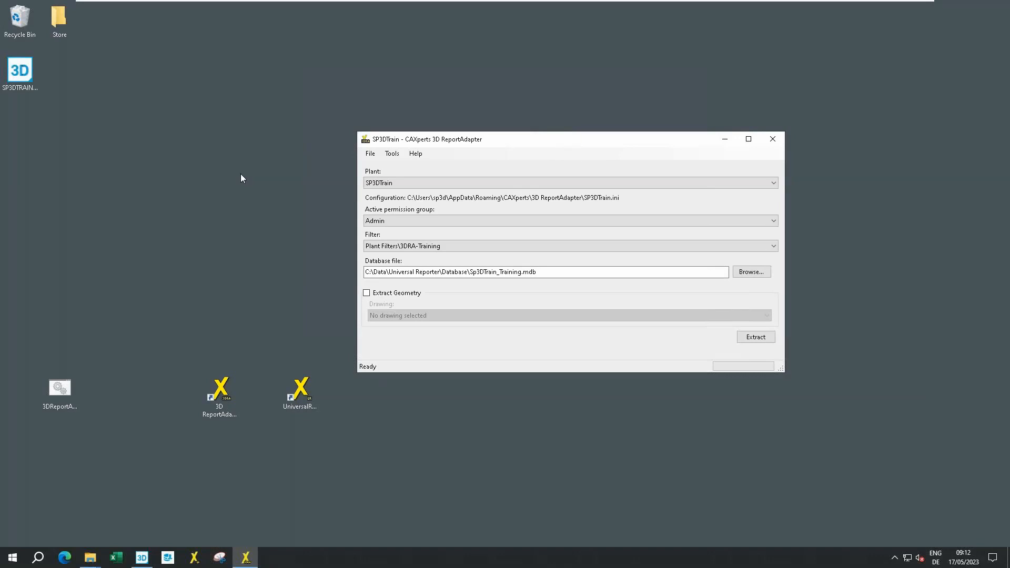
Review the extraction settings: the active permission group, the plant filters available for selection and the database file path
click(393, 223)
click(393, 223)
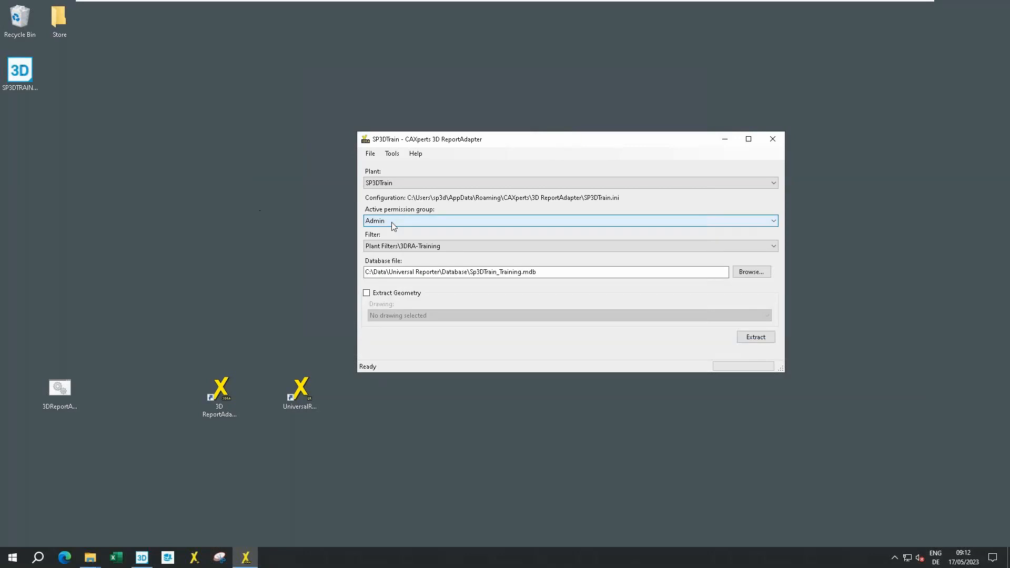
click(391, 247)
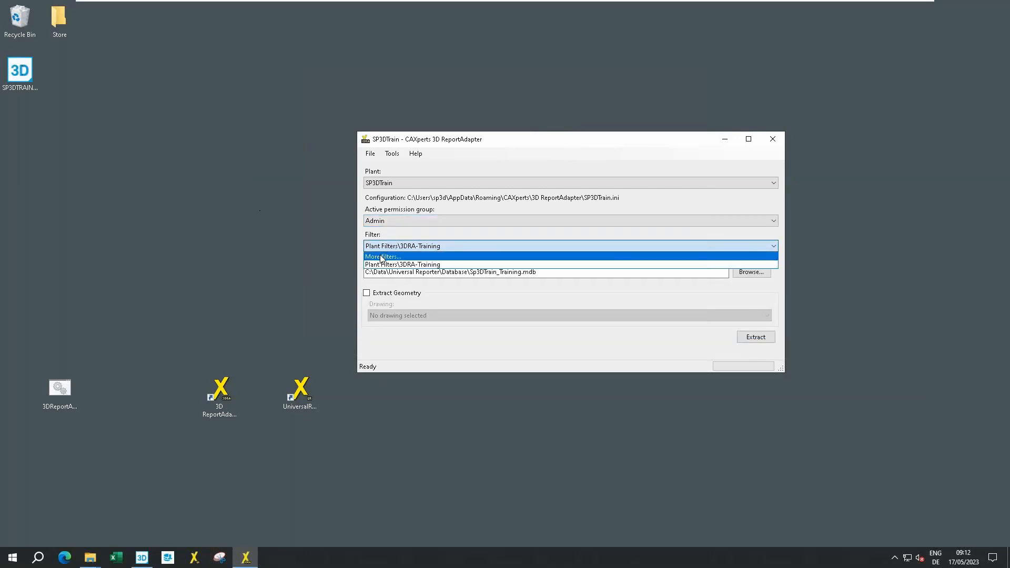
click(384, 257)
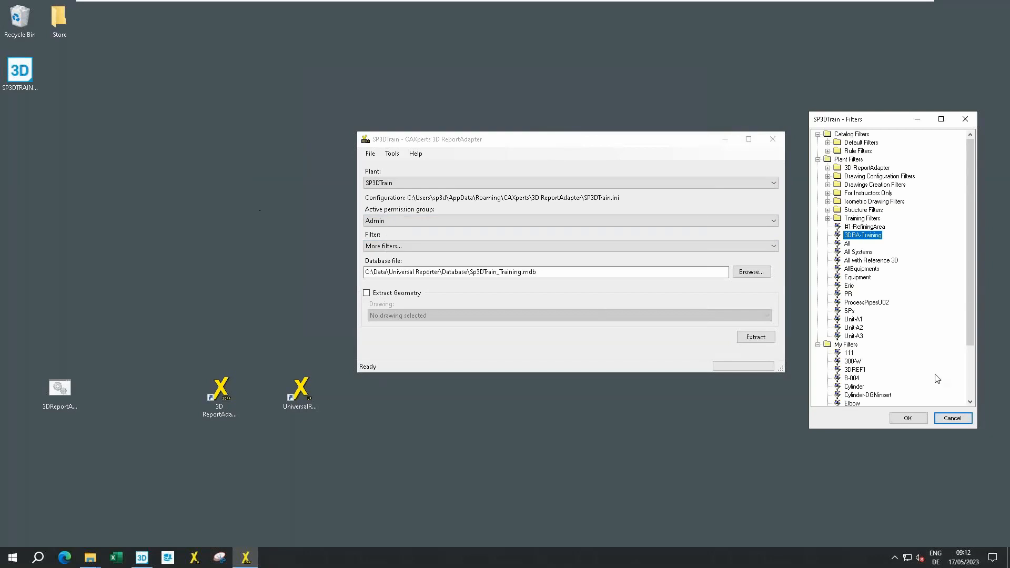
drag(970, 285, 971, 264)
click(954, 419)
drag(538, 272, 338, 343)
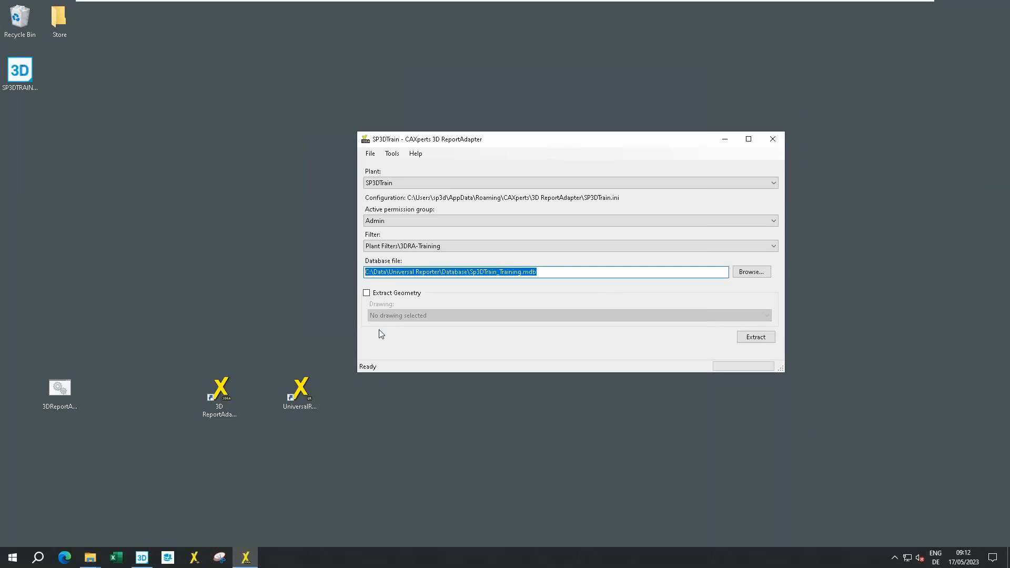
Open the 3DReportAdapter.bat file for editing, examine its command-line parameter descriptions and close it
right_click(63, 393)
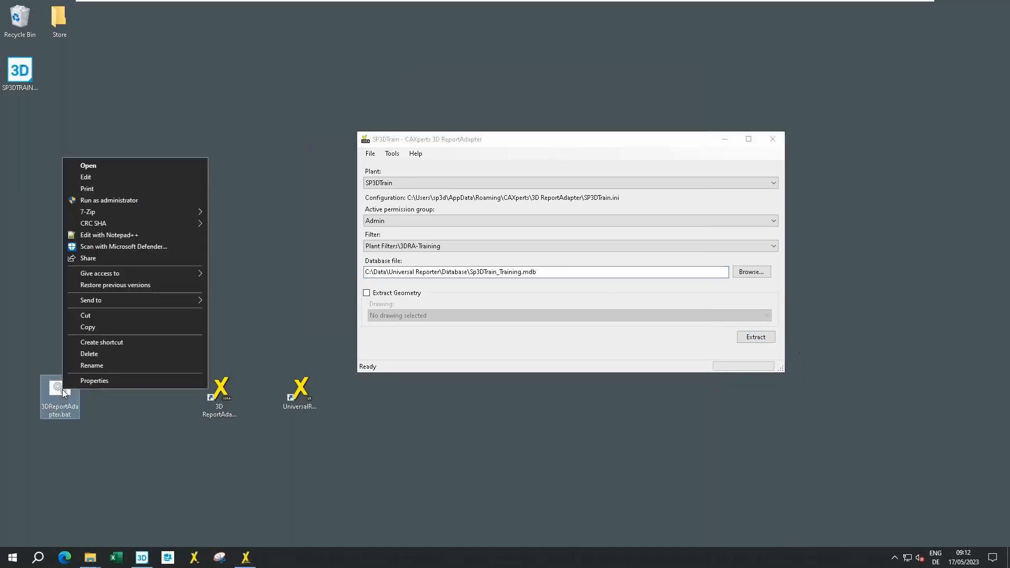
click(98, 177)
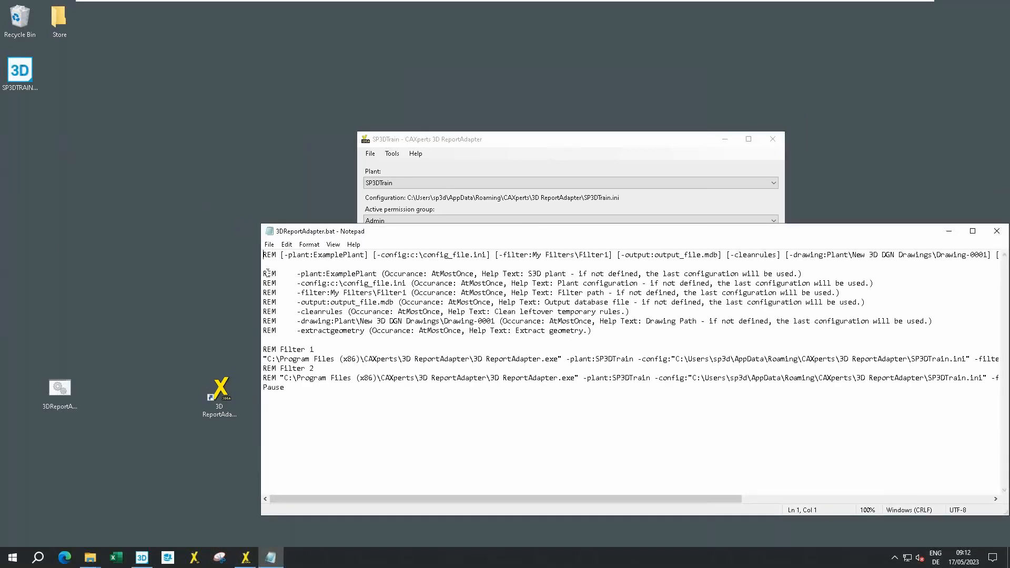
drag(263, 273, 259, 348)
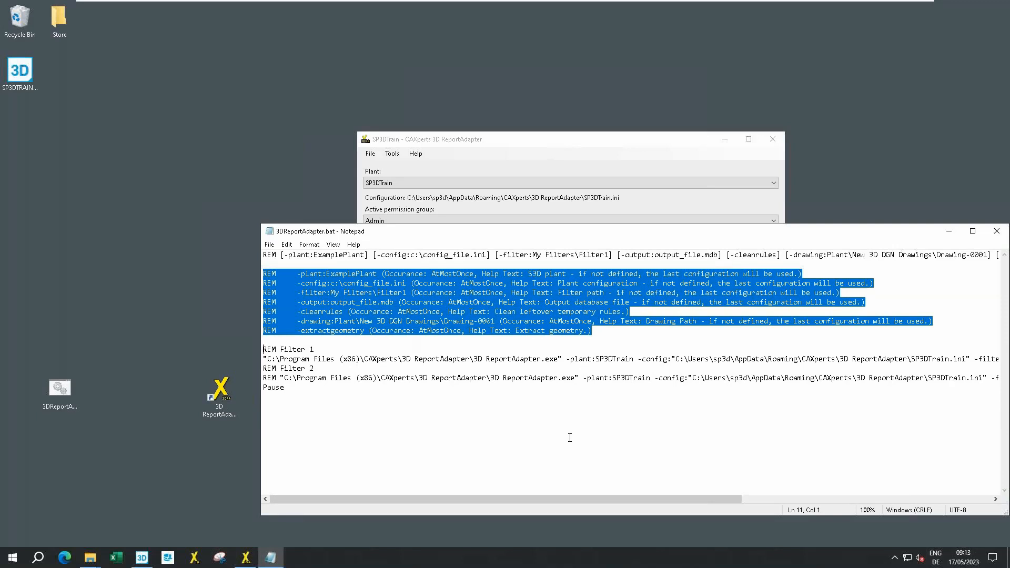
click(996, 231)
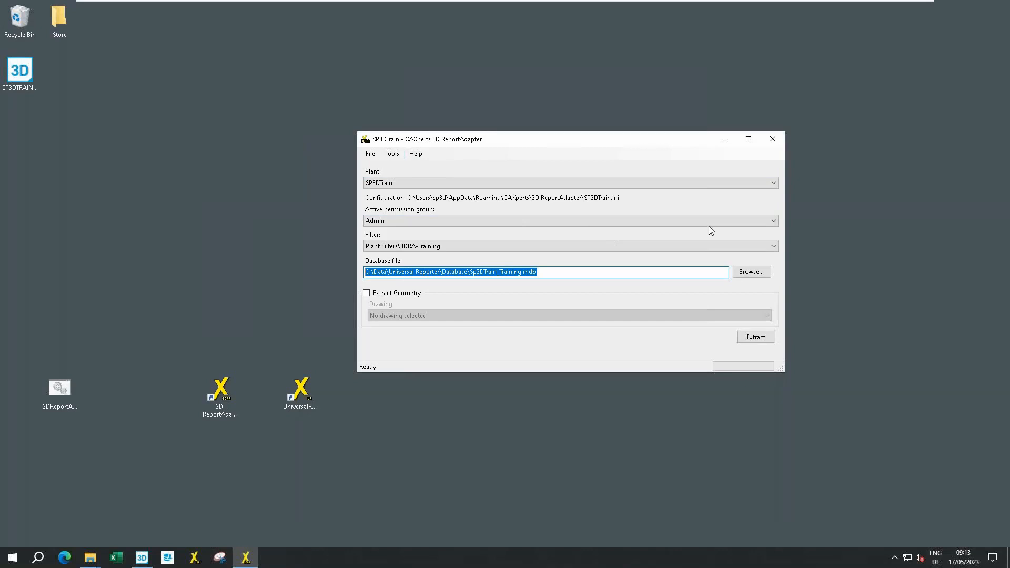
Open the attribute configuration for the SP3DTrain plant and expand the Piping table among the used attributes
drag(579, 142, 534, 113)
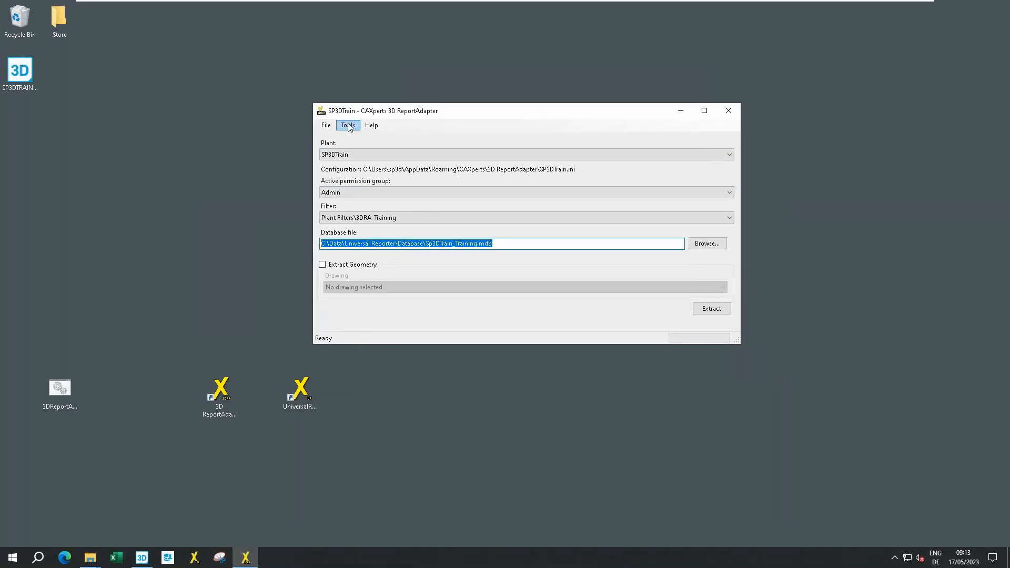
click(349, 127)
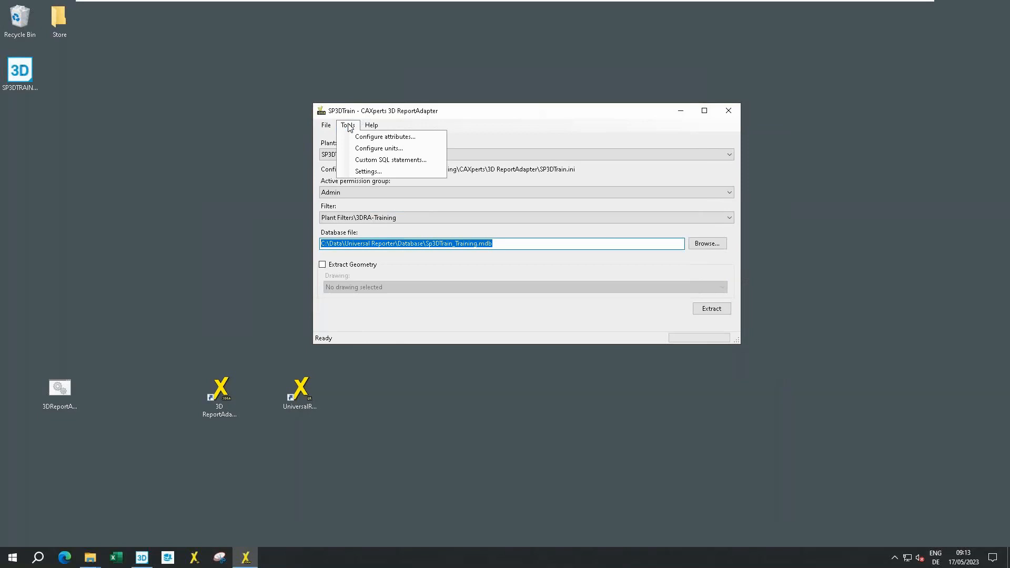
click(391, 138)
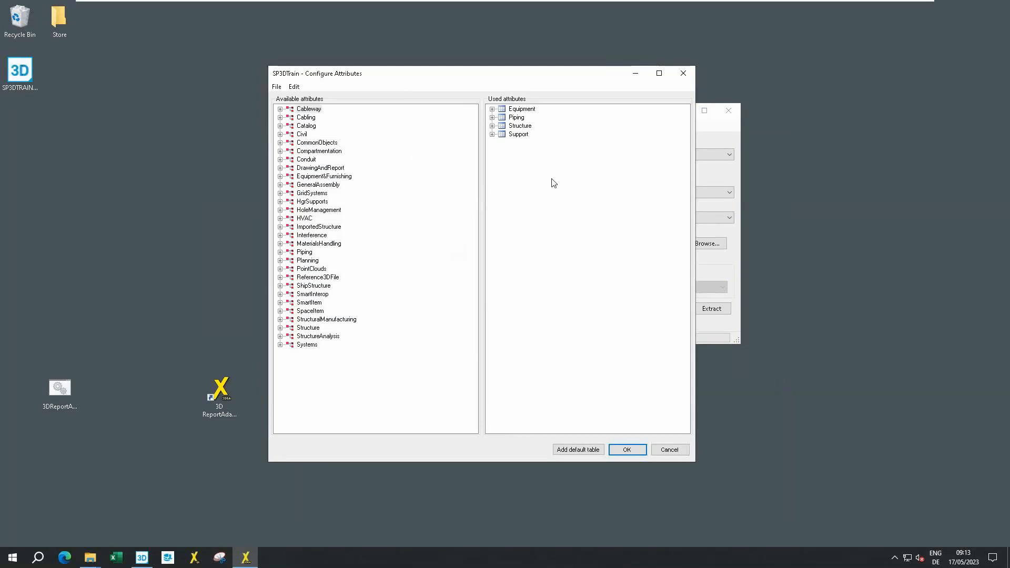
click(492, 118)
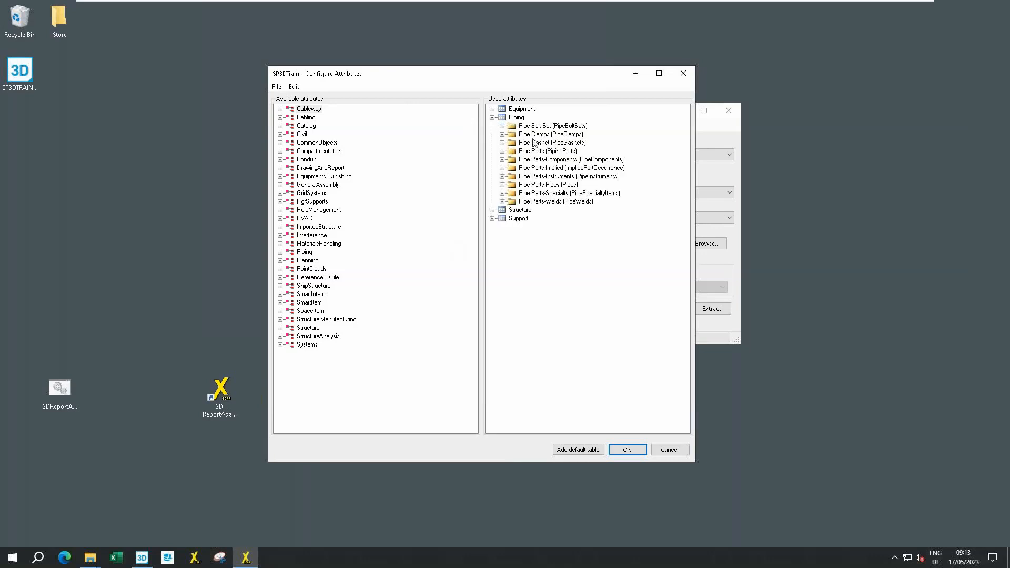
Examine the object categories in the used Piping table, from Pipe Bolt Set through Pipe Parts
click(518, 118)
click(542, 126)
click(559, 134)
click(553, 142)
click(554, 151)
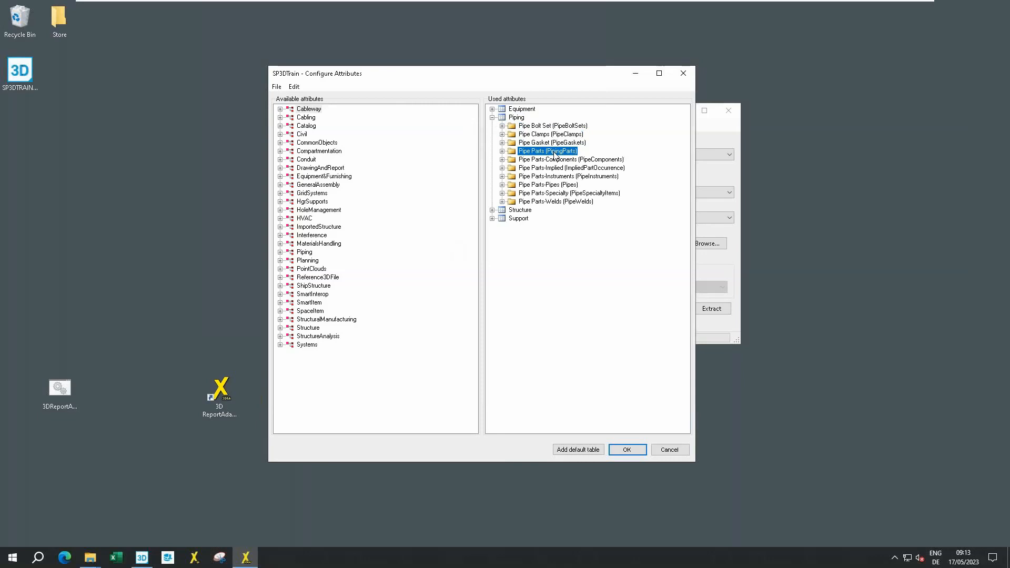
click(550, 144)
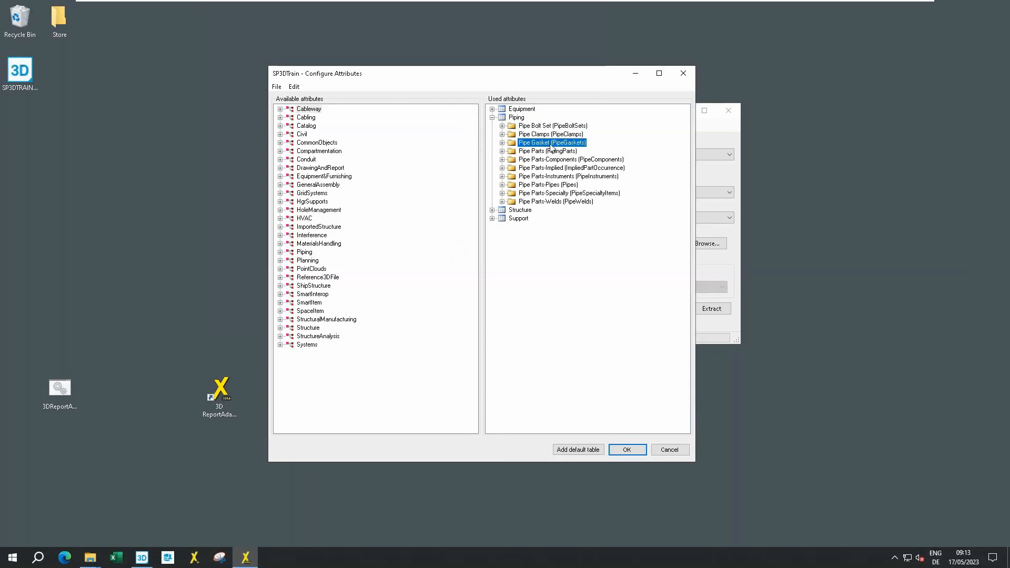
click(548, 136)
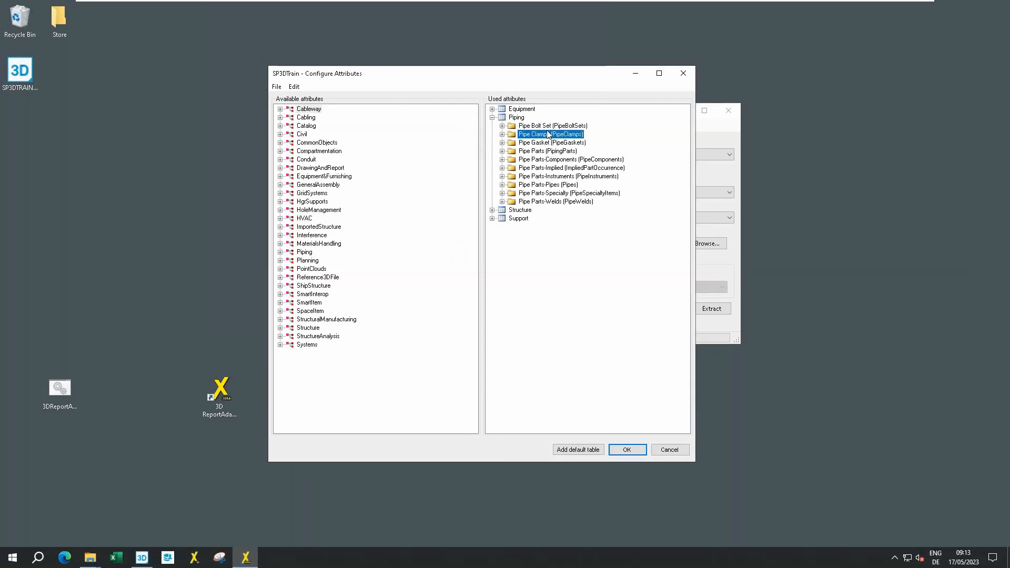
click(548, 128)
click(545, 152)
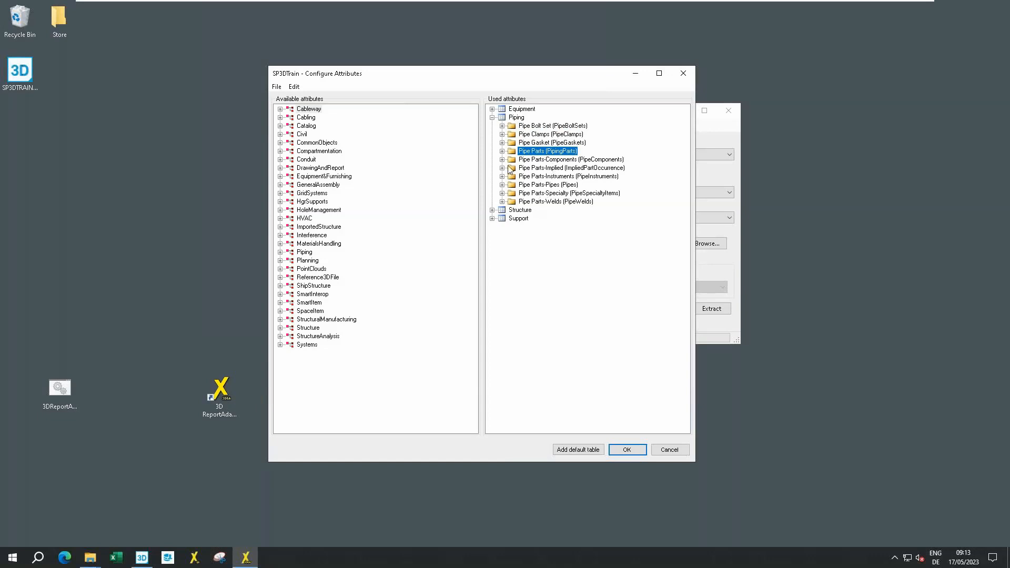
Examine the used attributes of the Pipe Parts category, including the source of Commodity Class
click(502, 151)
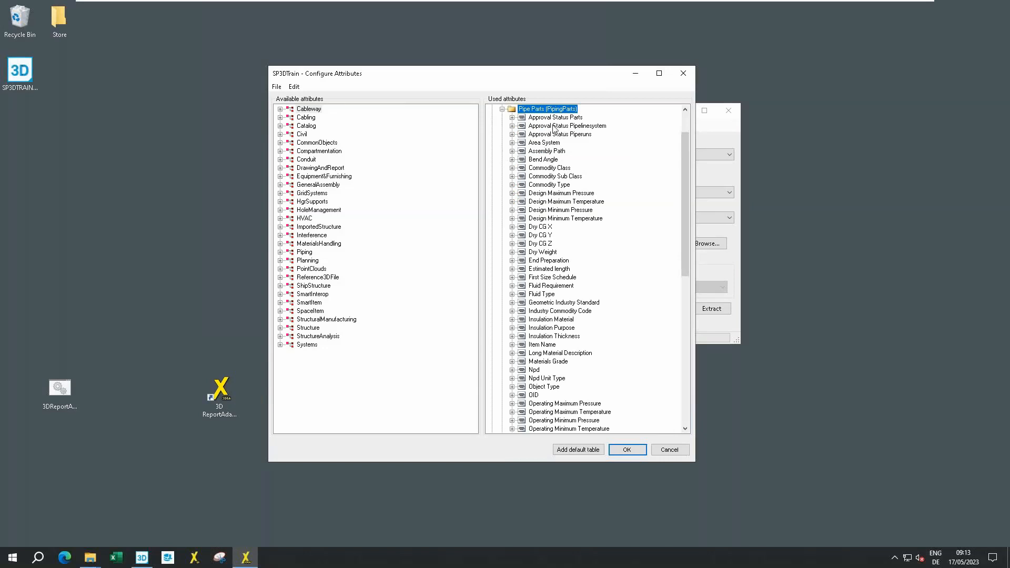
drag(684, 166, 683, 148)
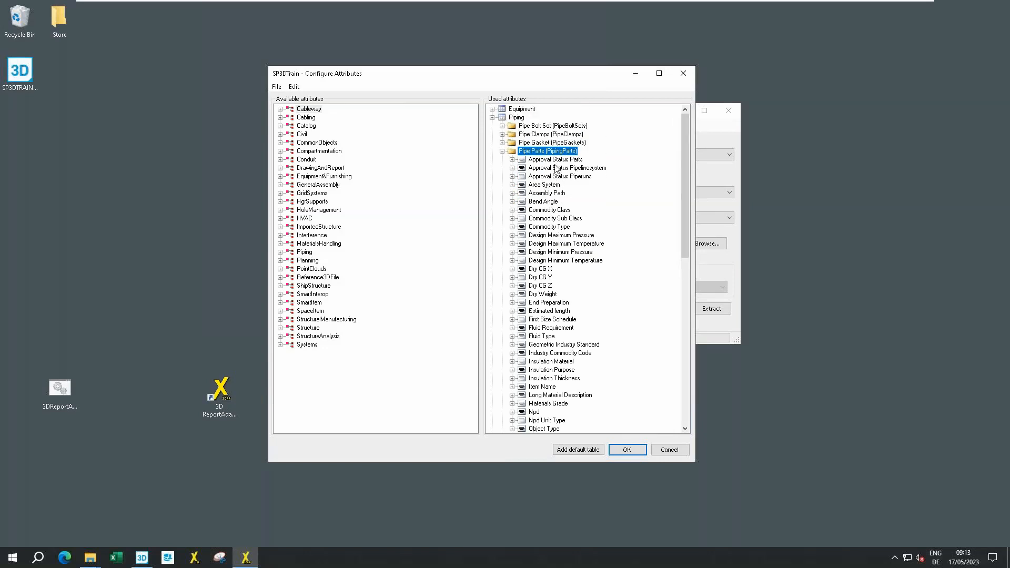
click(512, 210)
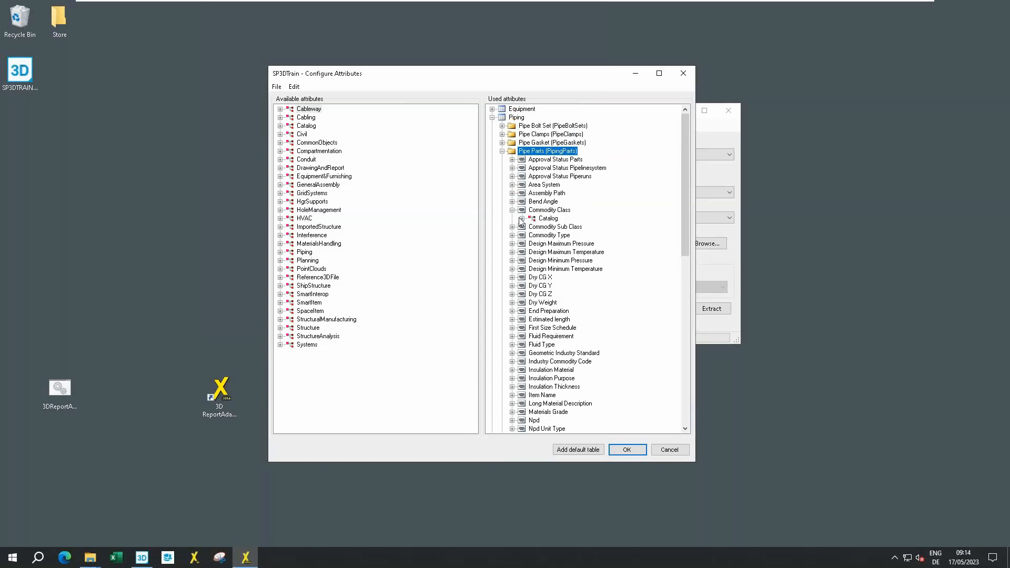
click(532, 227)
click(542, 235)
click(511, 210)
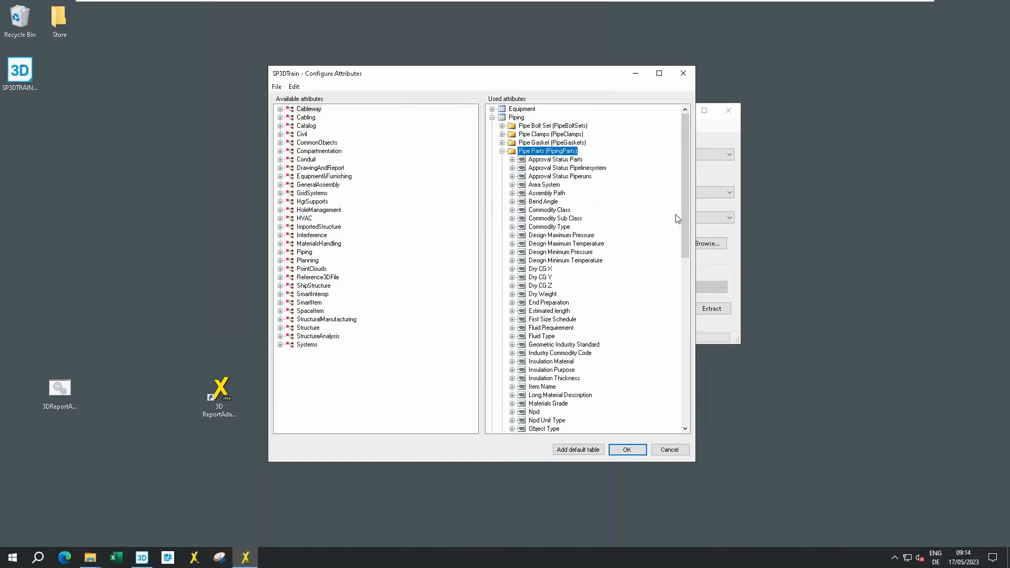
drag(685, 218, 681, 199)
Add the available Face to Face (mm) attribute from Piping > PipingParts > IJFaceToFace to the used Pipe Parts category
click(280, 252)
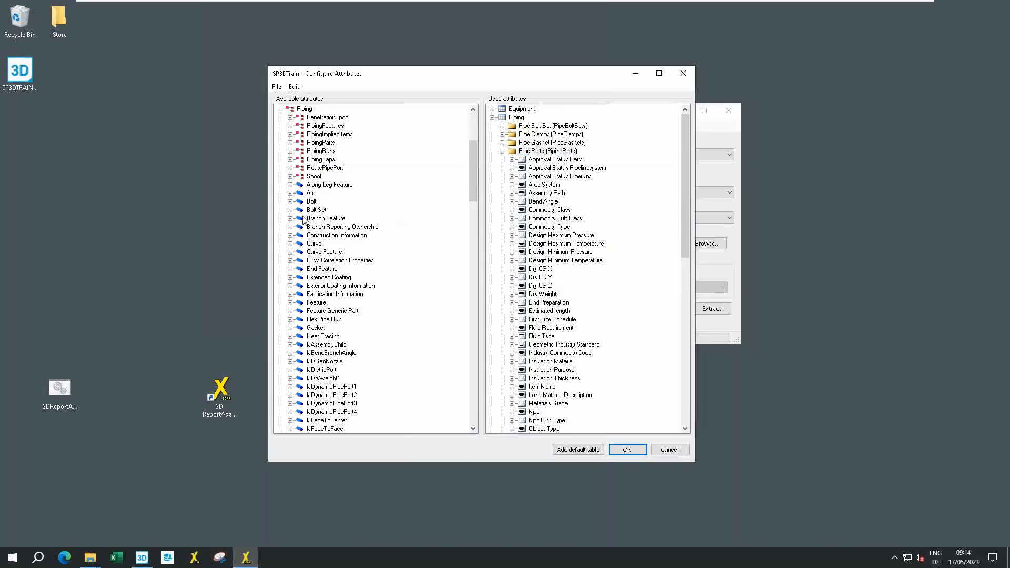
click(289, 143)
click(321, 110)
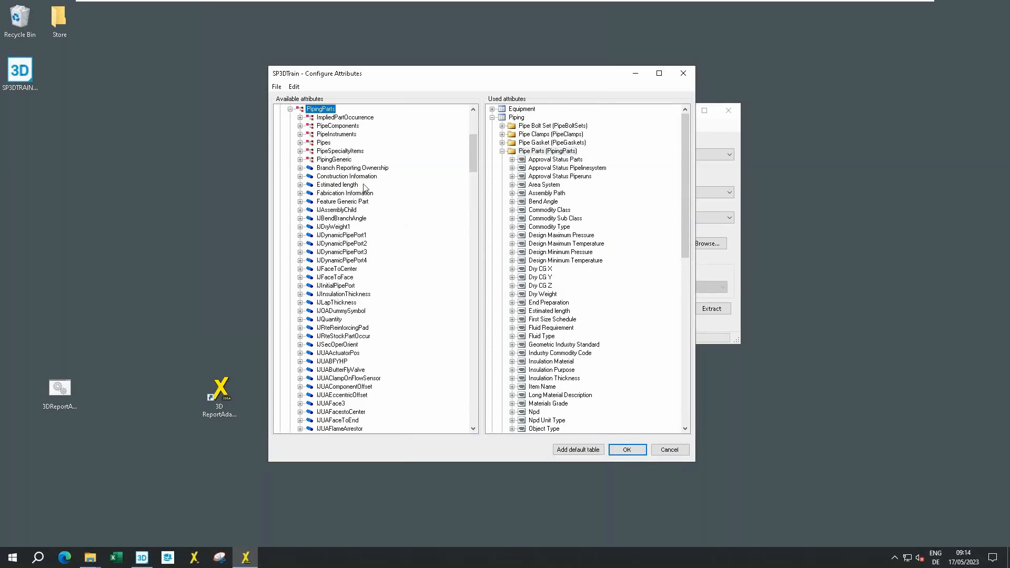
click(300, 278)
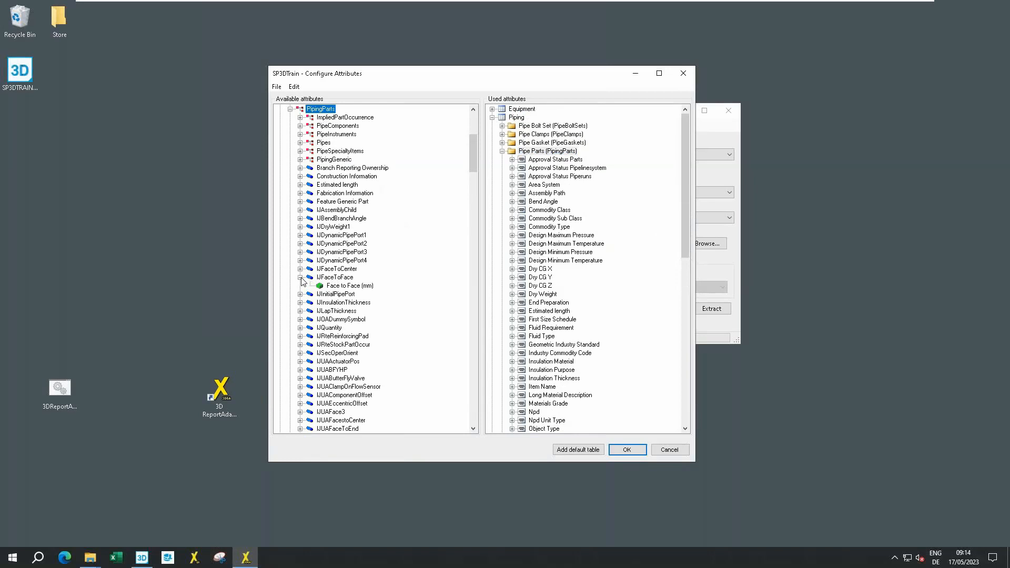
click(331, 278)
click(342, 287)
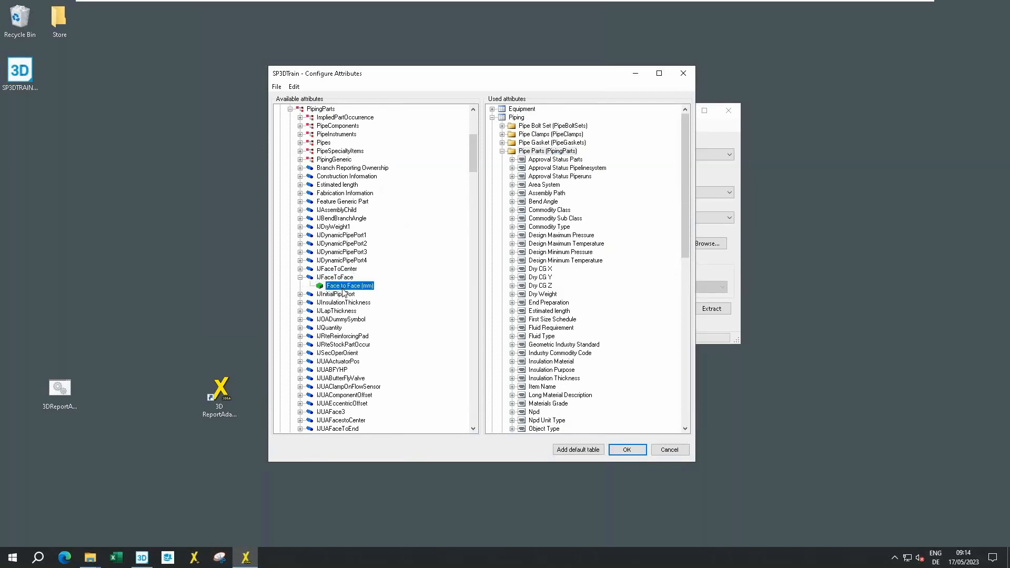
drag(345, 288, 548, 156)
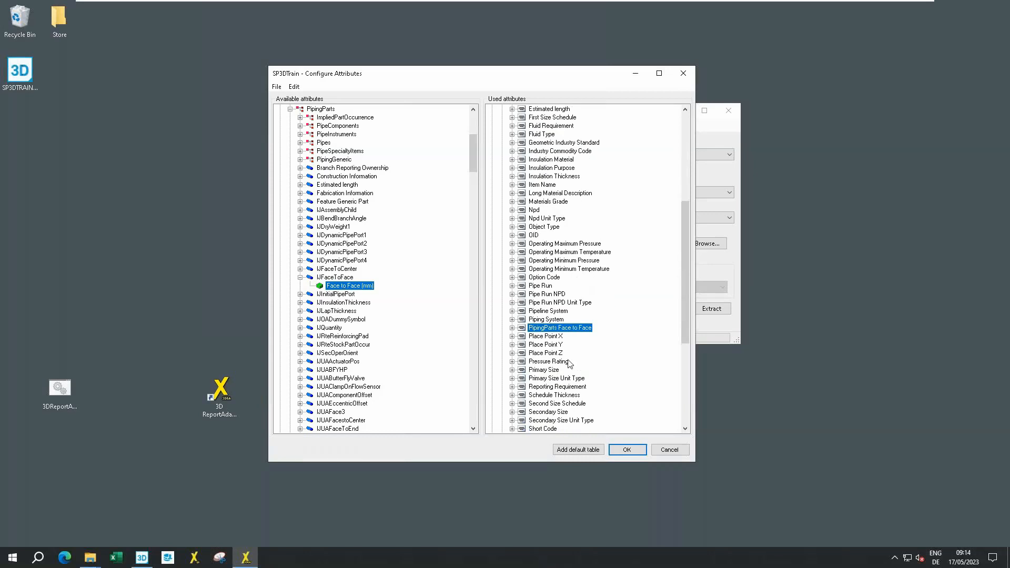
Rename the newly added Pipe Parts attribute to "Face to Face"
click(551, 329)
key(Home)
key(Delete)
key(Delete)
key(Delete)
key(Delete)
key(Delete)
key(Delete)
key(Delete)
key(Delete)
key(Delete)
key(Delete)
key(Delete)
key(Delete)
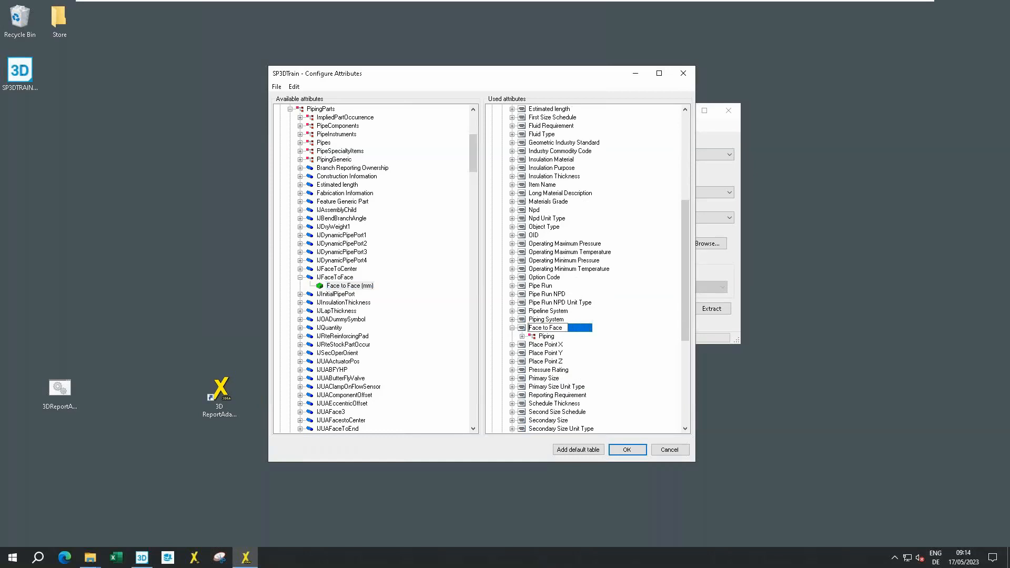
key(Return)
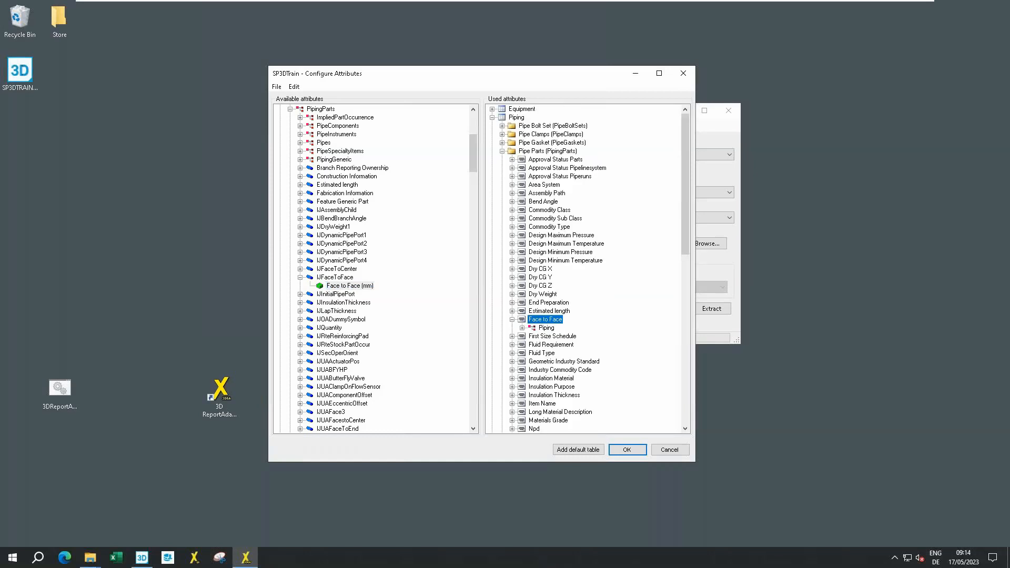
Inspect the source path of the Face to Face attribute down to its millimetre property, and collapse it
click(522, 327)
click(533, 337)
click(541, 345)
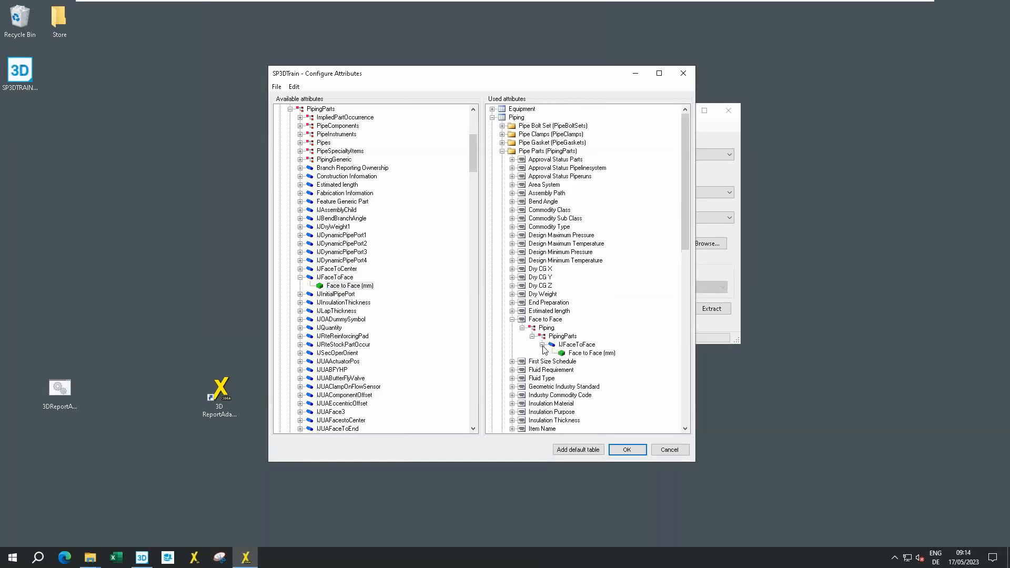
click(587, 353)
right_click(612, 356)
key(Escape)
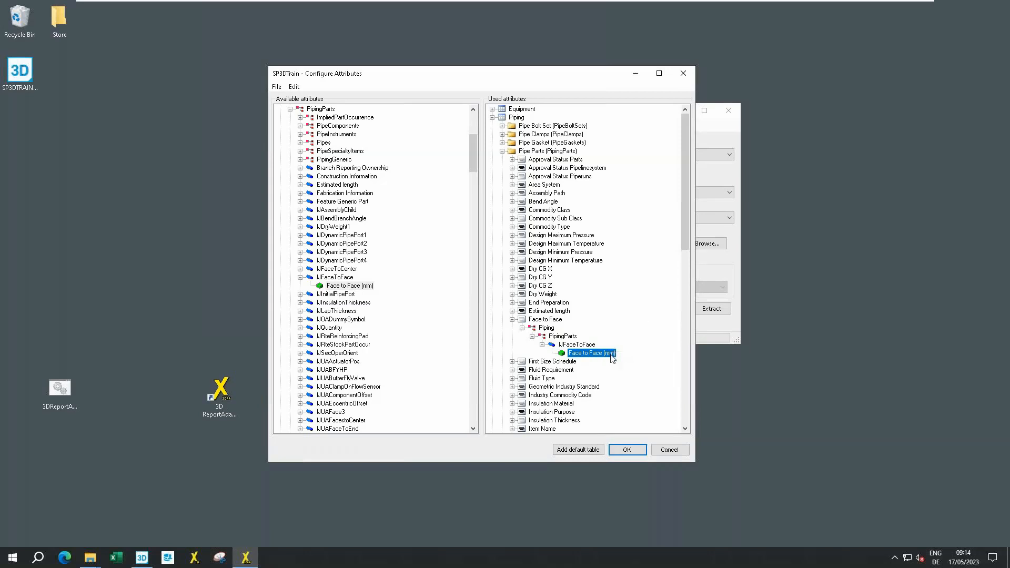
click(512, 320)
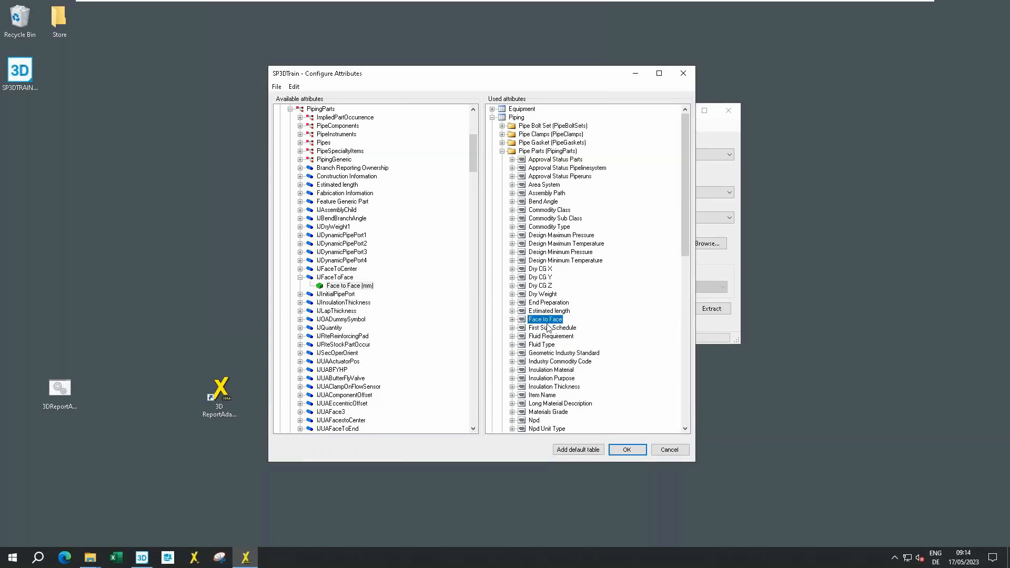
Expand the Types of Labels folder under Labels in the available Piping > PipingParts attributes
scroll(363, 226, up, 4)
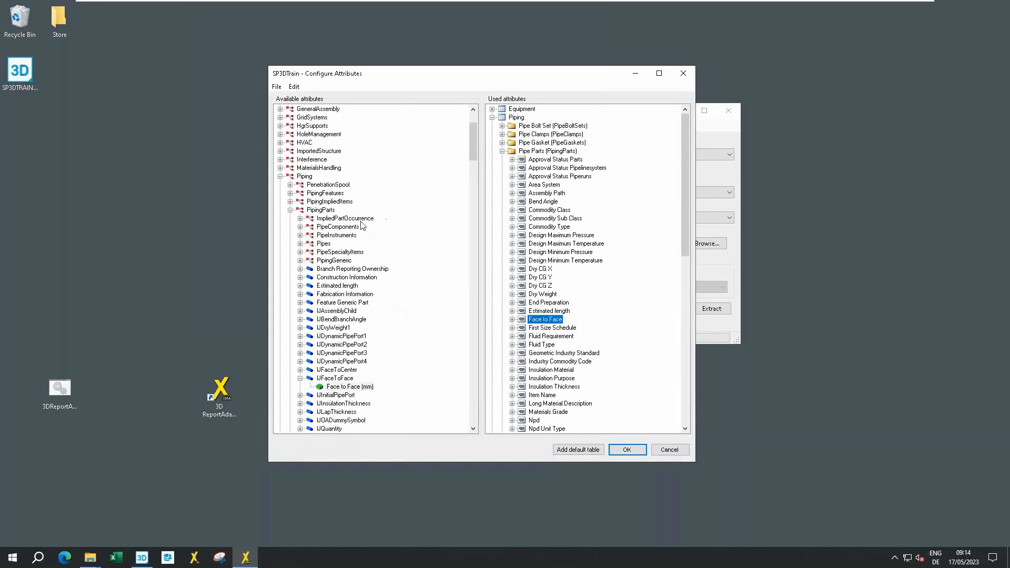
click(290, 210)
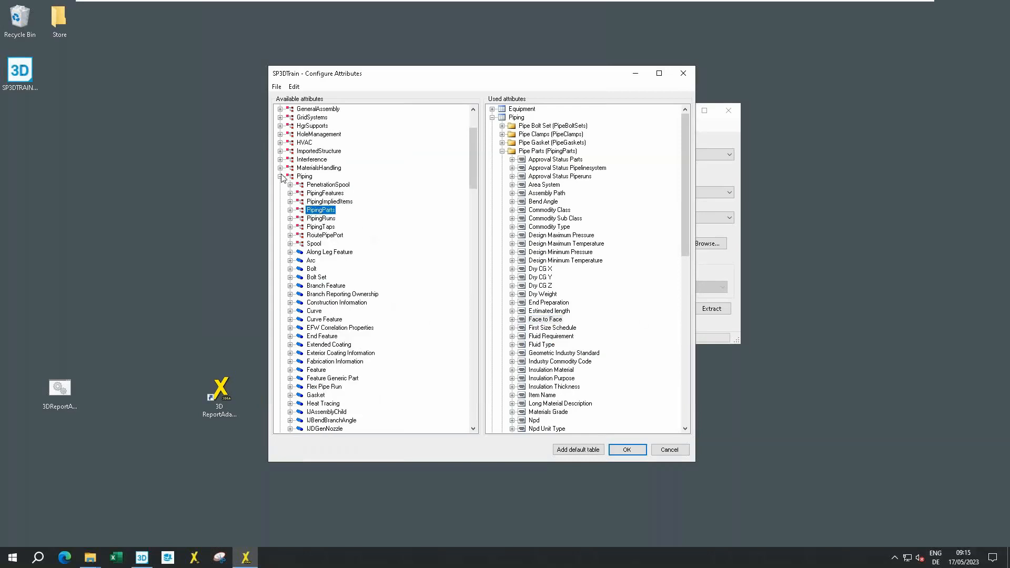
click(289, 210)
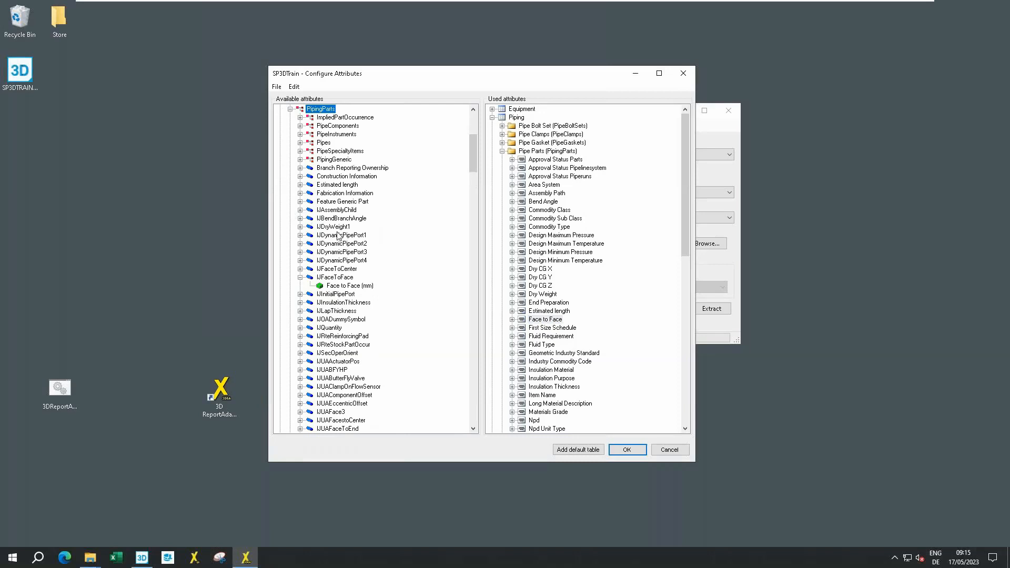
click(299, 277)
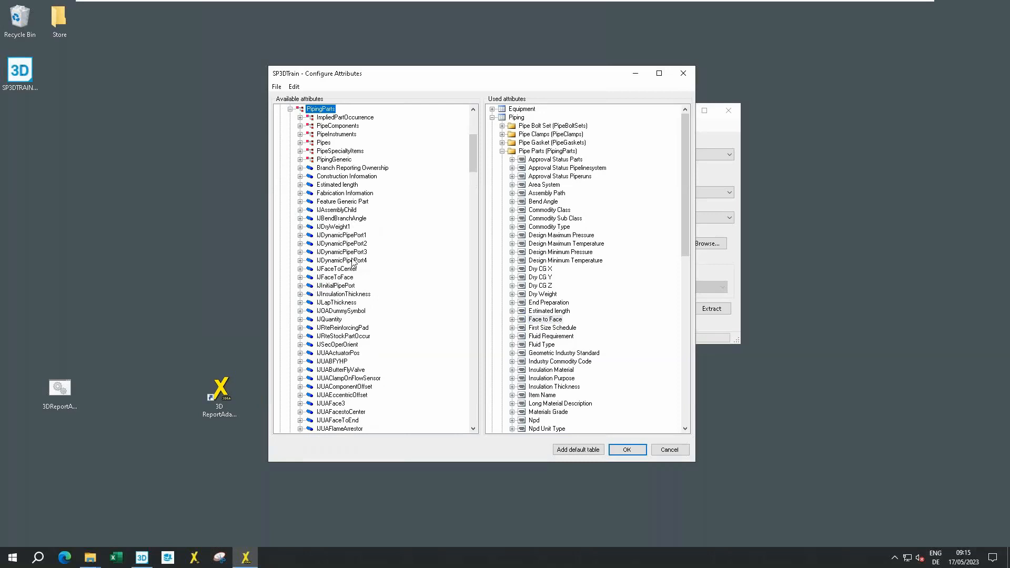
scroll(363, 257, down, 7)
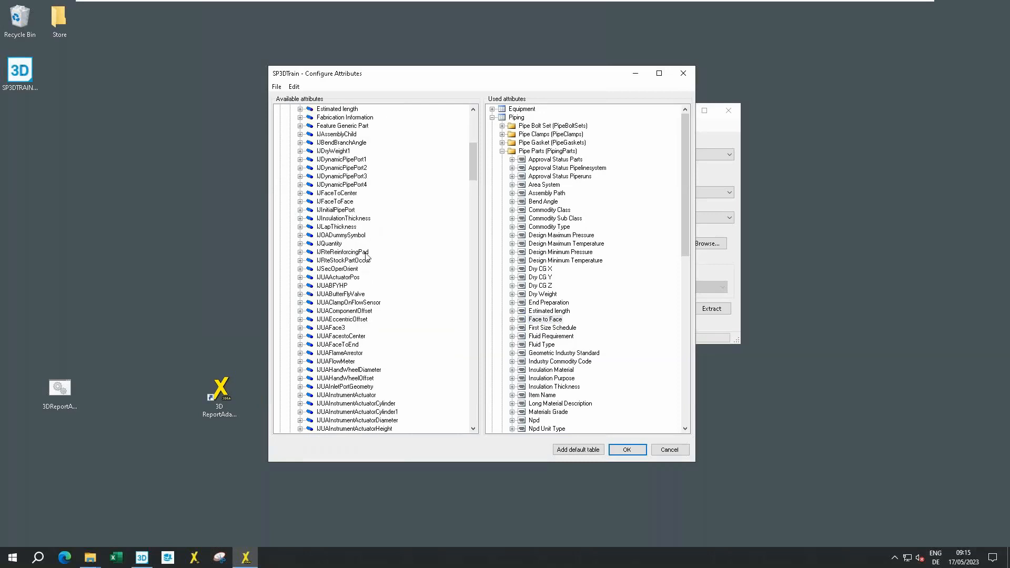
scroll(363, 258, down, 20)
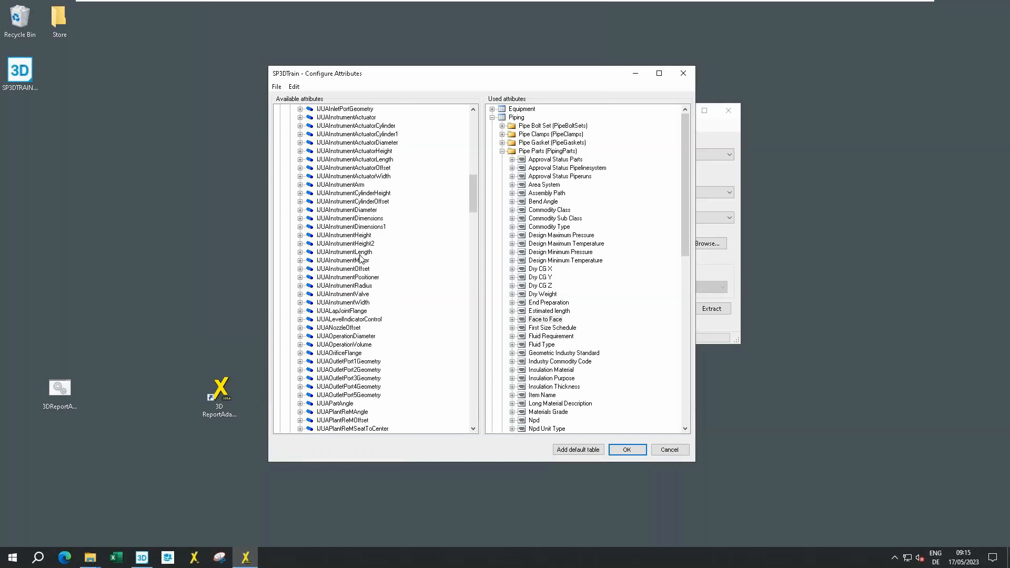
scroll(360, 259, down, 9)
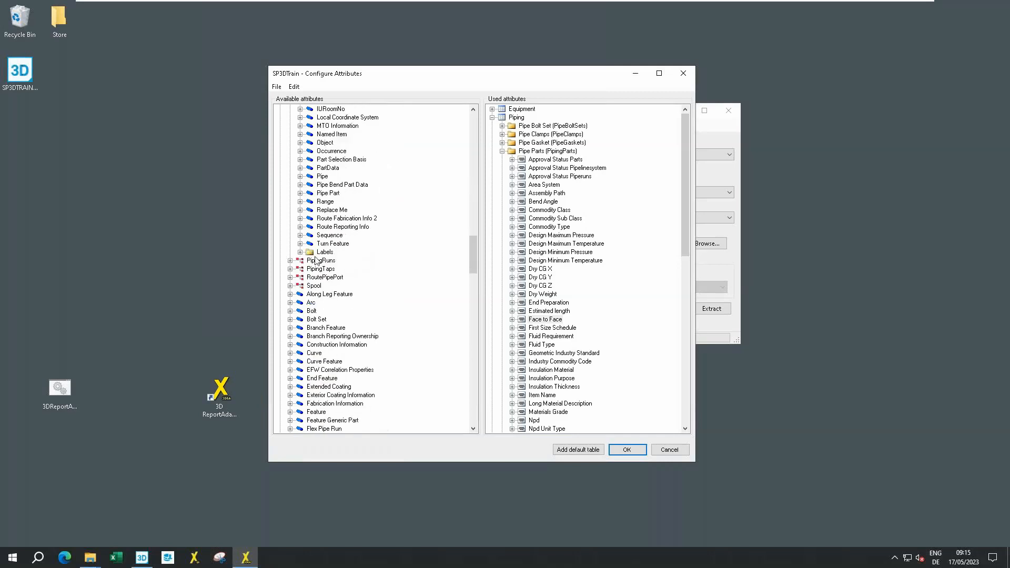
click(300, 252)
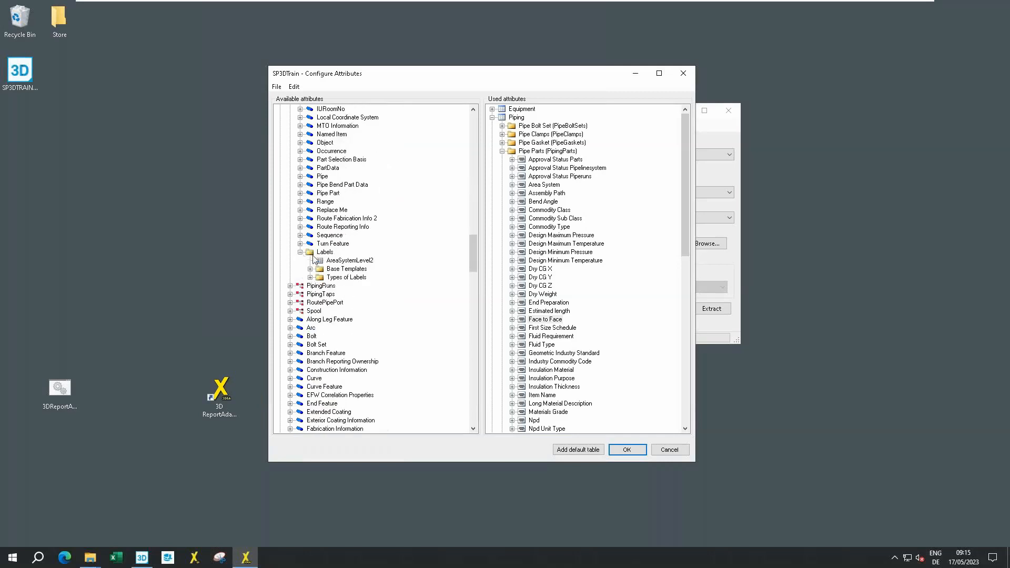
click(310, 277)
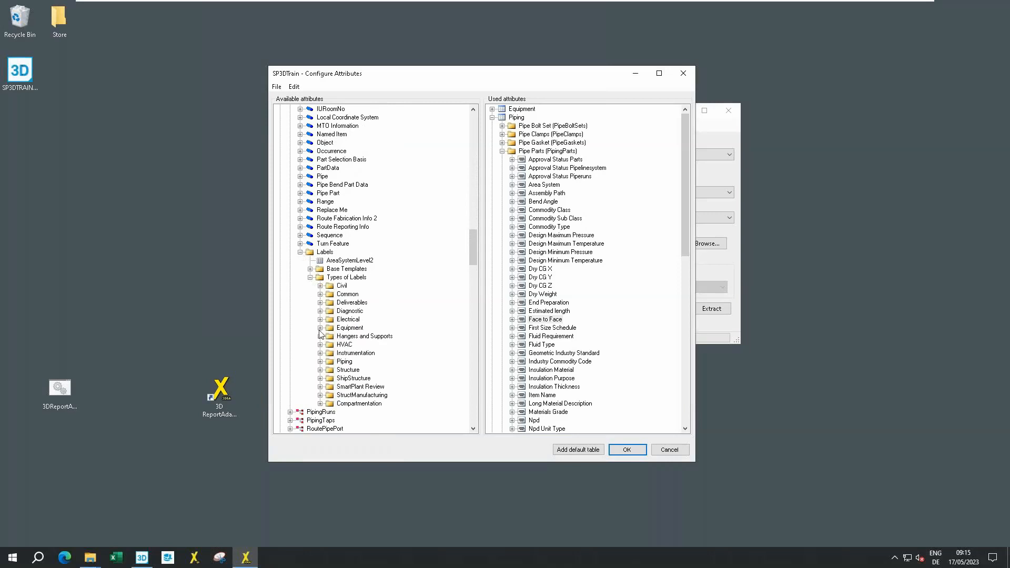
Add the available Spool Names label from the Piping label types to the used Pipe Parts category
click(320, 362)
click(346, 109)
scroll(383, 210, down, 4)
scroll(382, 212, up, 4)
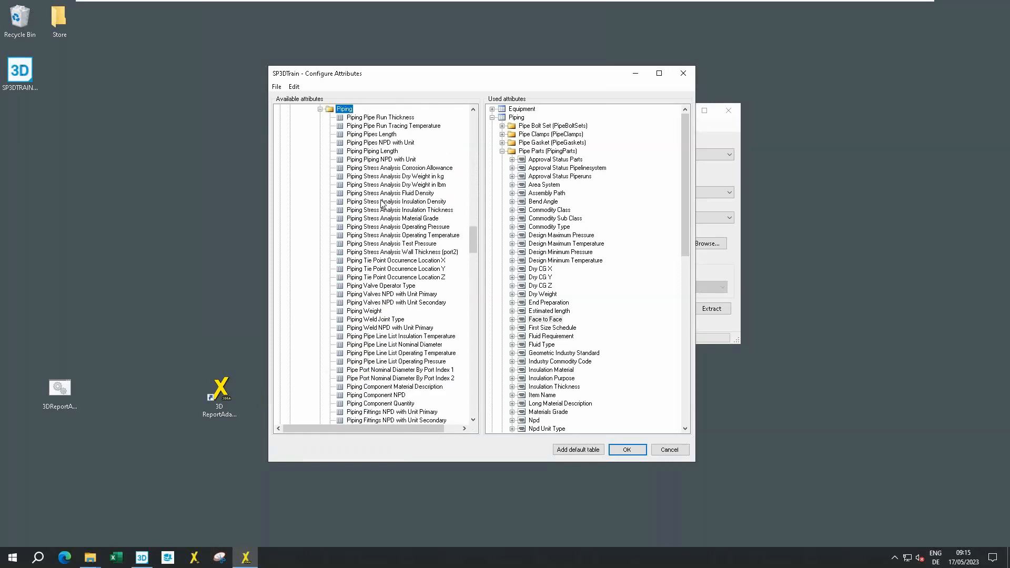
scroll(384, 237, down, 15)
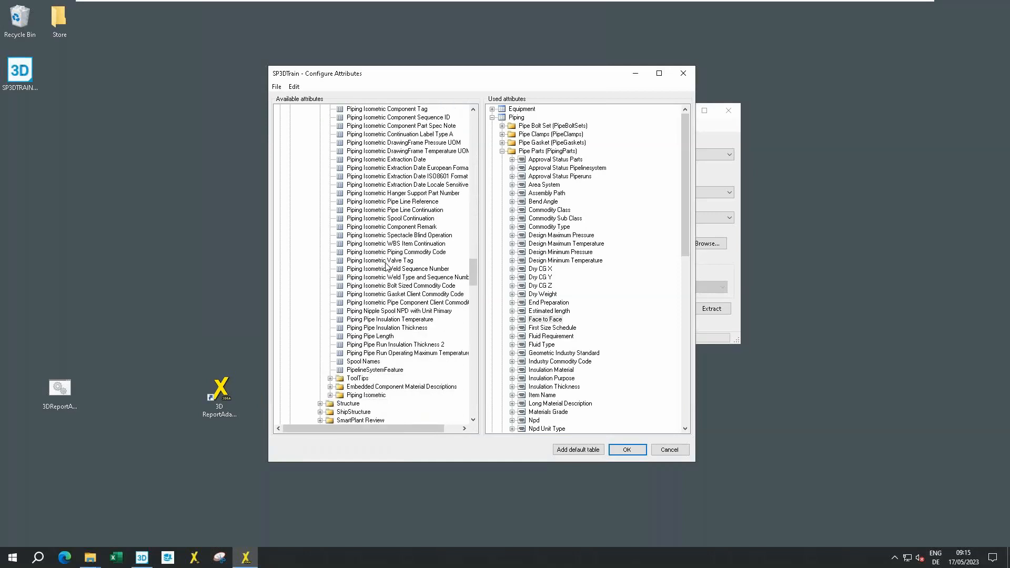
scroll(386, 265, down, 4)
click(364, 286)
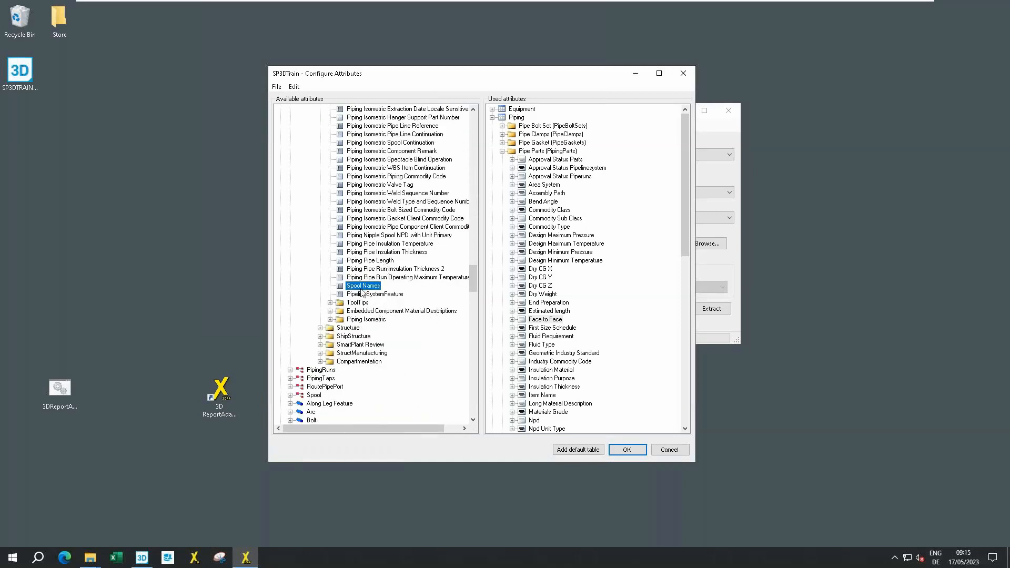
drag(362, 288, 546, 251)
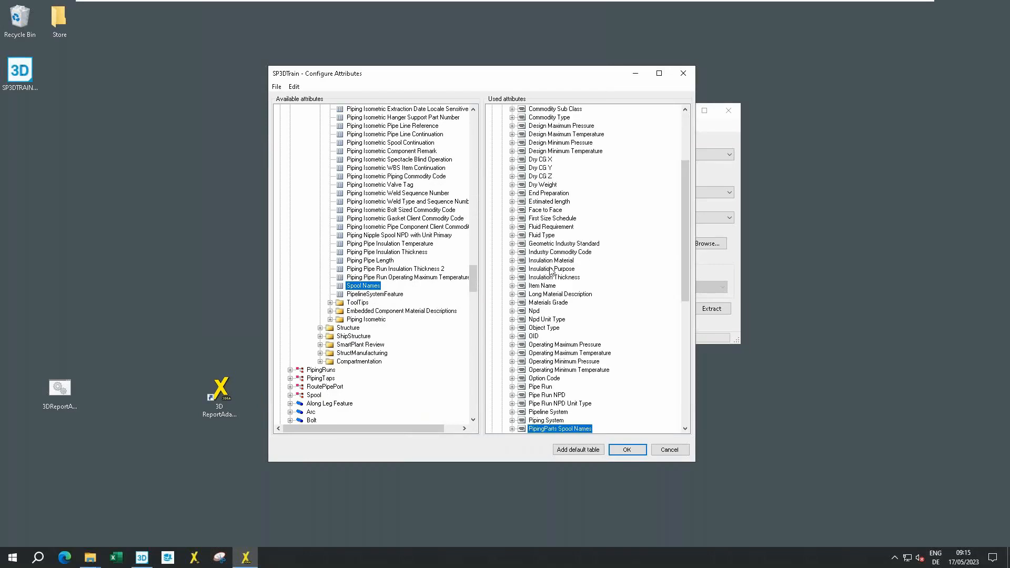
Inspect the source path of the PipingParts Spool Names attribute down to its label, and accept the attribute configuration
click(512, 429)
scroll(588, 358, down, 2)
scroll(588, 358, down, 6)
click(523, 227)
double_click(541, 235)
double_click(552, 244)
double_click(562, 253)
double_click(571, 261)
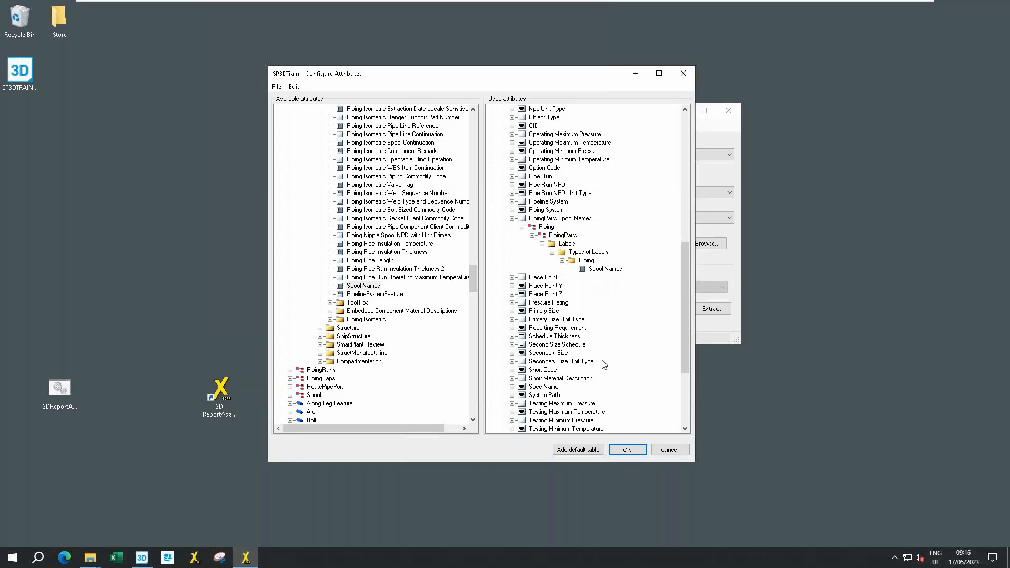
click(627, 450)
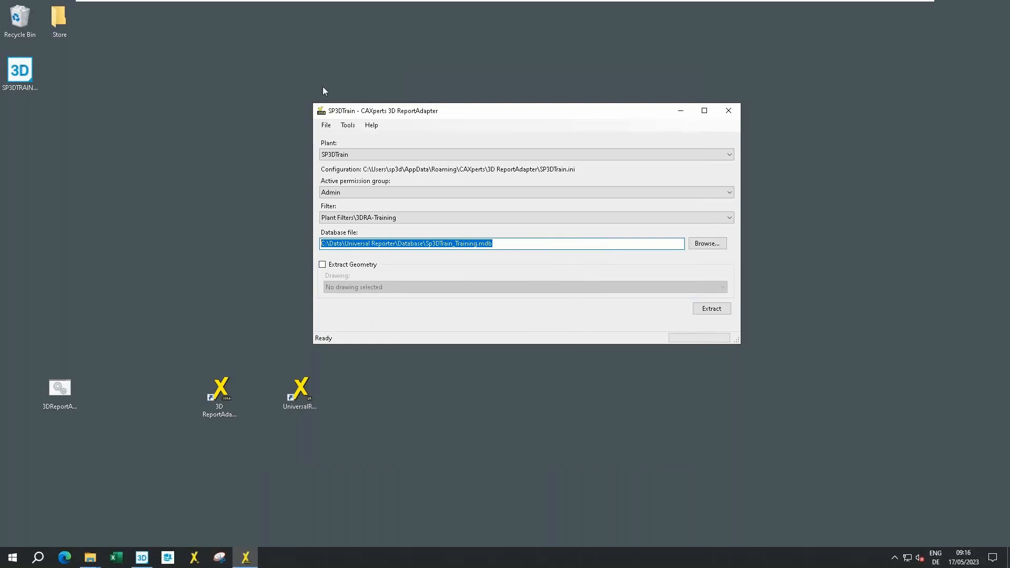
Try metres (m) as the distance unit in the units configuration, and discard the change
click(348, 126)
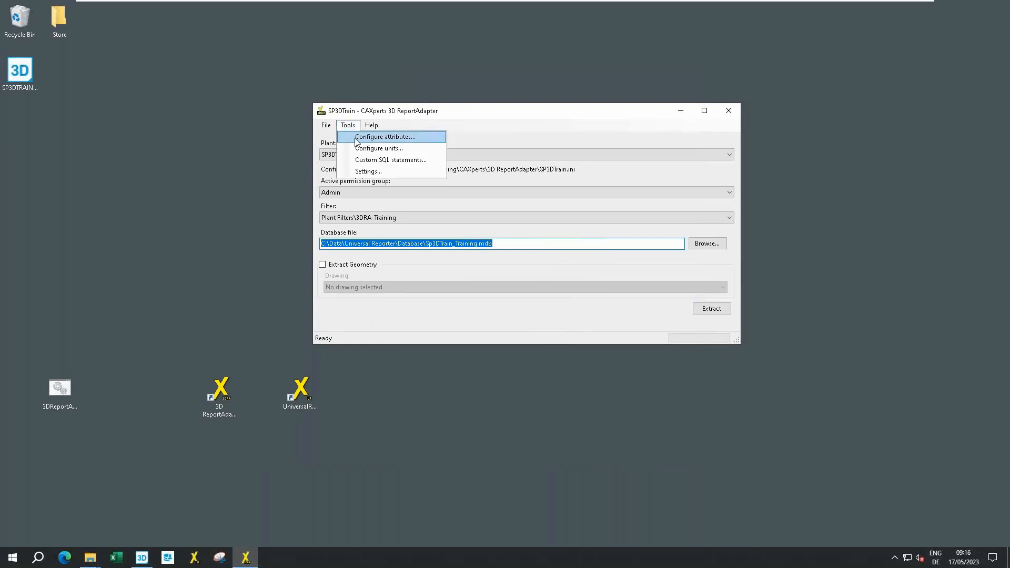
click(364, 150)
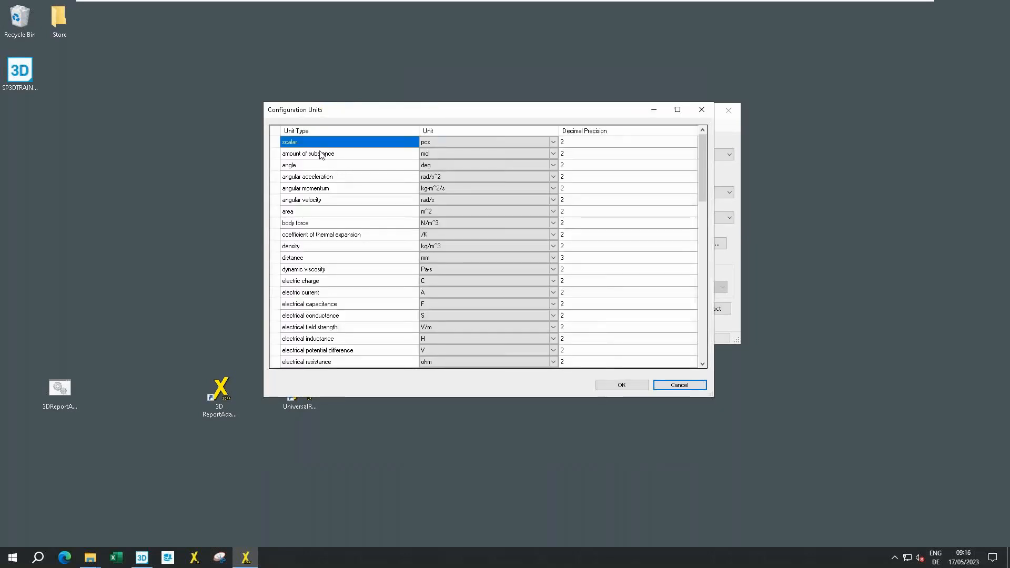
click(304, 258)
click(459, 258)
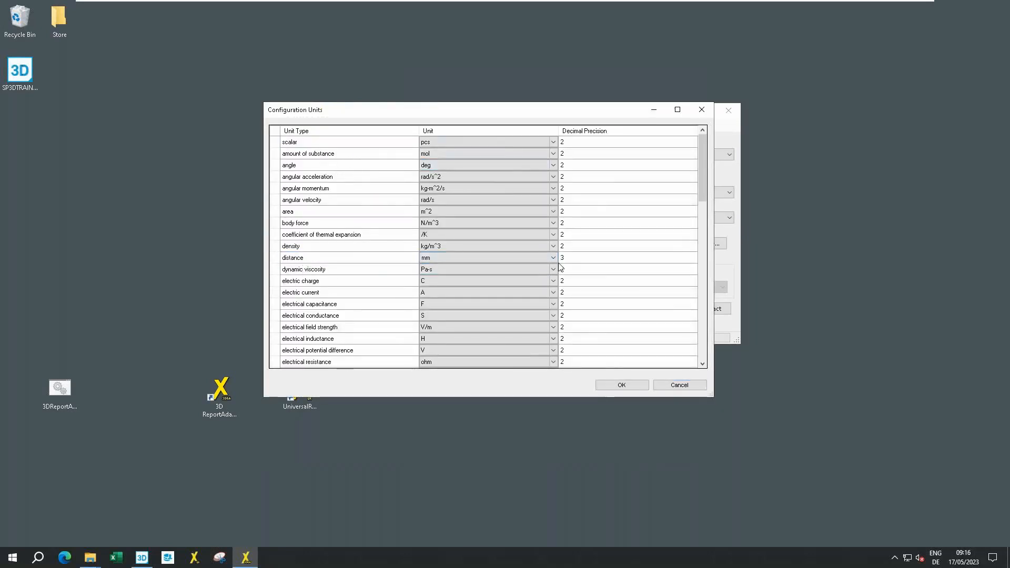
click(553, 258)
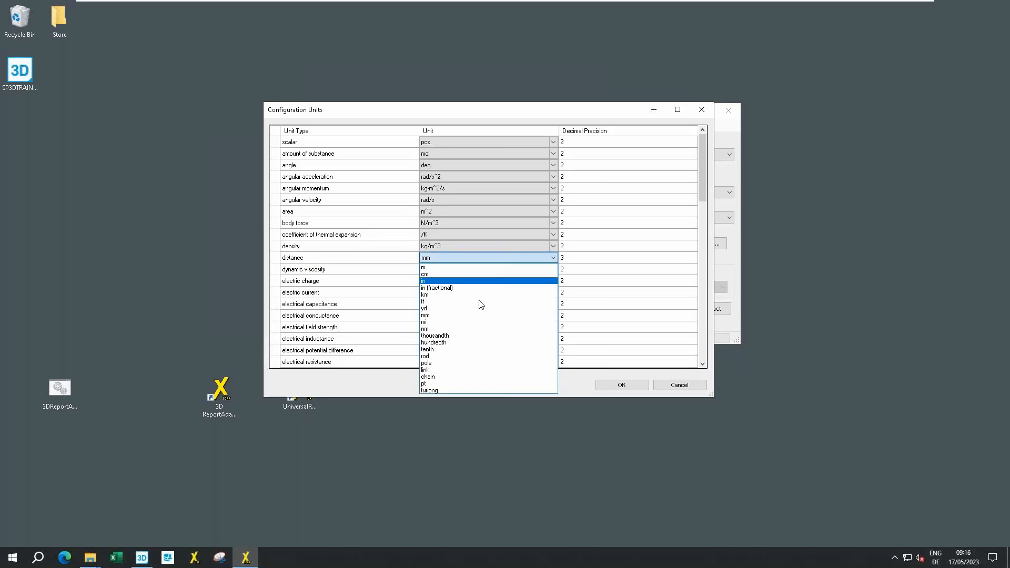
click(445, 267)
click(539, 258)
click(553, 257)
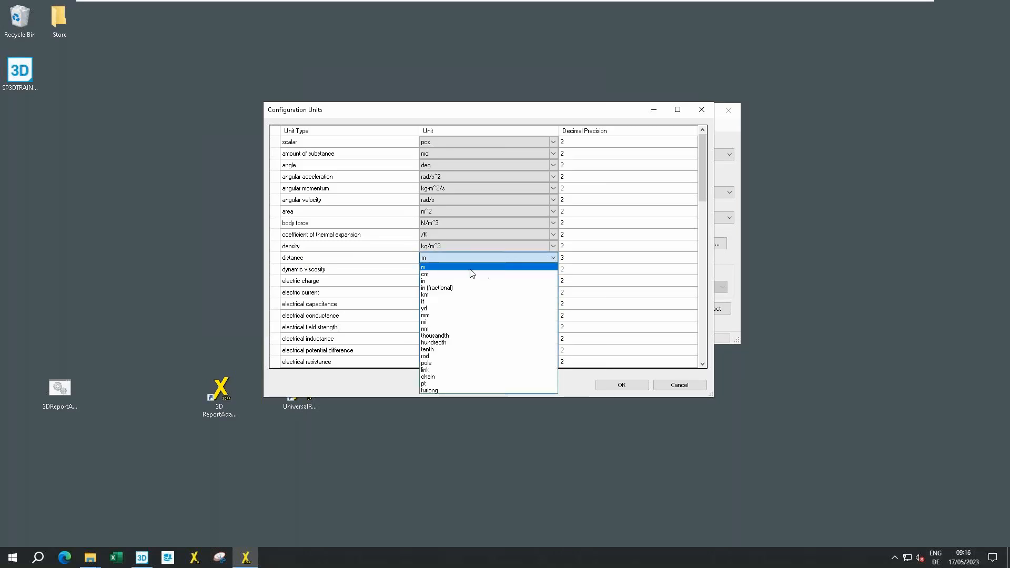
click(679, 385)
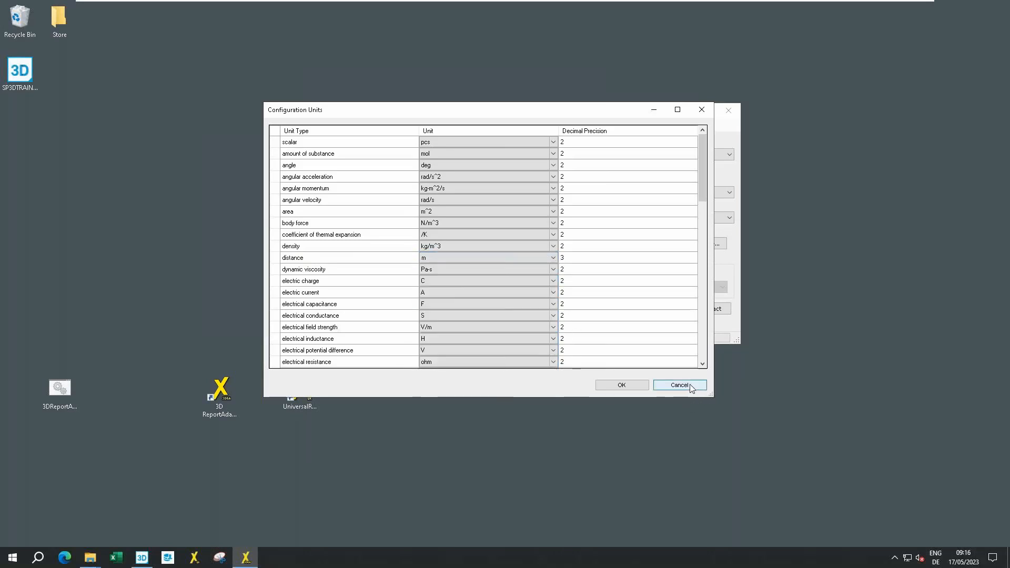
click(679, 384)
click(490, 315)
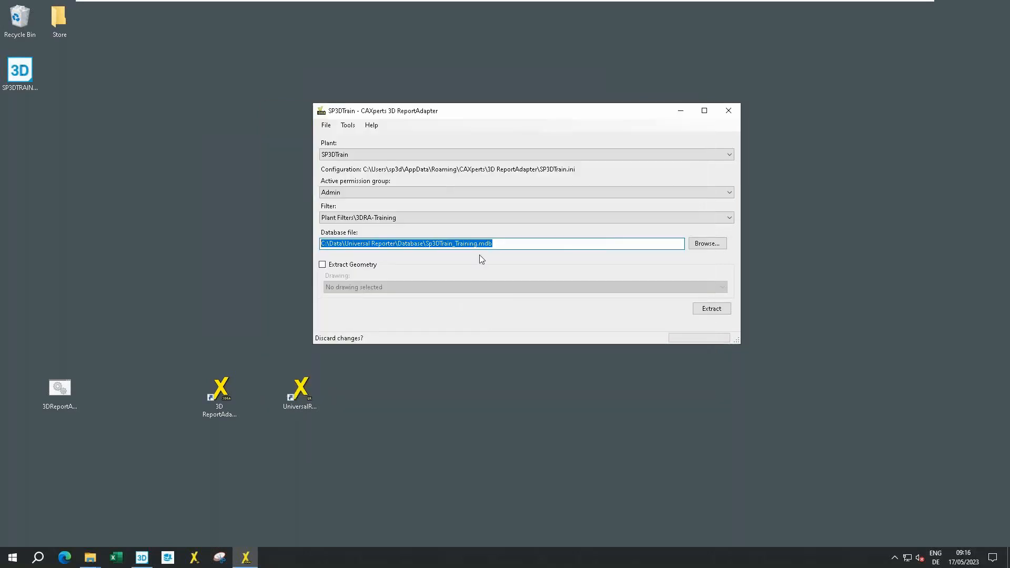
In the extraction settings, try selecting the Training Filters folder for checking objects in filter
click(348, 125)
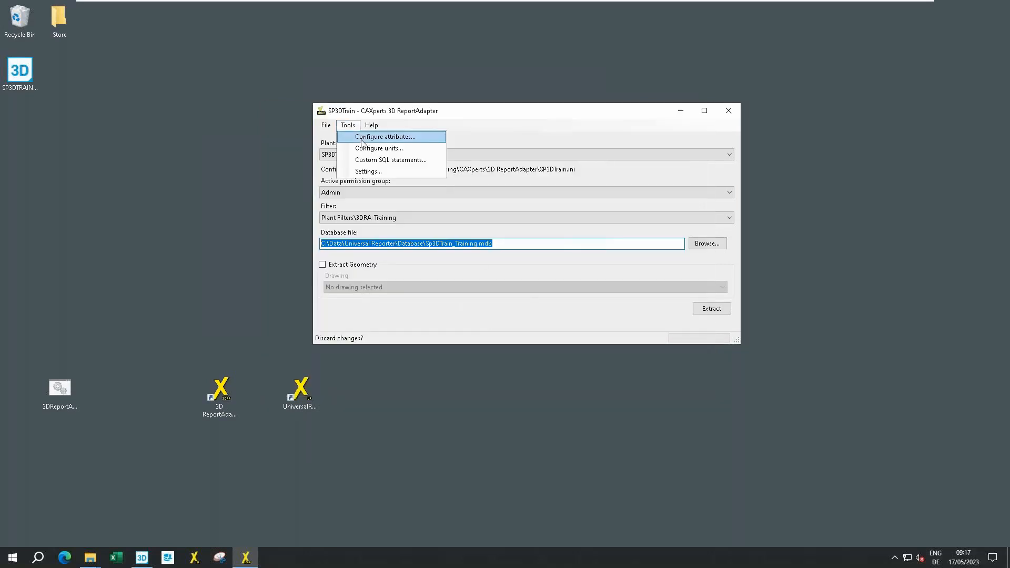
click(368, 172)
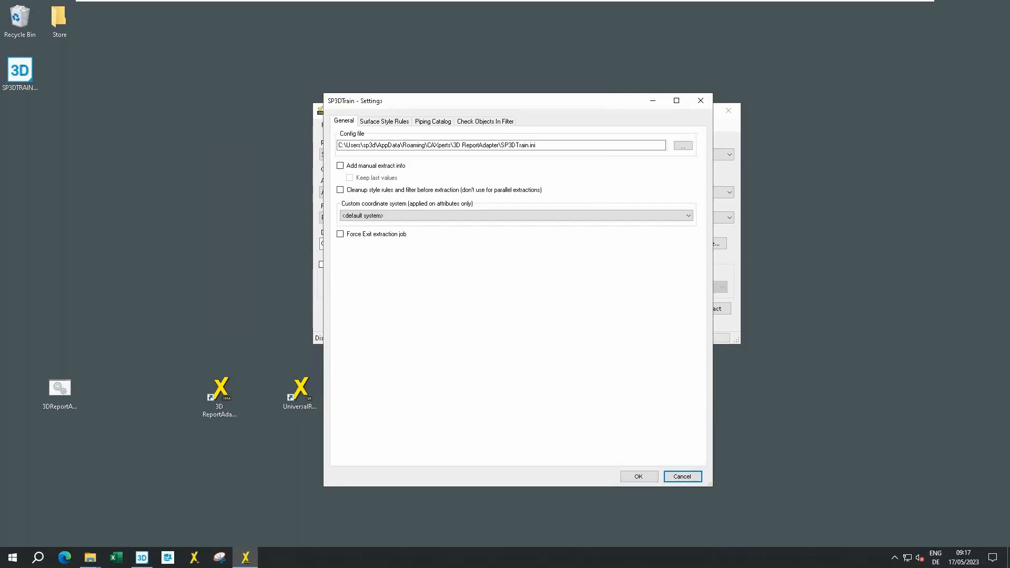
click(483, 124)
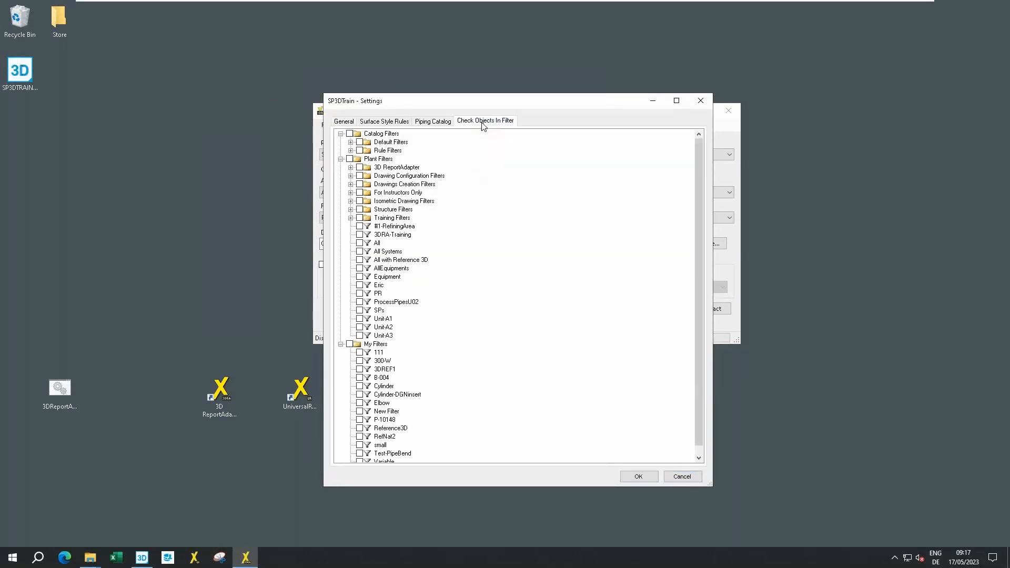
scroll(351, 222, down, 3)
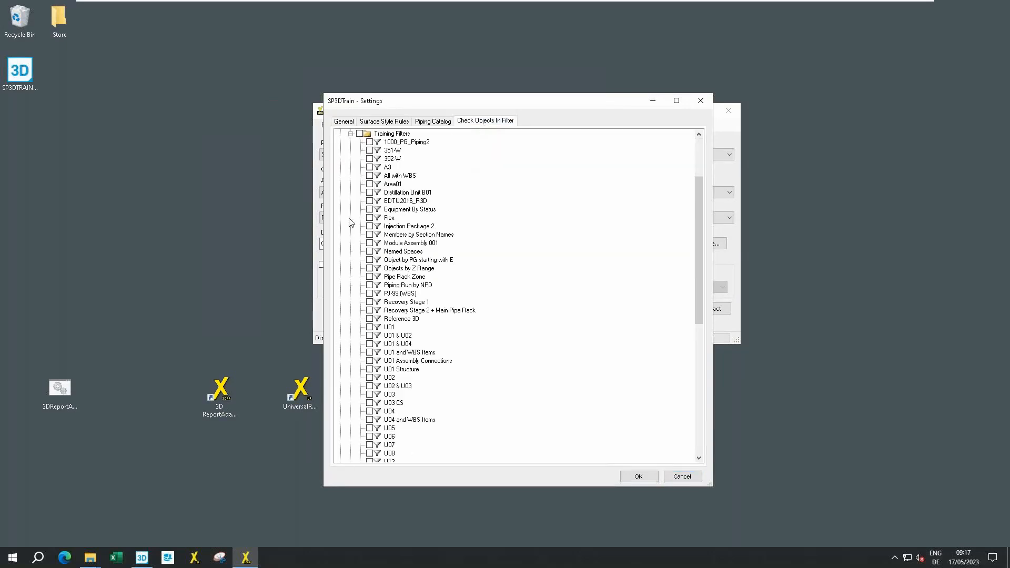
click(360, 133)
Try selecting piping catalog specifications, all together and singly such as 1C0031-PB, 1C0100 and 1C0101, and discard the settings changes
click(442, 126)
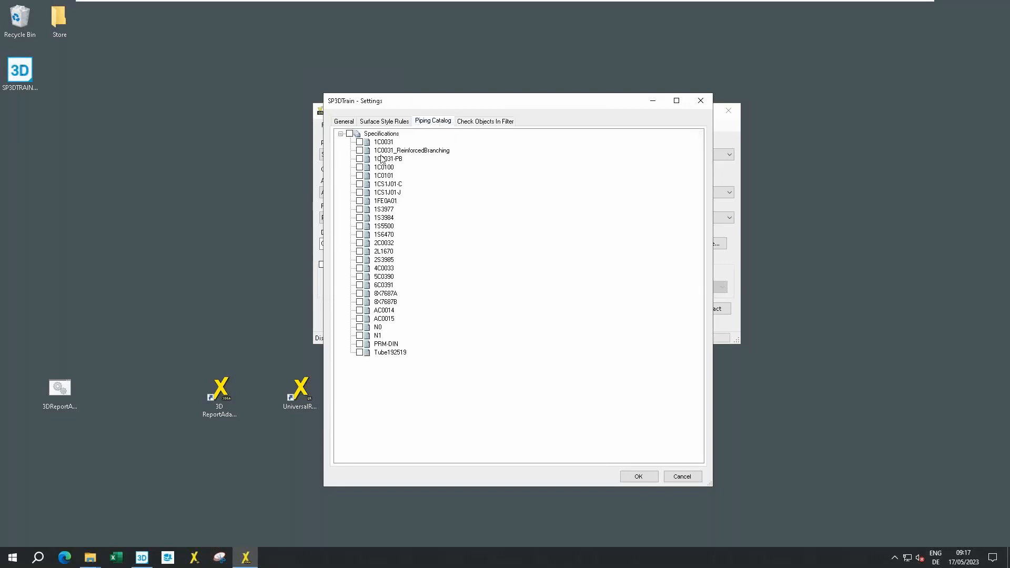
click(349, 133)
click(350, 134)
click(360, 159)
click(360, 167)
click(360, 175)
click(350, 134)
click(683, 476)
click(502, 315)
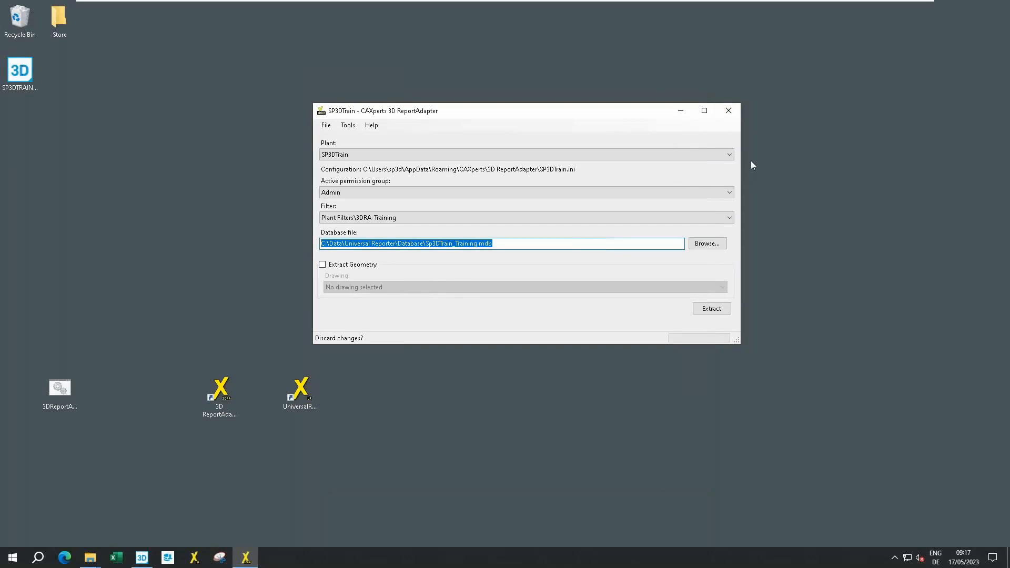
Close 3D ReportAdapter, switch to UniversalReporter and open the recent project Sp3DTrain_All.mdb
click(733, 113)
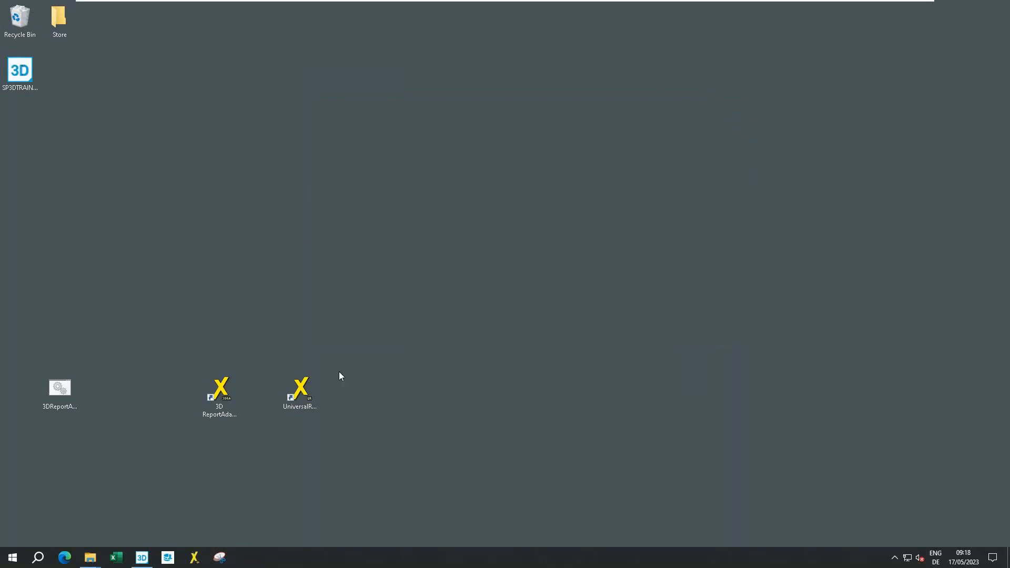
double_click(298, 392)
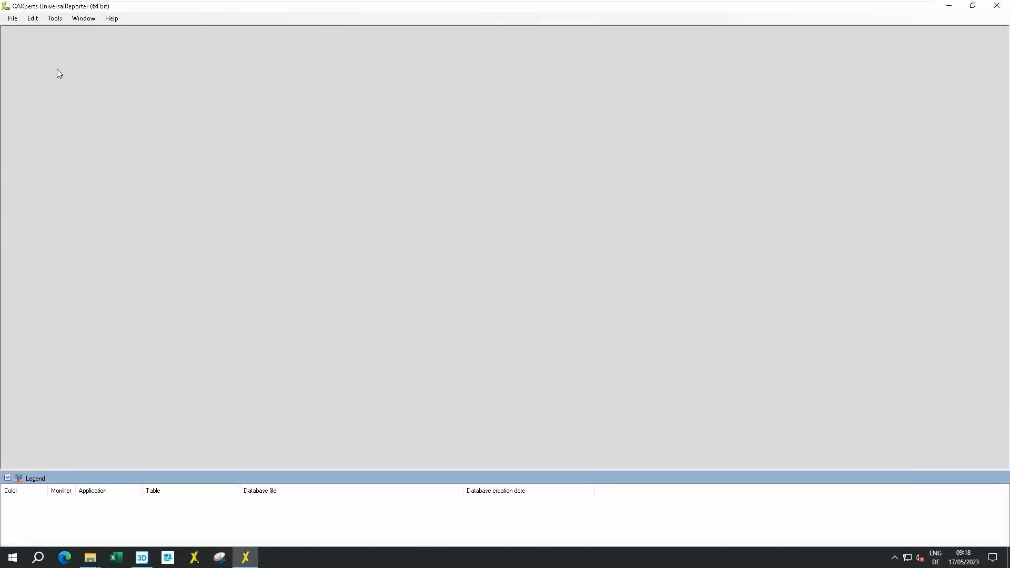
click(14, 18)
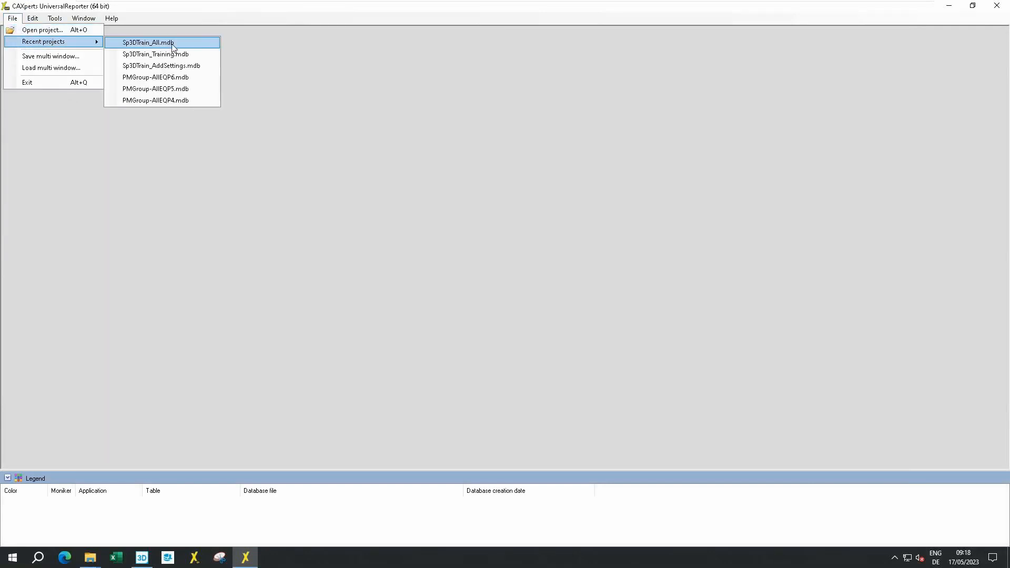
click(153, 43)
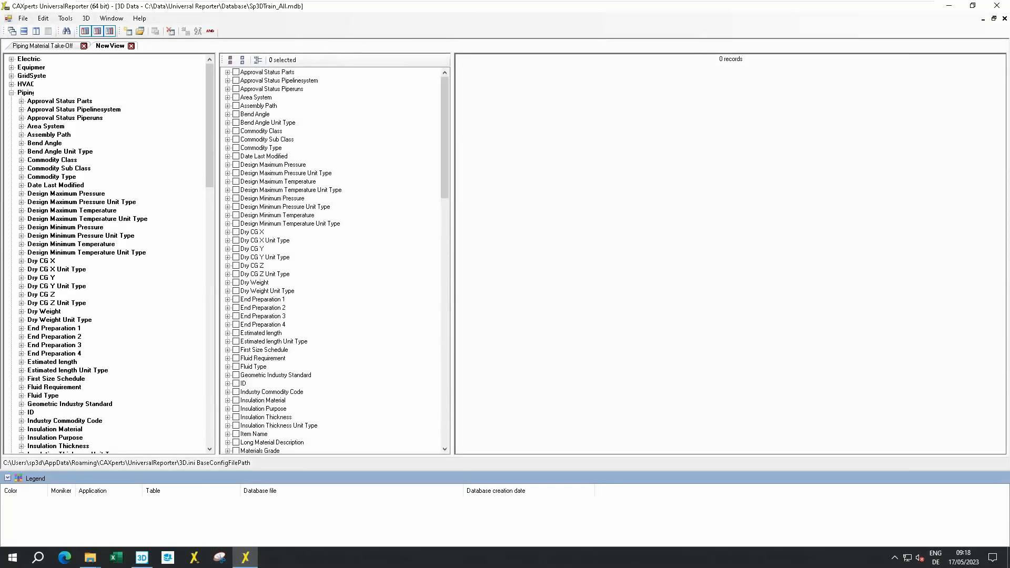
Collapse and select the Piping category in the new view, narrowing the category pane beside its attributes
click(11, 93)
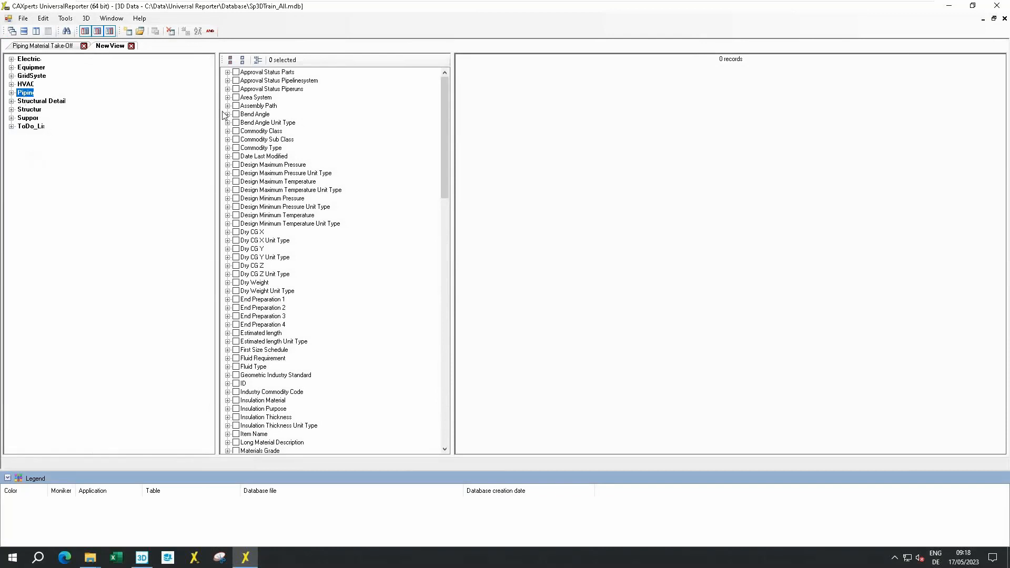
drag(216, 107, 122, 138)
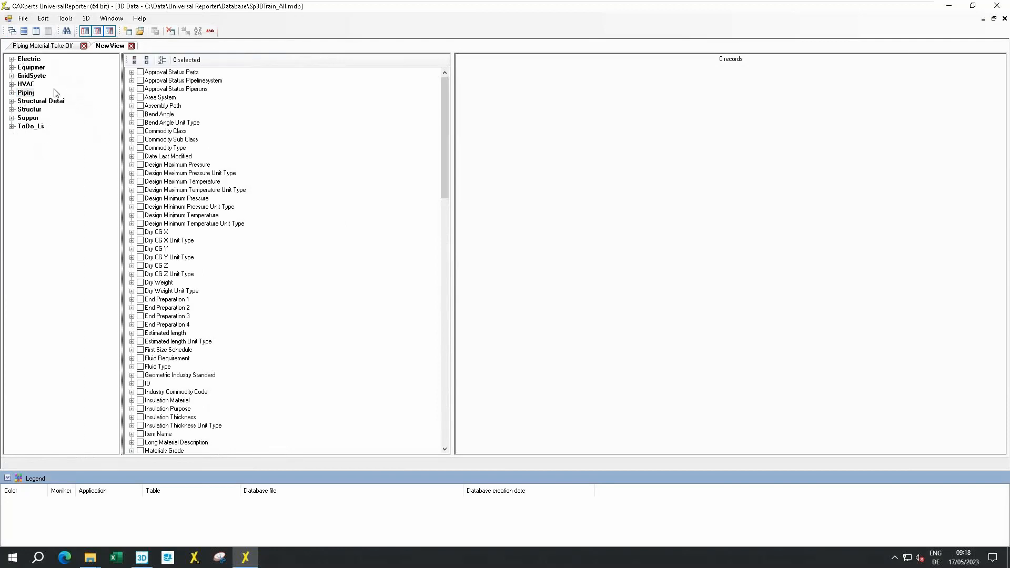
click(25, 93)
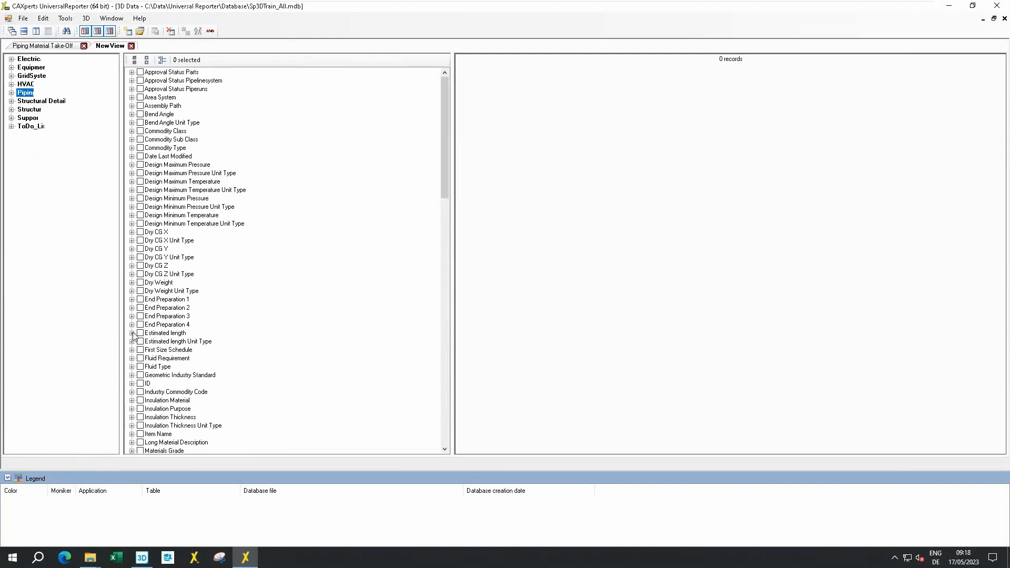
Look through the available attributes of the ToDo_List and Support categories and return to Piping
click(30, 127)
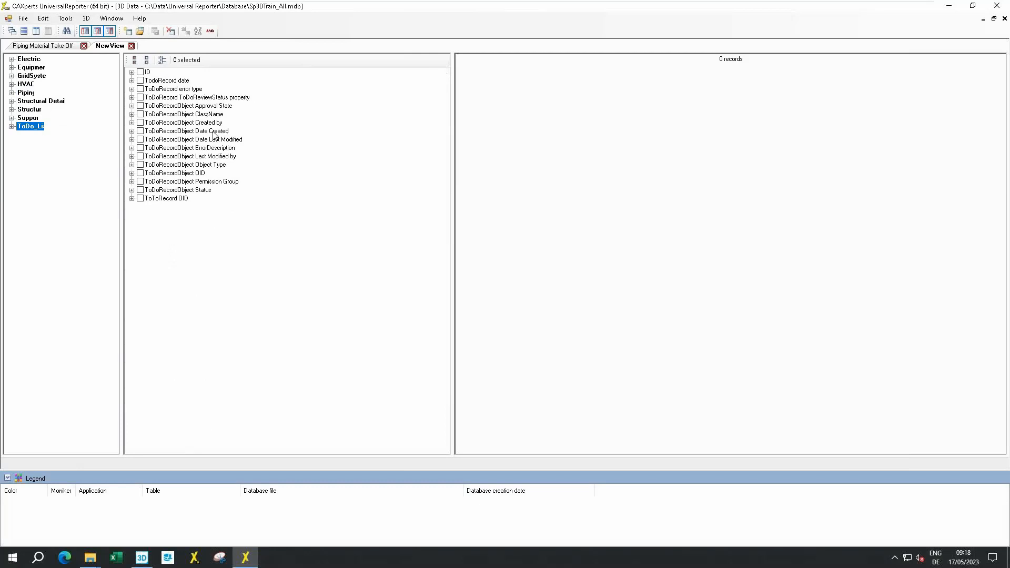
click(25, 118)
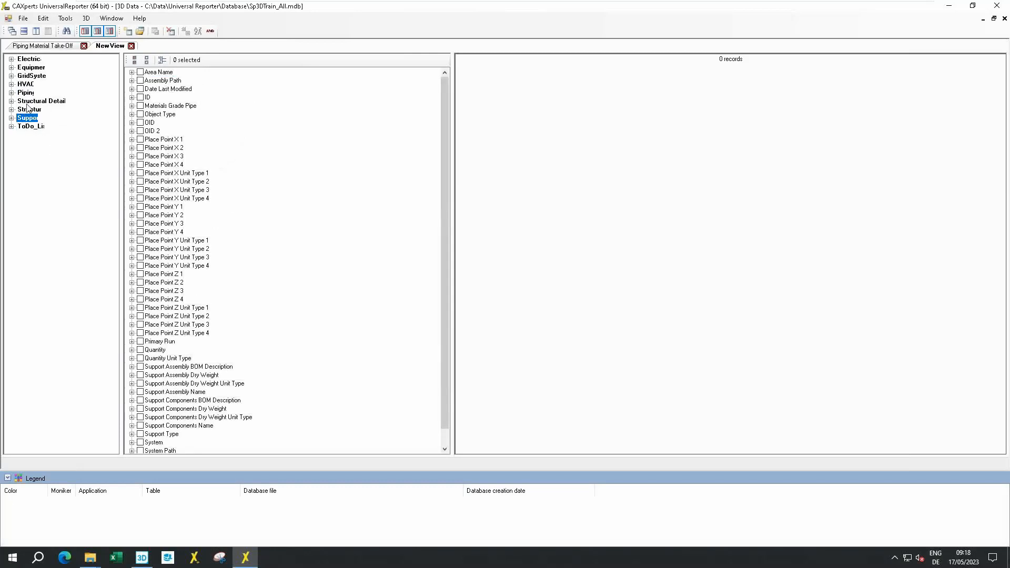
click(27, 93)
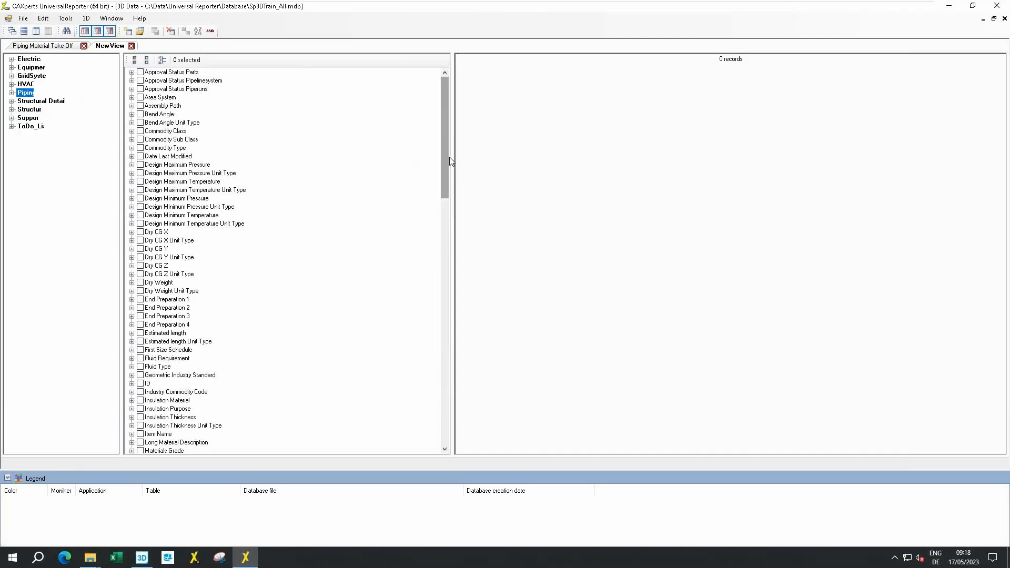
Narrow the attribute pane and add the Piping attributes Area System, Unit System and Pipeline System to the new view
drag(453, 161, 277, 163)
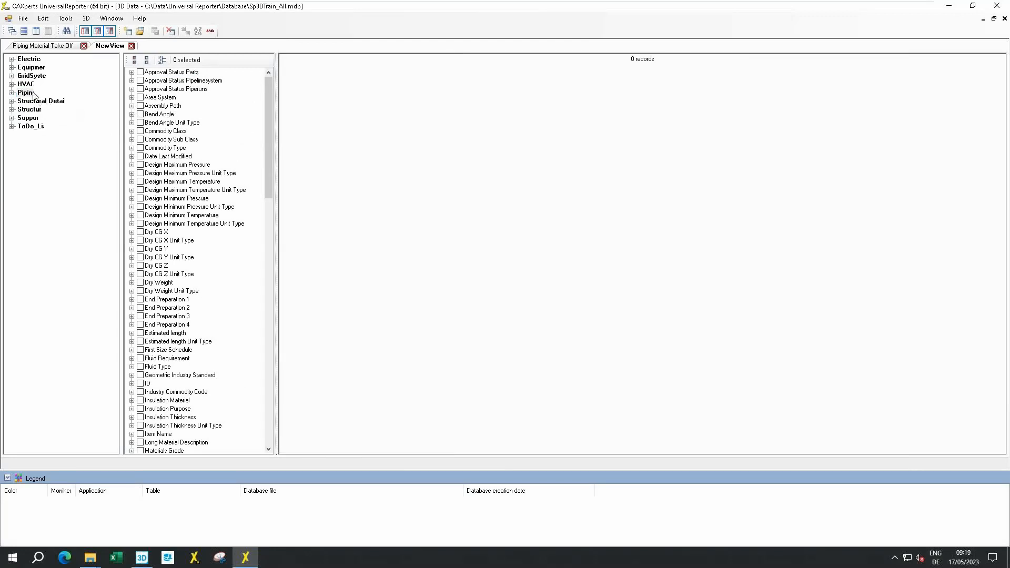
click(173, 124)
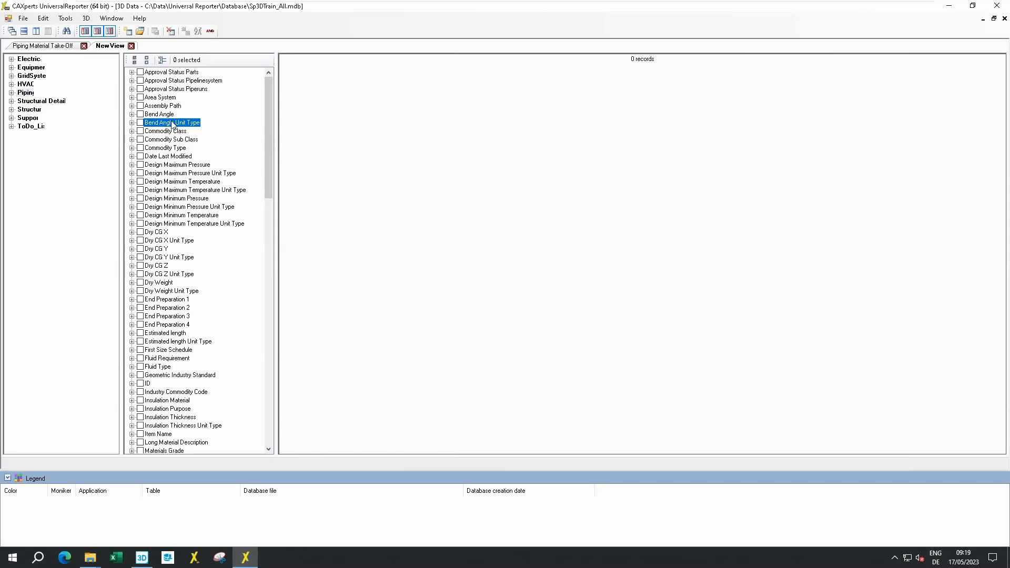
key(Home)
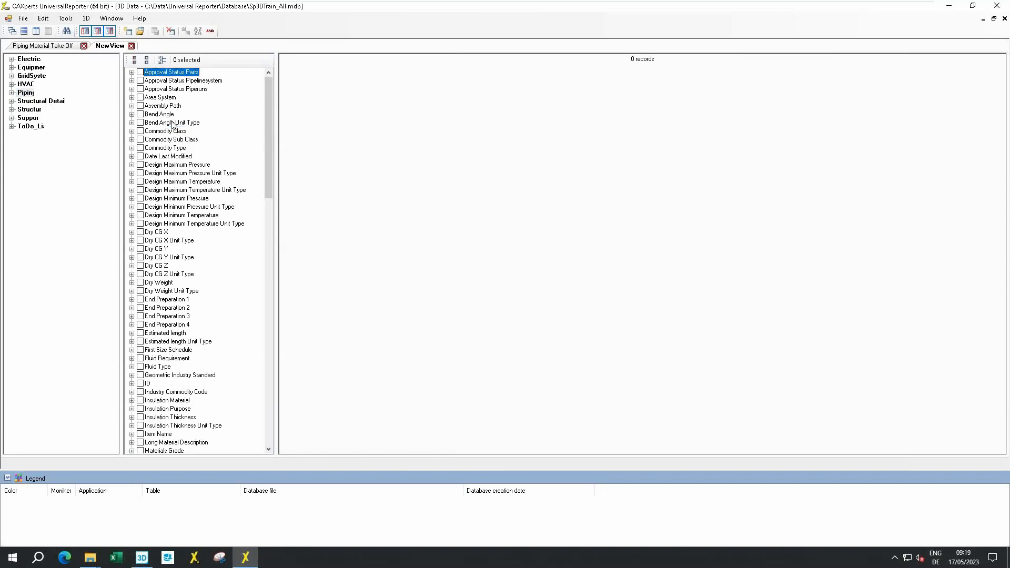
click(141, 99)
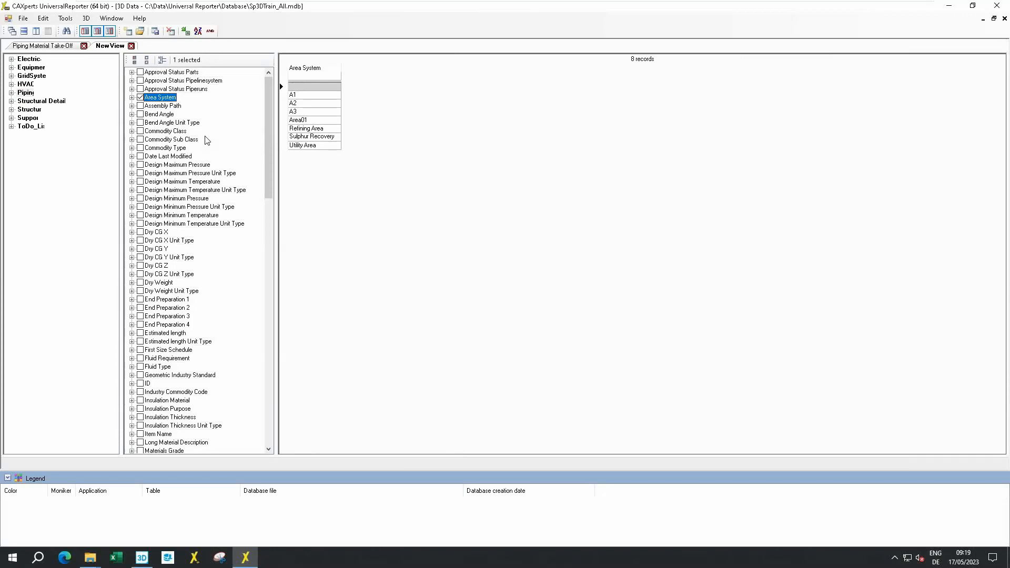
key(u)
scroll(205, 321, down, 4)
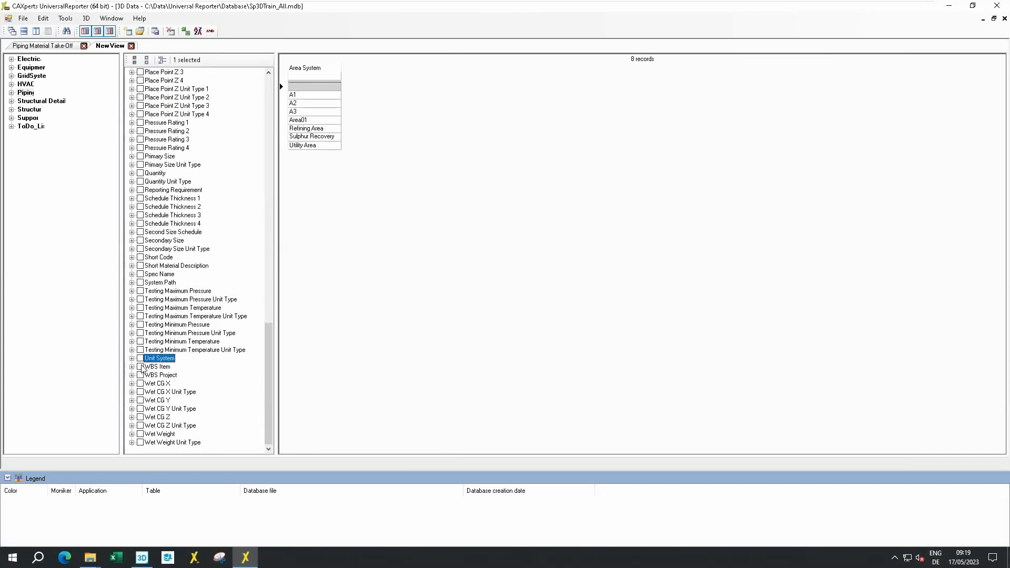
click(140, 358)
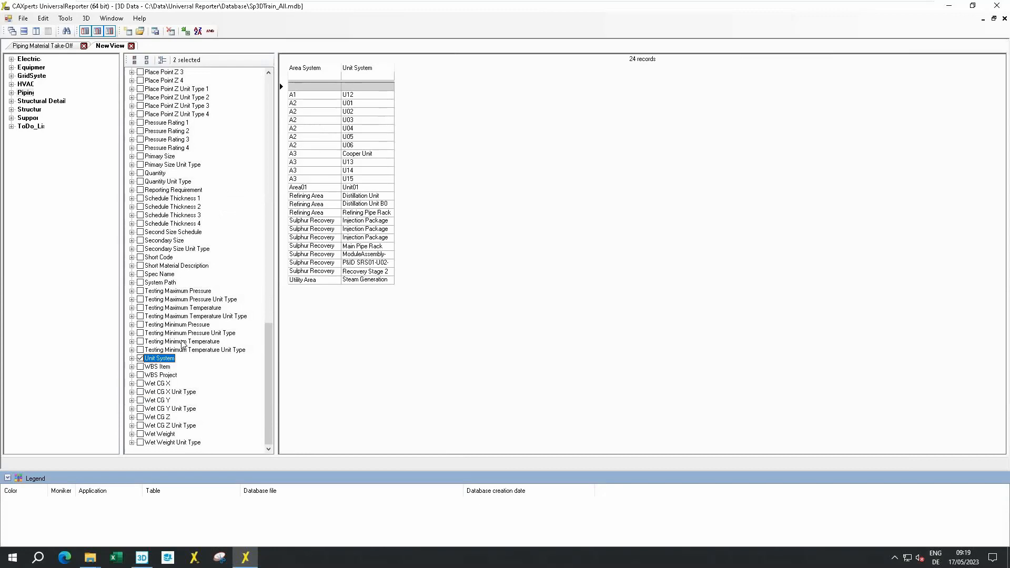
key(p)
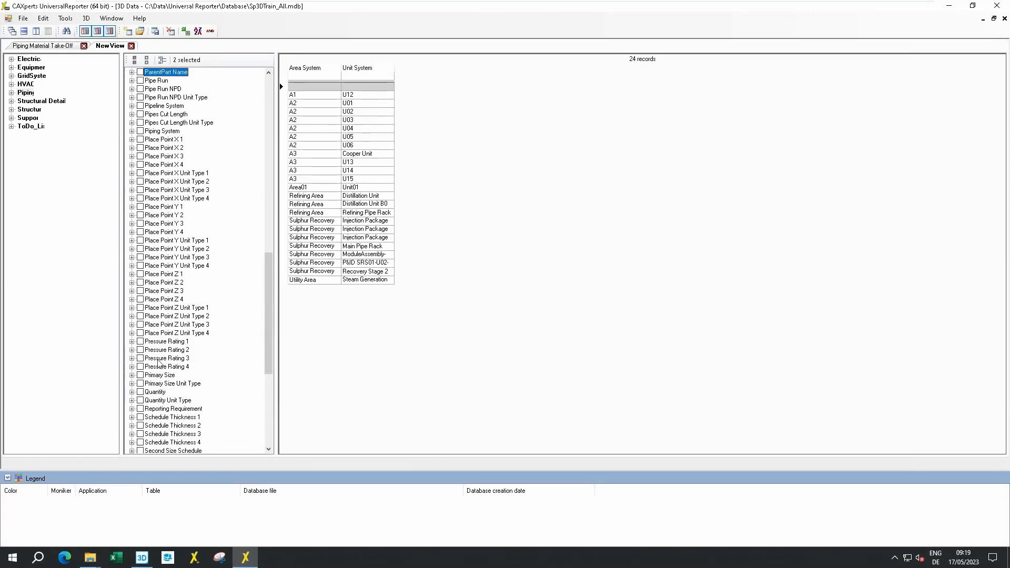
click(140, 106)
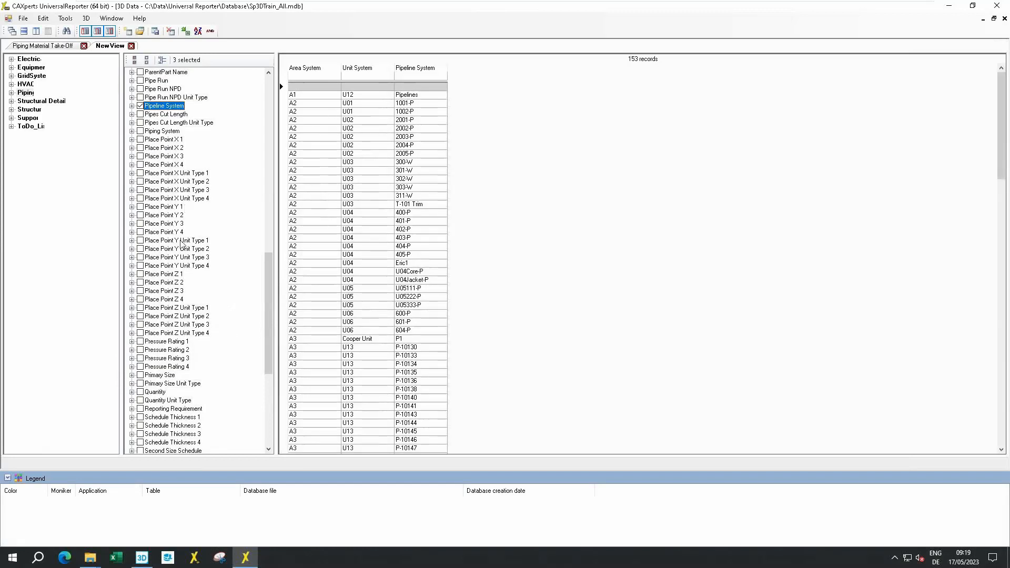
Add the Npd 1 and Npd 2 attributes as columns of the new view
scroll(174, 221, up, 12)
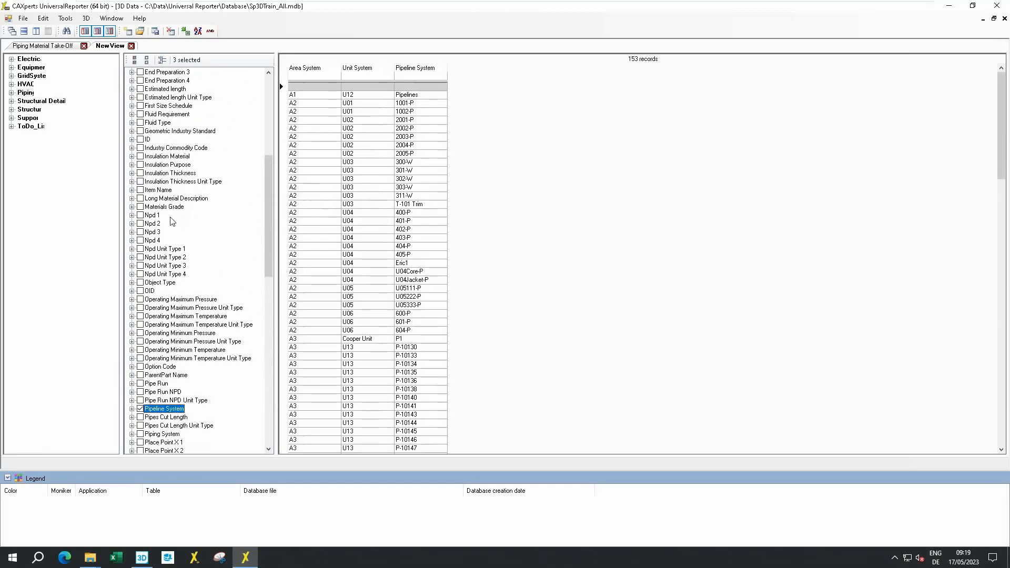
click(140, 215)
click(140, 223)
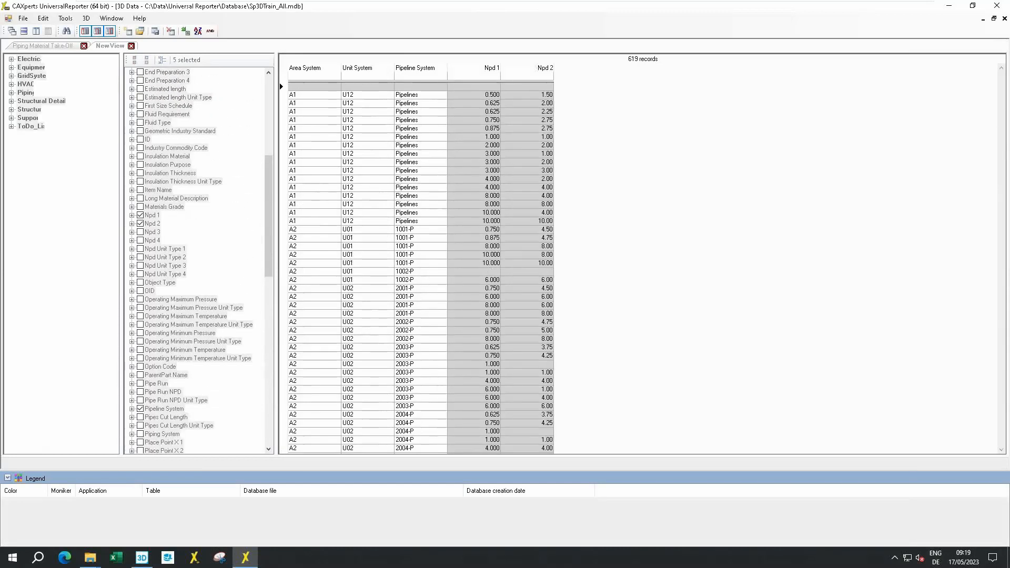
Add Short Material Description, Spec Name and Industry Commodity Code to the new view's columns
scroll(160, 261, down, 5)
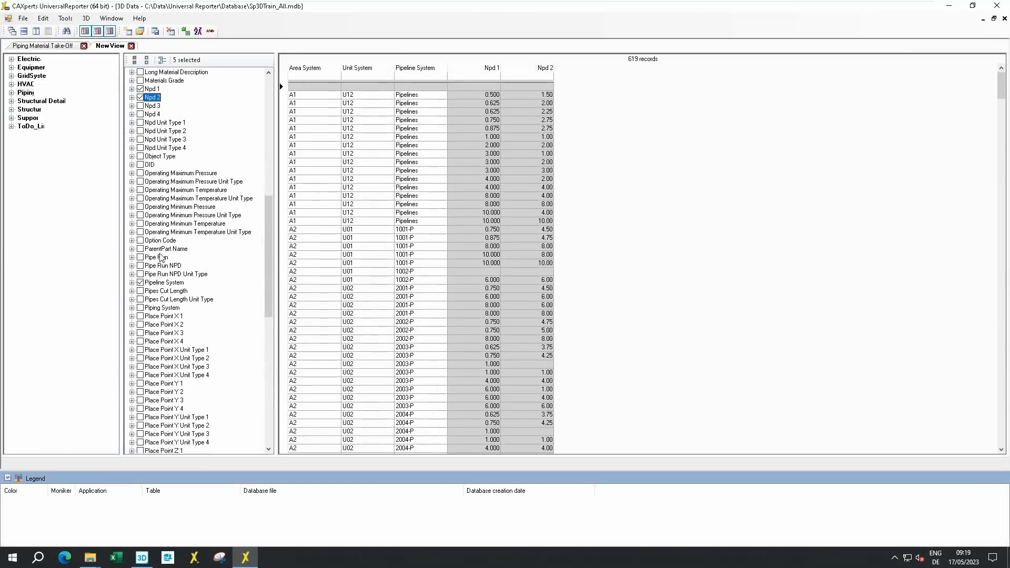
key(s)
scroll(185, 321, down, 4)
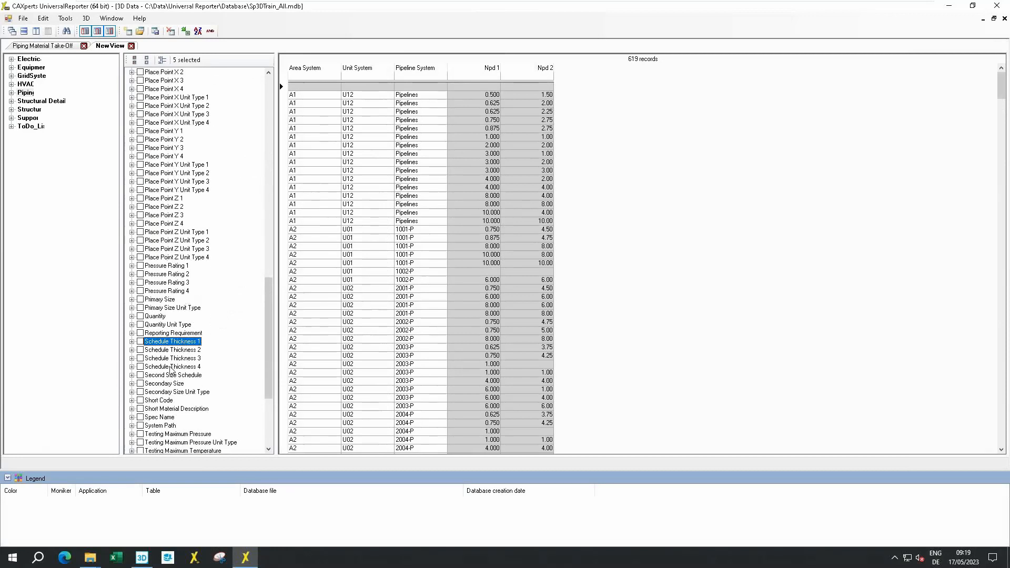
click(140, 409)
click(140, 417)
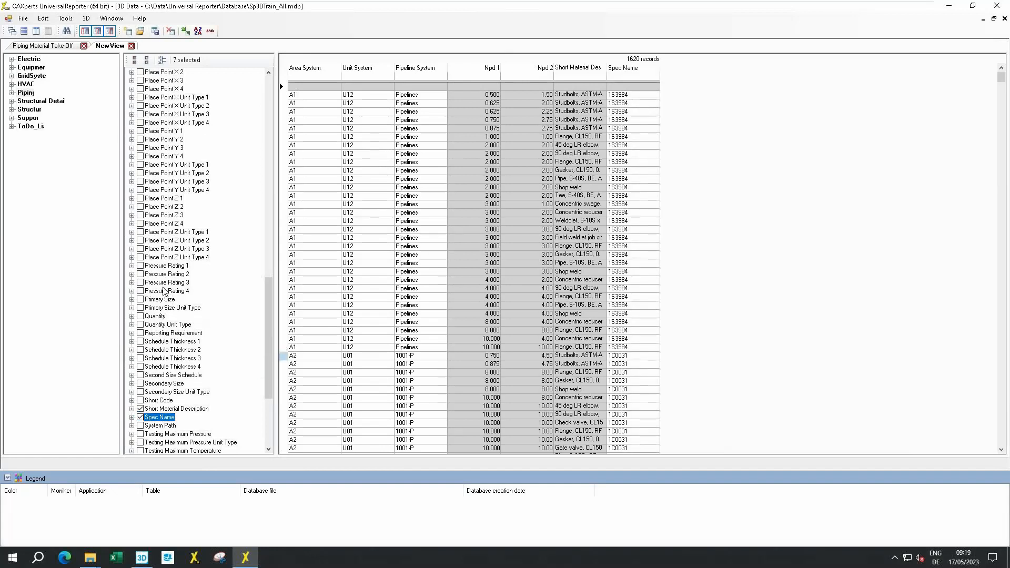
scroll(171, 292, up, 15)
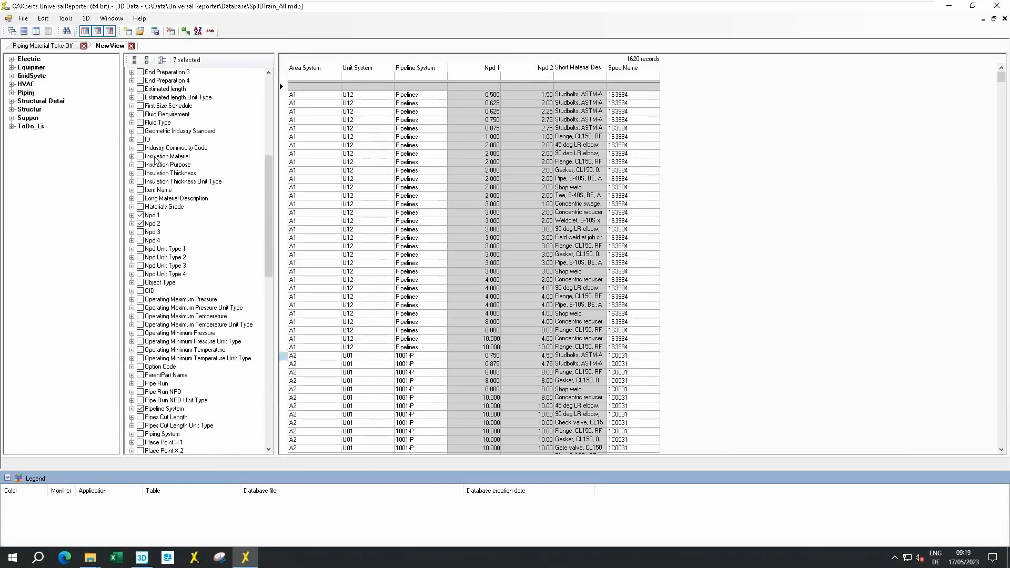
click(141, 148)
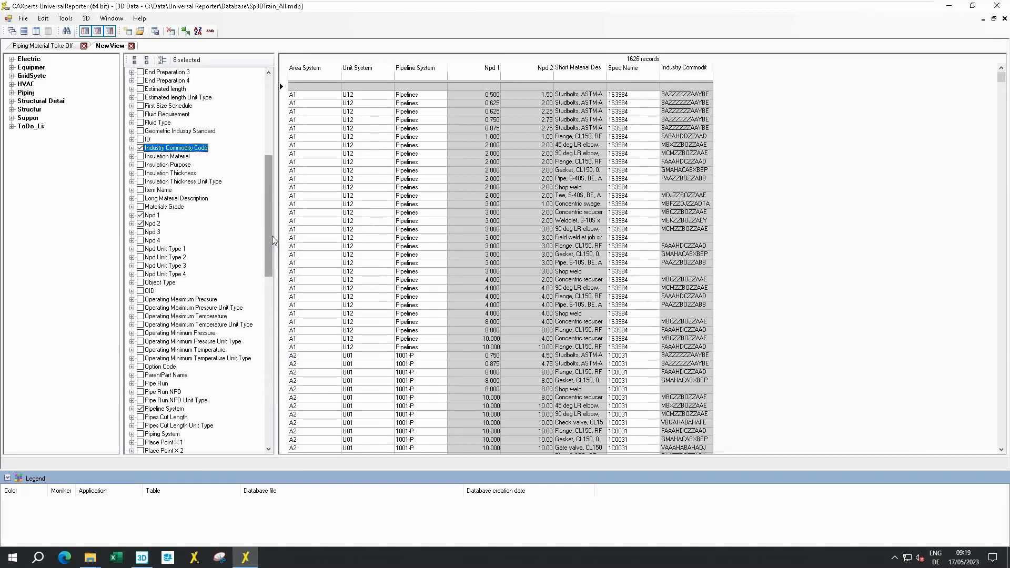
Expand the Quantity attribute's aggregate functions and add its SUM as a column
scroll(272, 235, up, 1)
drag(270, 234, 268, 312)
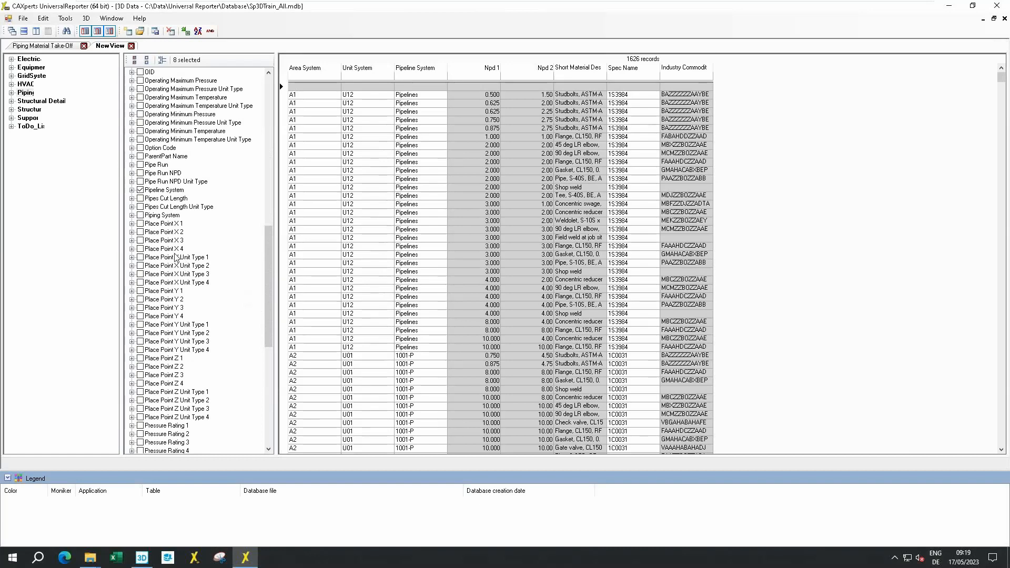
scroll(176, 258, down, 2)
scroll(176, 258, down, 5)
click(132, 299)
click(132, 299)
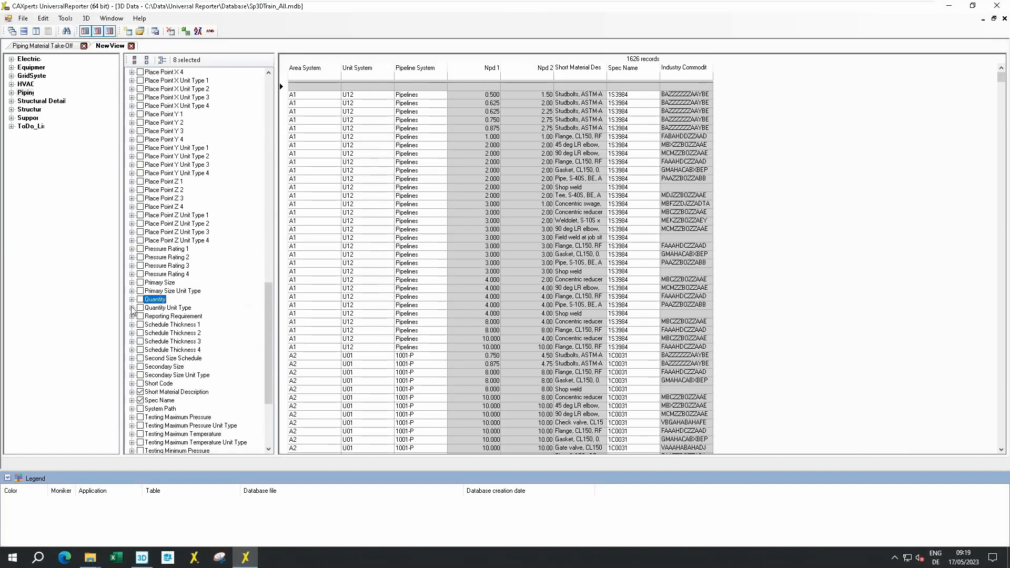
click(132, 299)
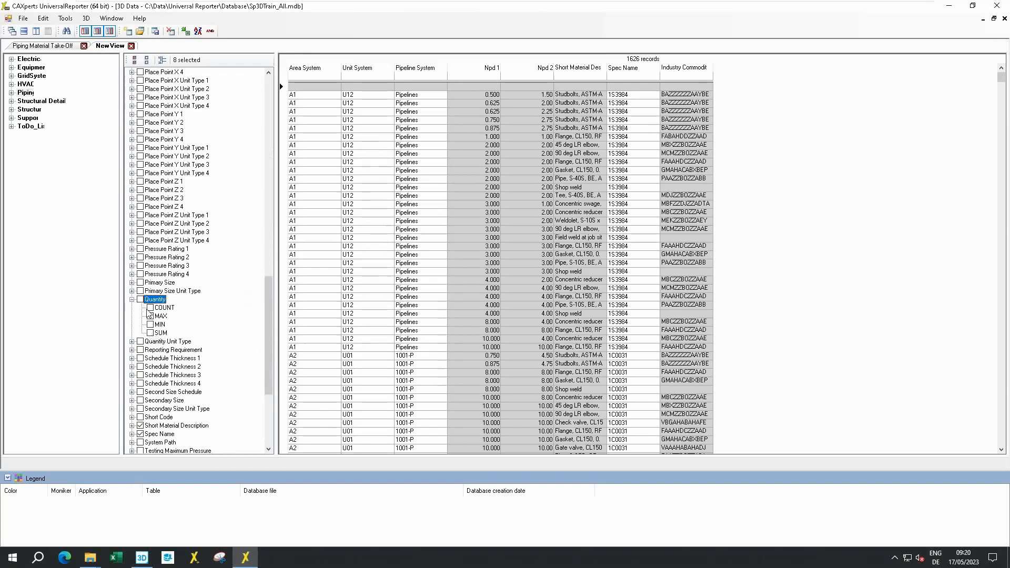
click(151, 333)
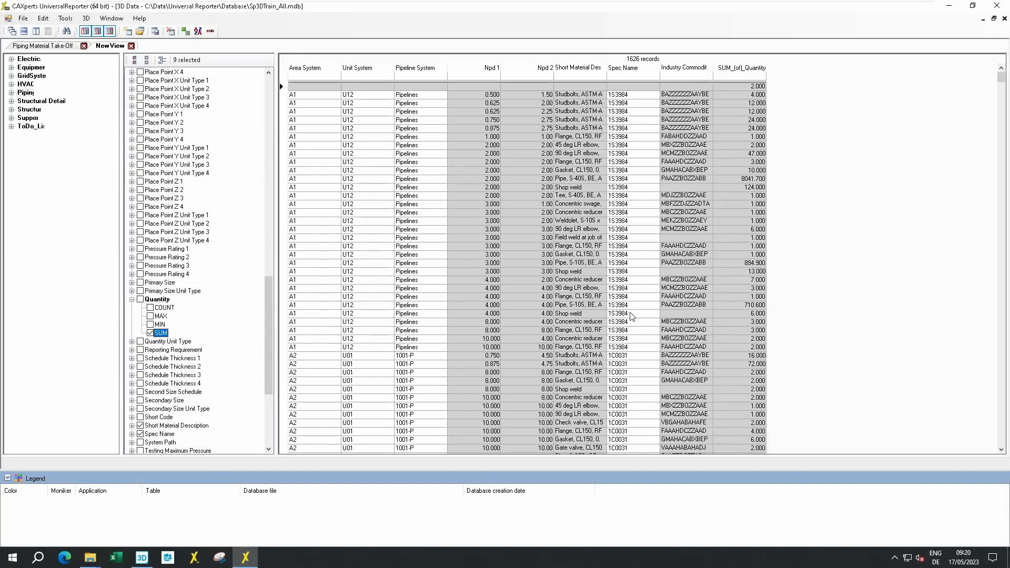
Filter the table to pipeline system 1001-P and add the Quantity Unit Type column
scroll(476, 289, down, 4)
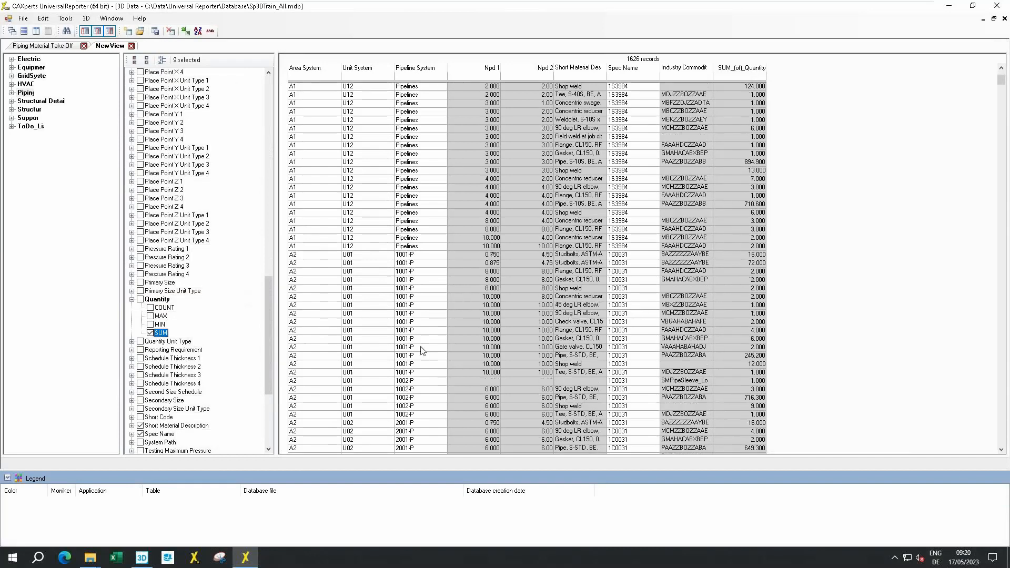
right_click(416, 256)
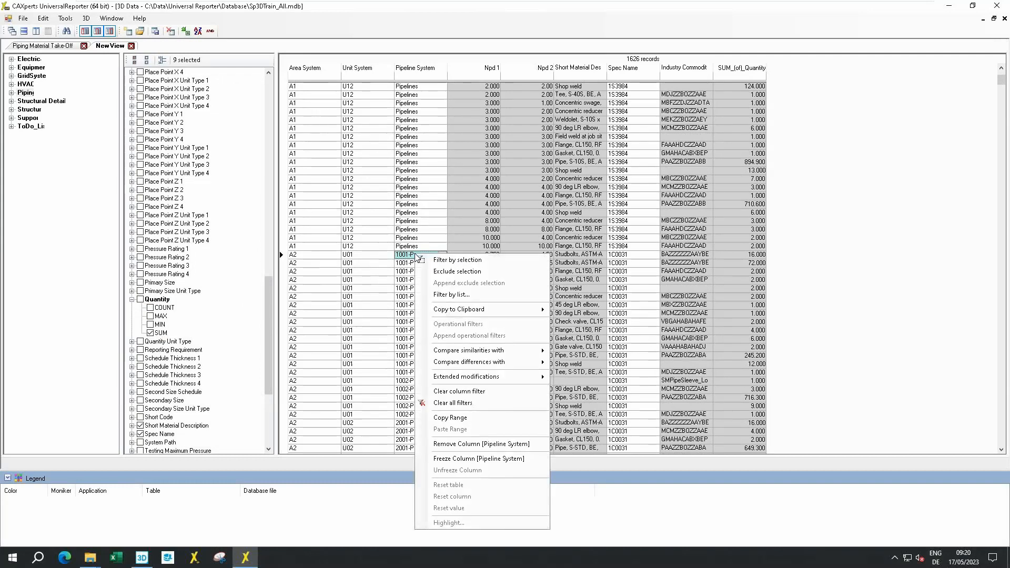
click(451, 260)
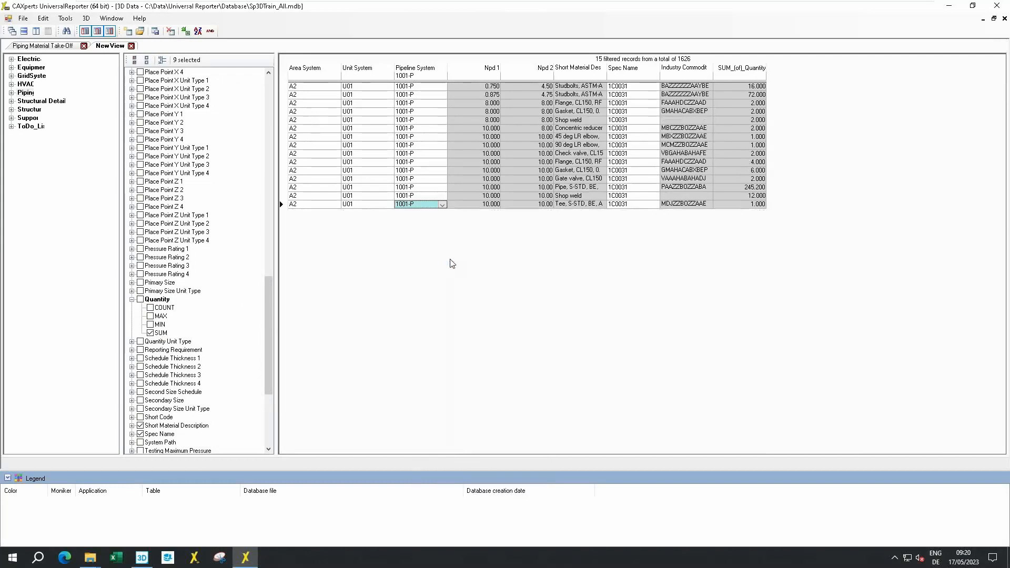
click(140, 343)
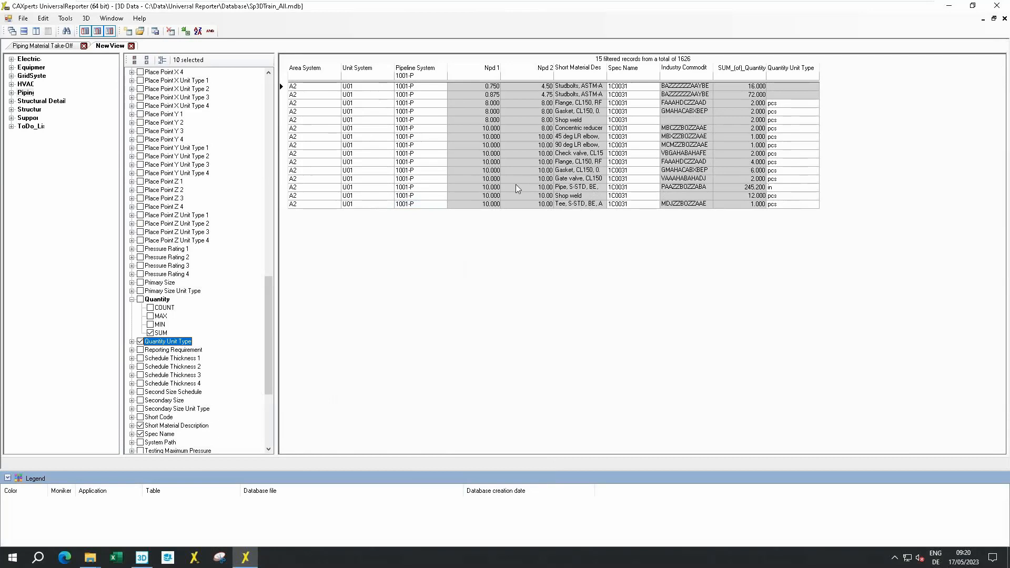
Examine the filtered pipe row, the studbolts' Npd 1 and Npd 2 cells, and the new view's saving options
click(309, 188)
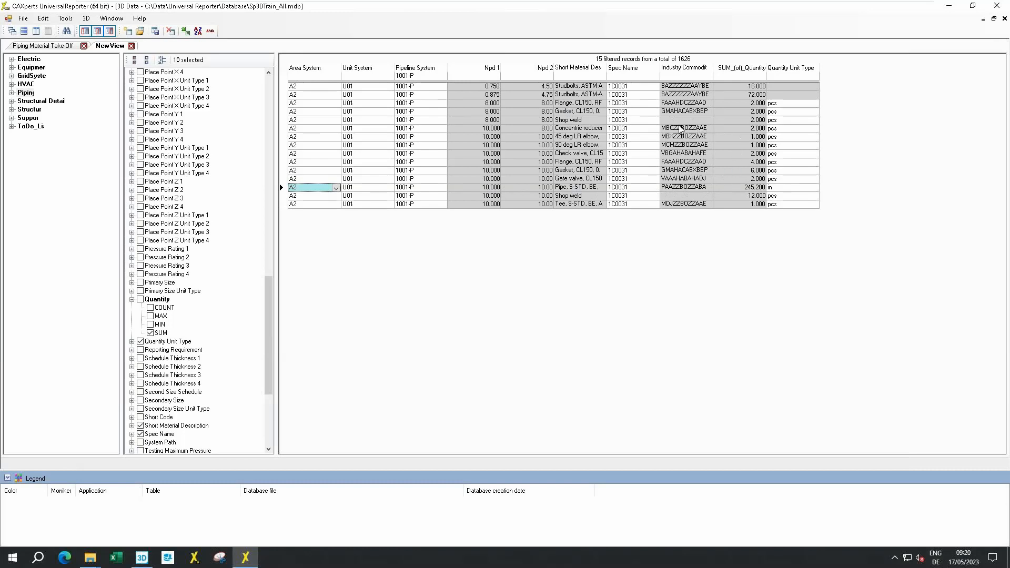
click(493, 88)
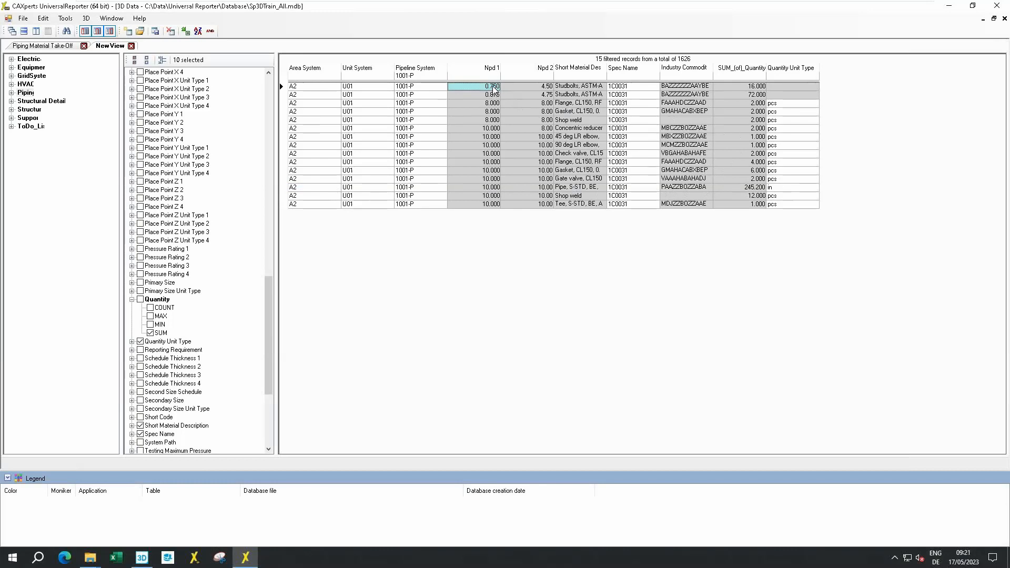
click(542, 87)
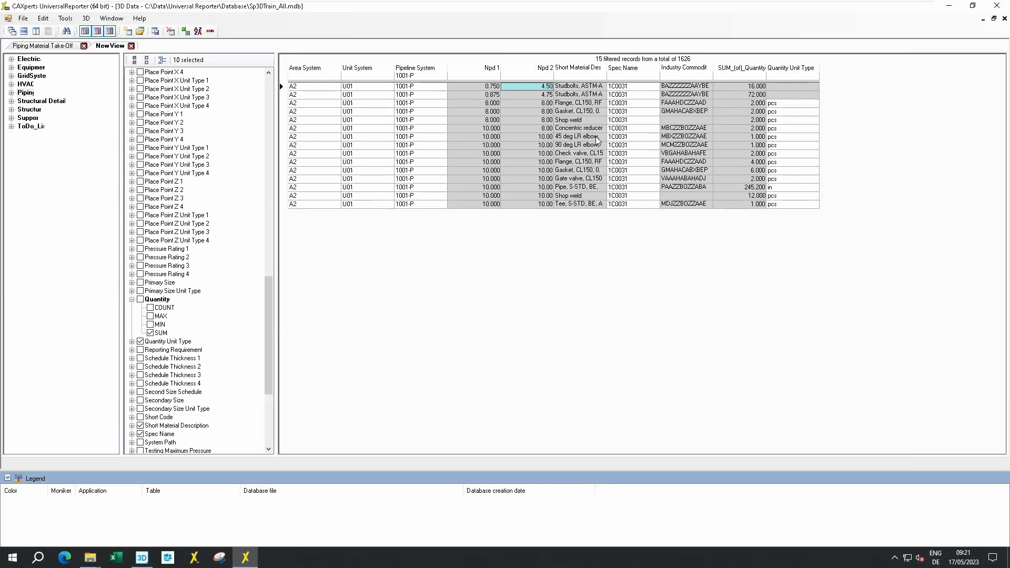
right_click(119, 50)
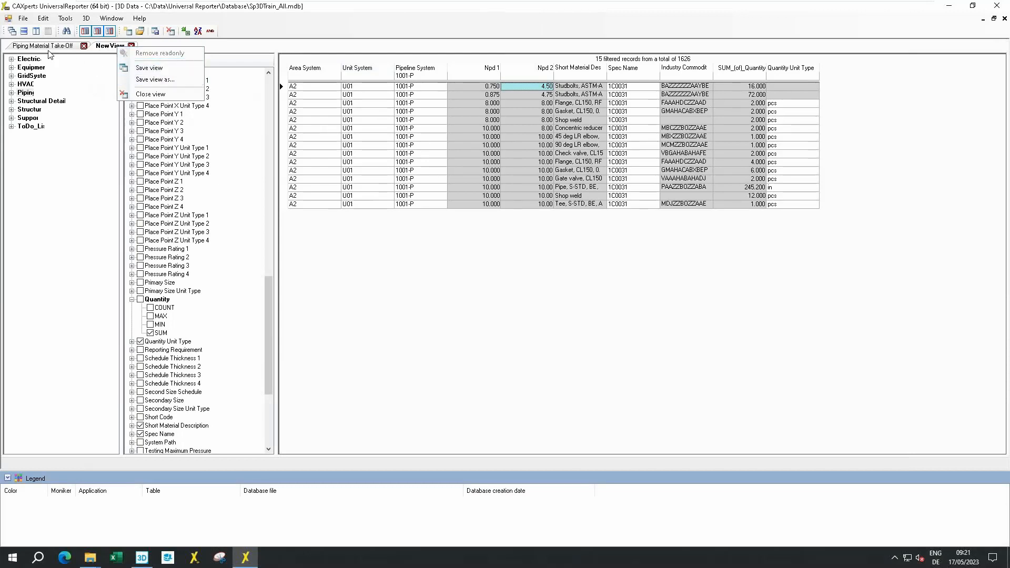
click(722, 372)
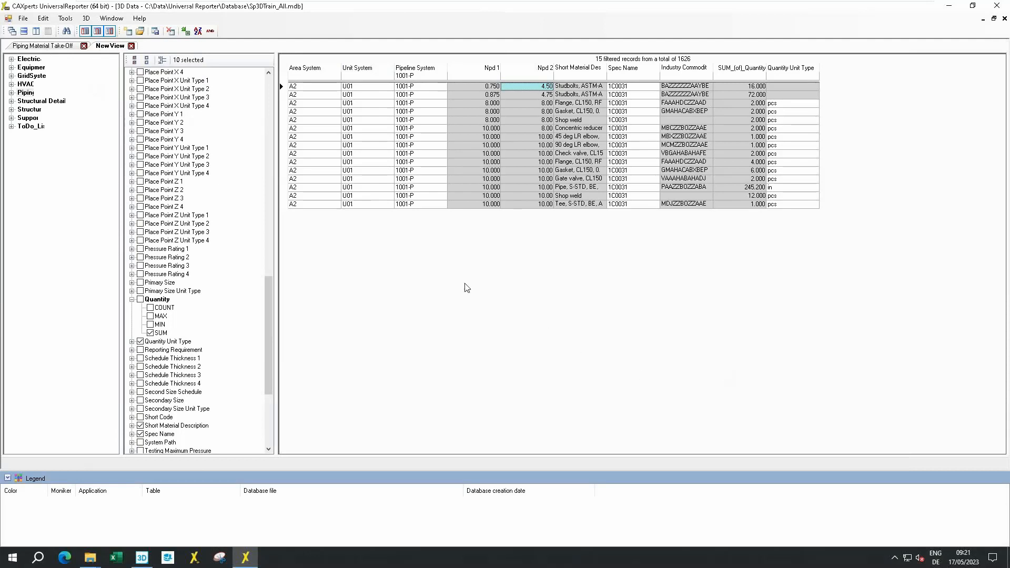
Switch to the Piping Material Take-Off view and collapse its Piping category
click(47, 47)
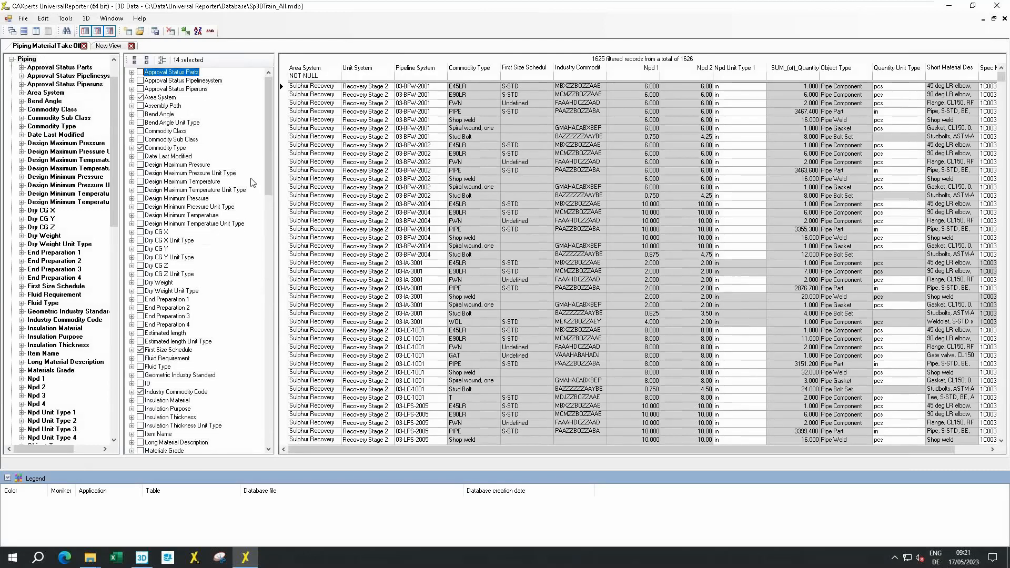
click(11, 59)
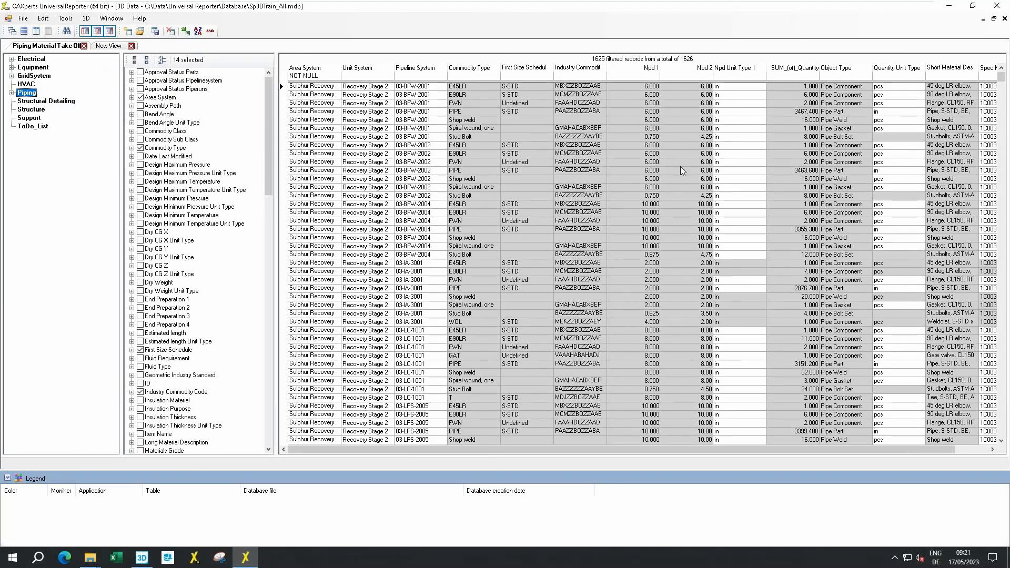
Export the Piping Material Take-Off view as an Excel report without a template, saving it as Sp3DTrain_All_2023-05-17_092158.xlsx, and show it
drag(931, 451, 859, 453)
click(186, 32)
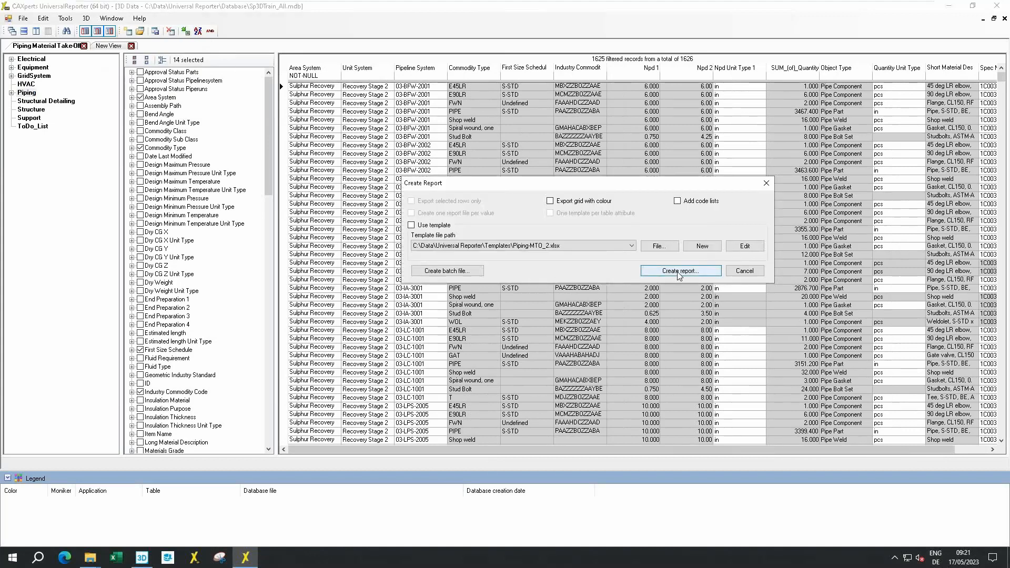
click(679, 270)
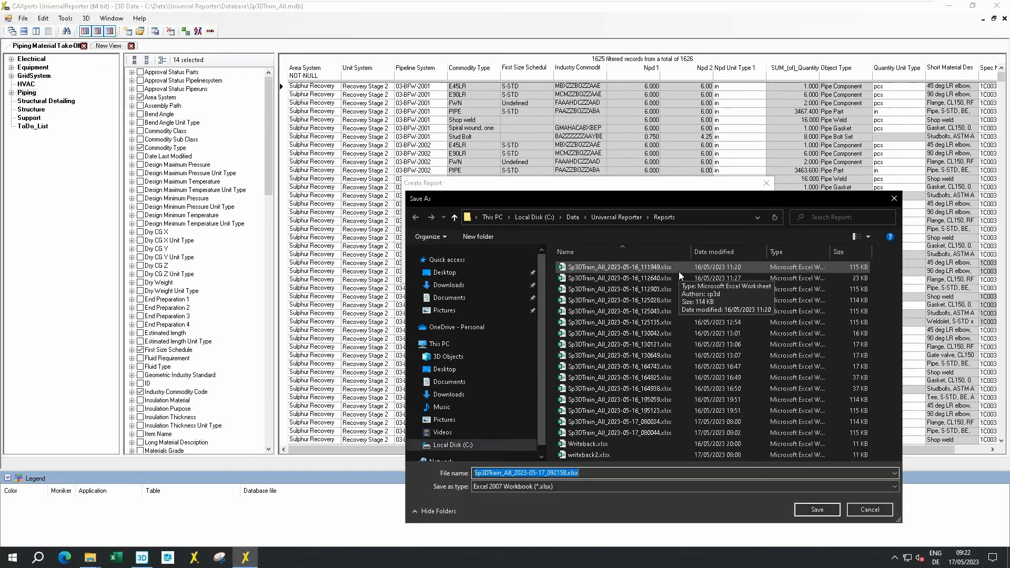
click(819, 509)
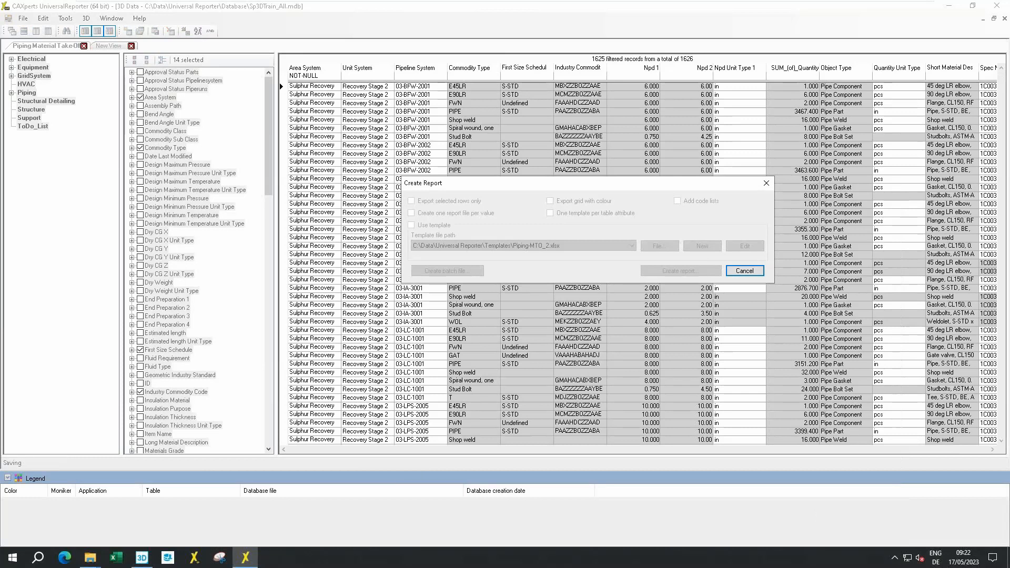
click(487, 313)
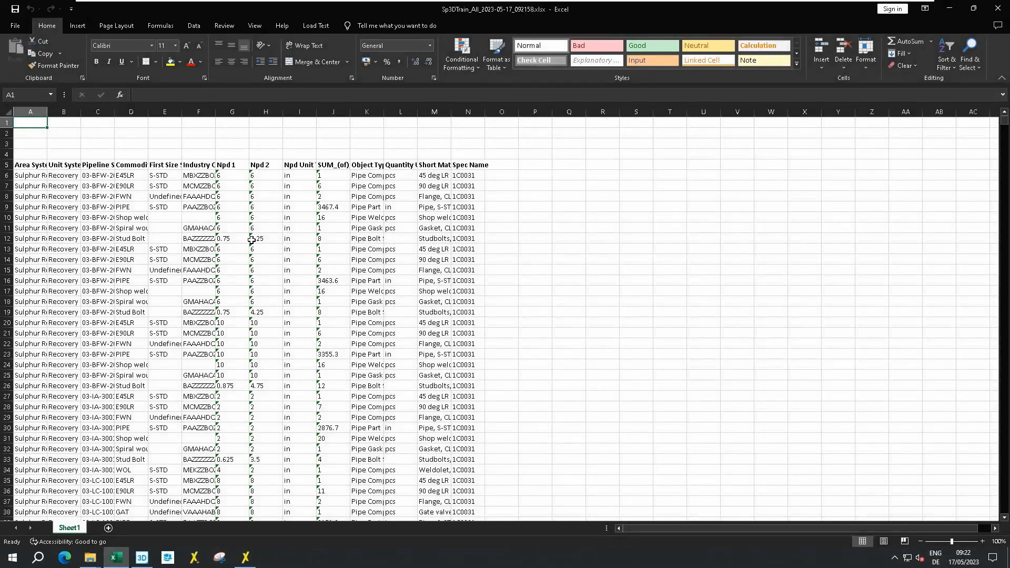
Fit all column widths to their contents to read the exported report, and close the workbook without saving
click(9, 112)
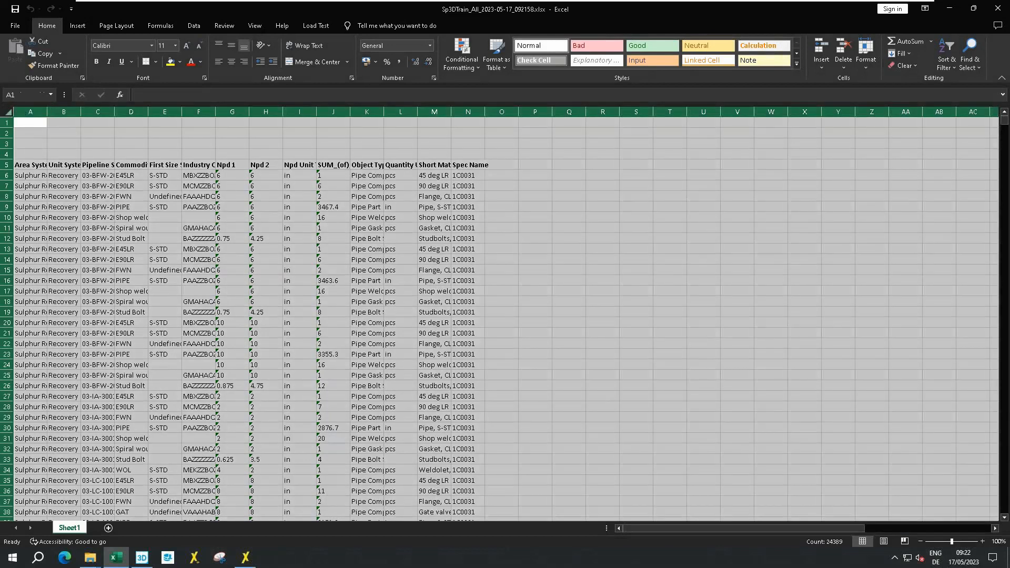
double_click(46, 112)
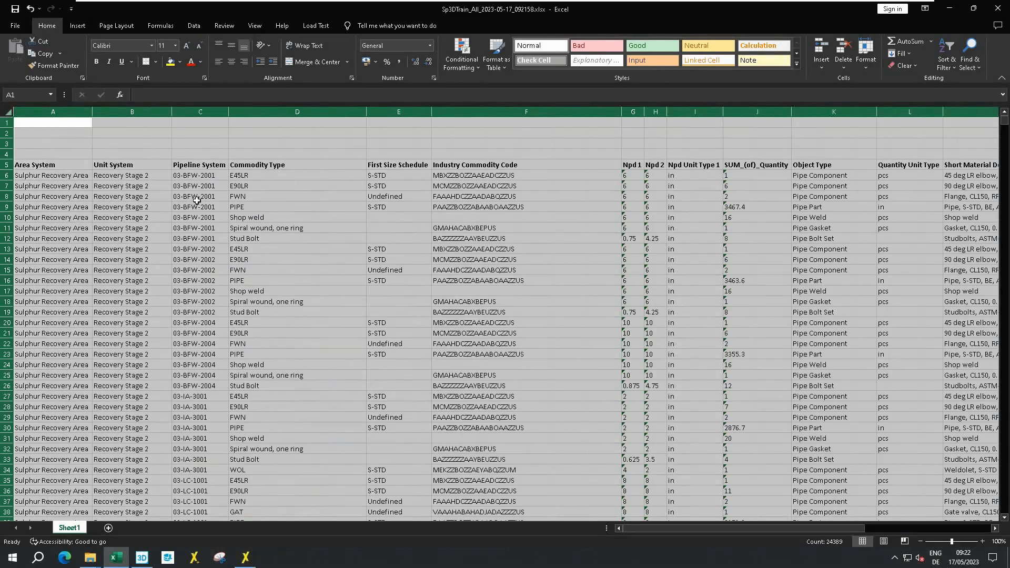
click(998, 8)
click(523, 293)
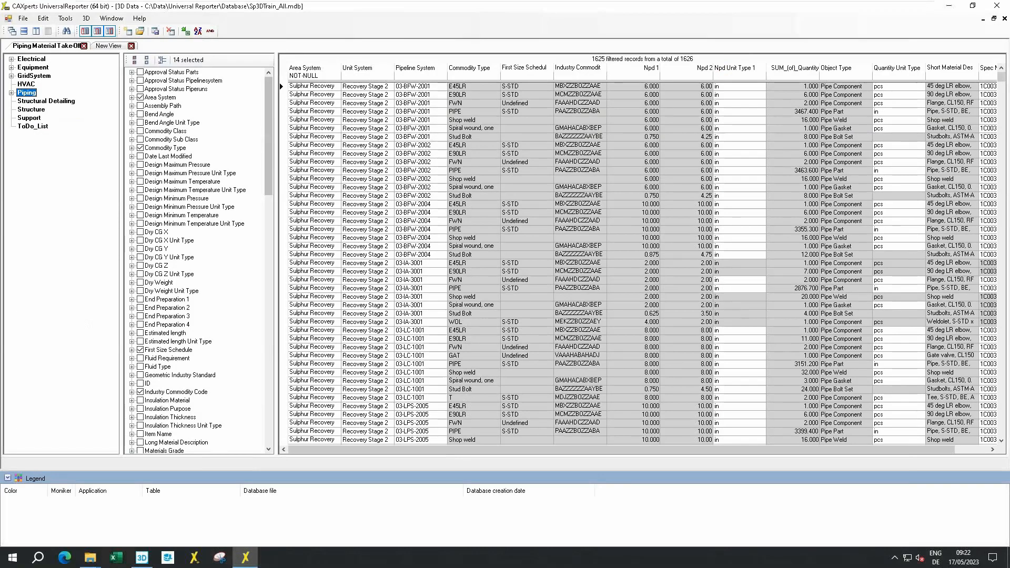
Set the new report to use the Piping-MTO_2.xlsx template and open that template for editing in a maximized window
click(185, 31)
click(411, 225)
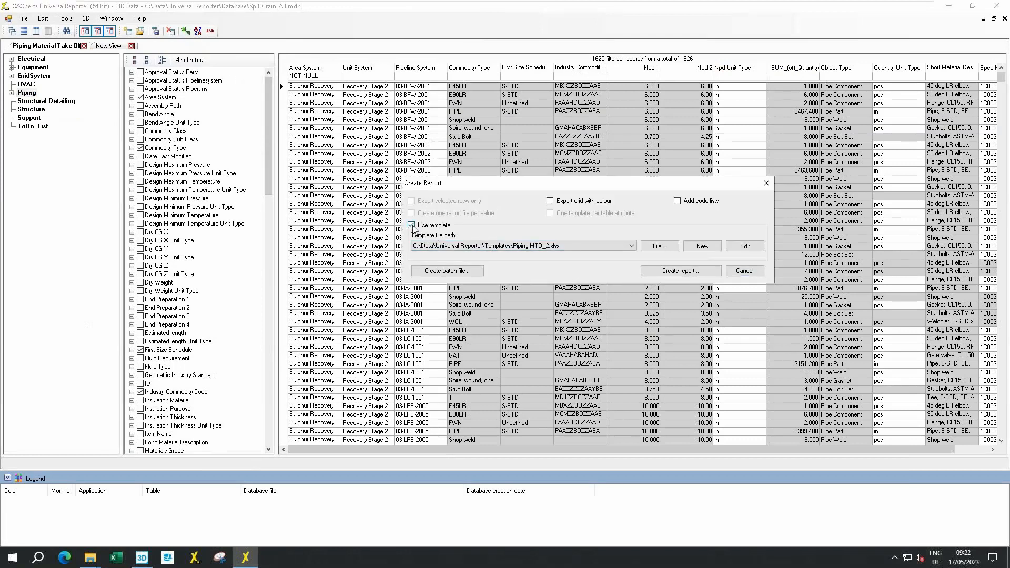
click(744, 247)
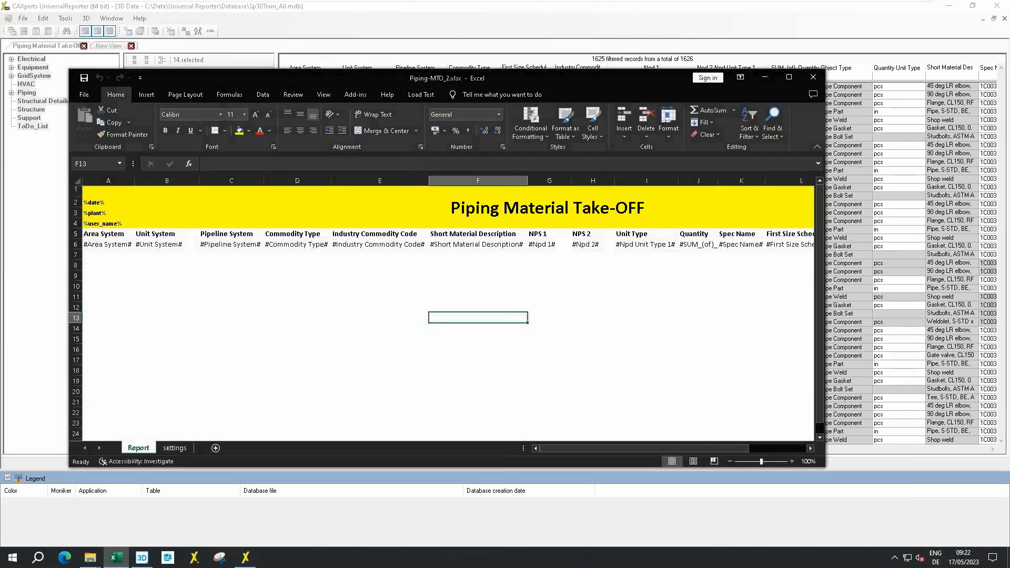
click(788, 77)
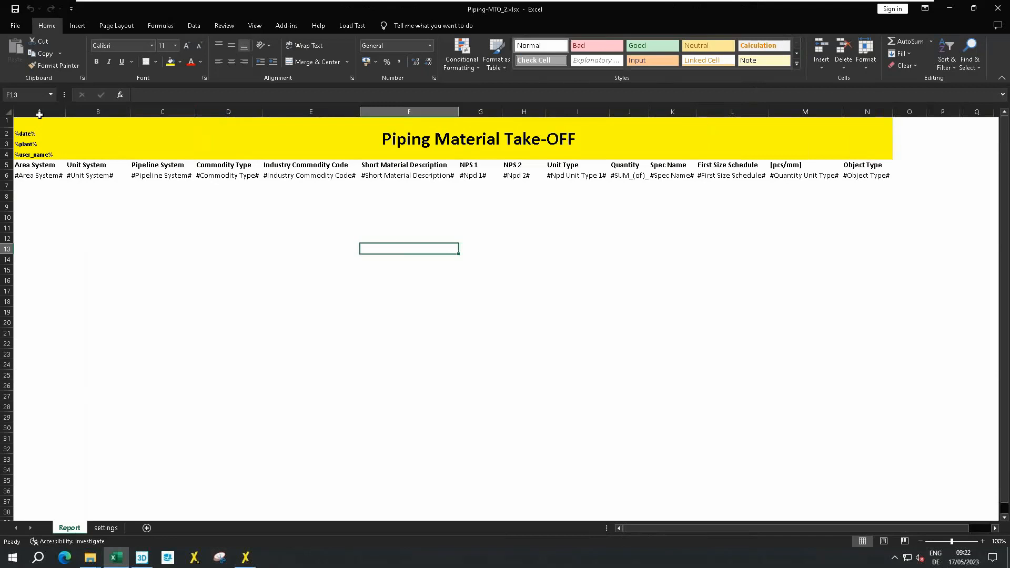
Examine the template's %date%, %plant% and %user_name% placeholders, and close the template
click(24, 134)
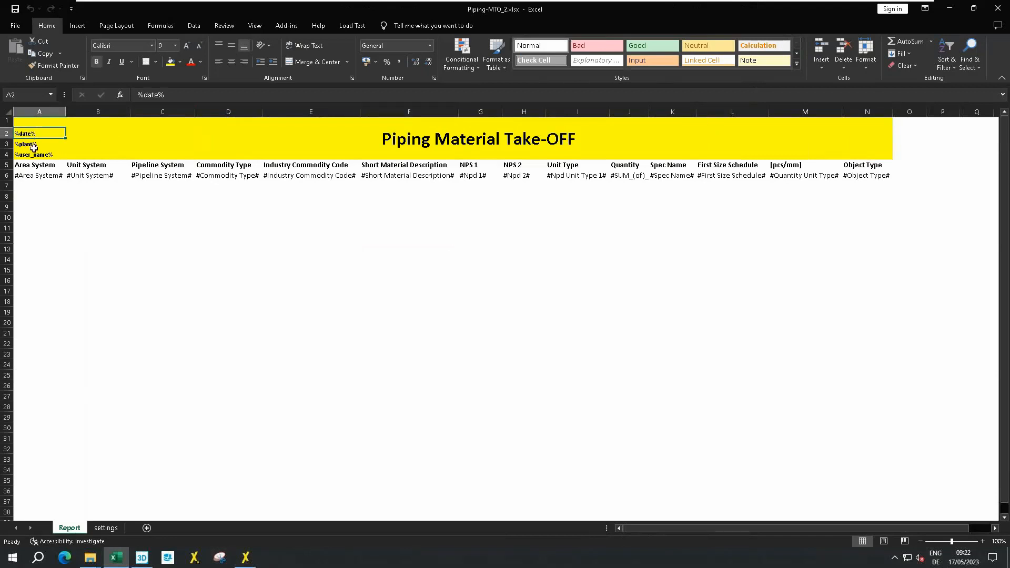
click(29, 145)
click(40, 154)
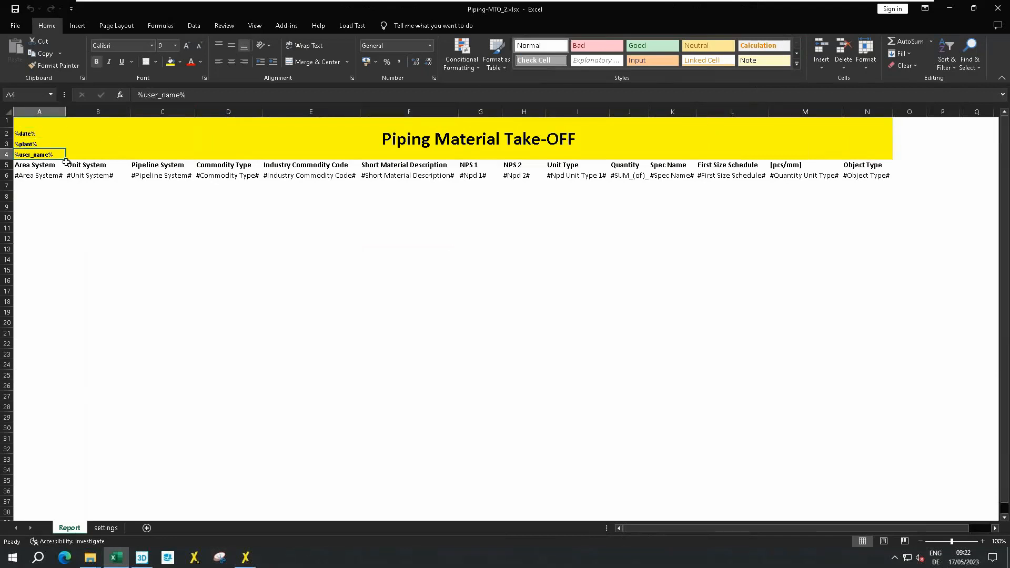
click(998, 8)
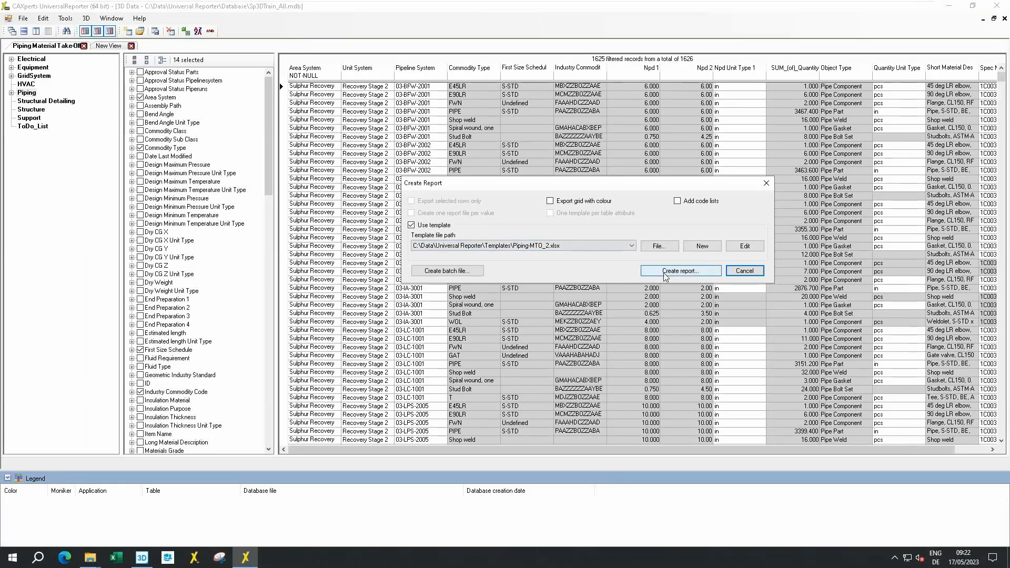
Create the template-based report as Sp3DTrain_All_2023-05-17_092220.xlsx, show it, and close the workbook
click(663, 273)
click(824, 514)
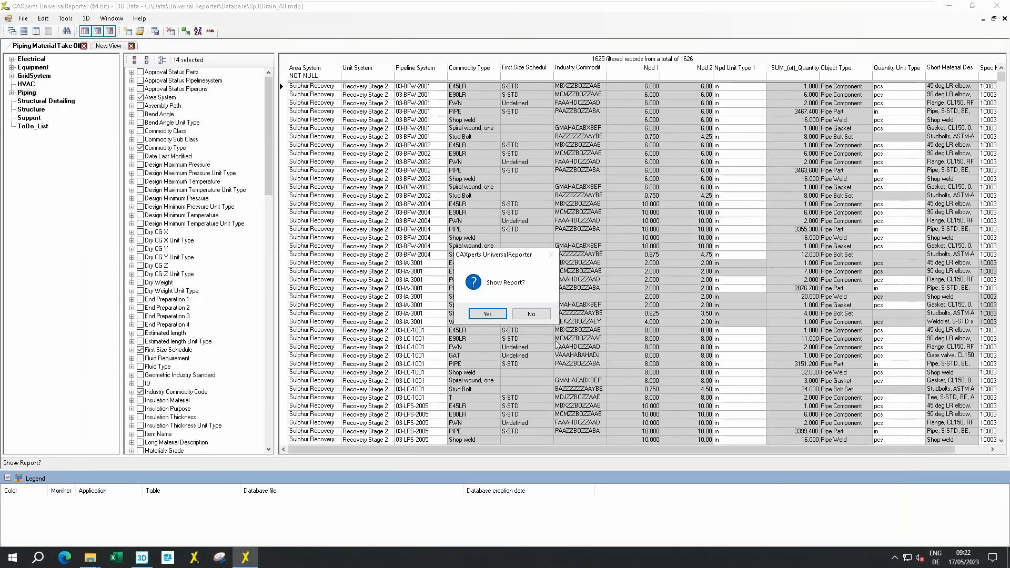
click(504, 311)
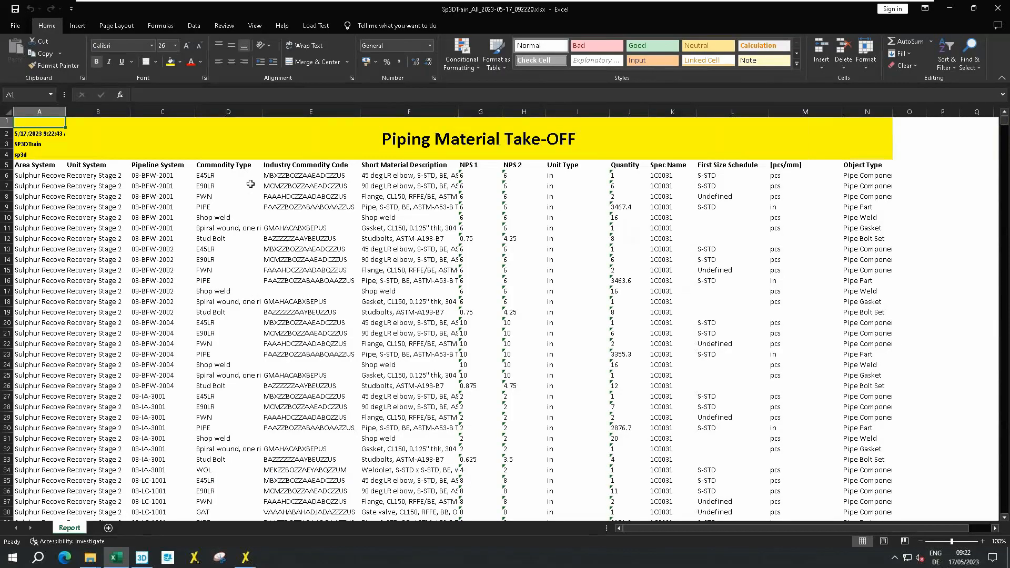
click(998, 9)
Examine the batch report settings for the Excel report file and batch output file, and leave report creation without creating anything
click(186, 31)
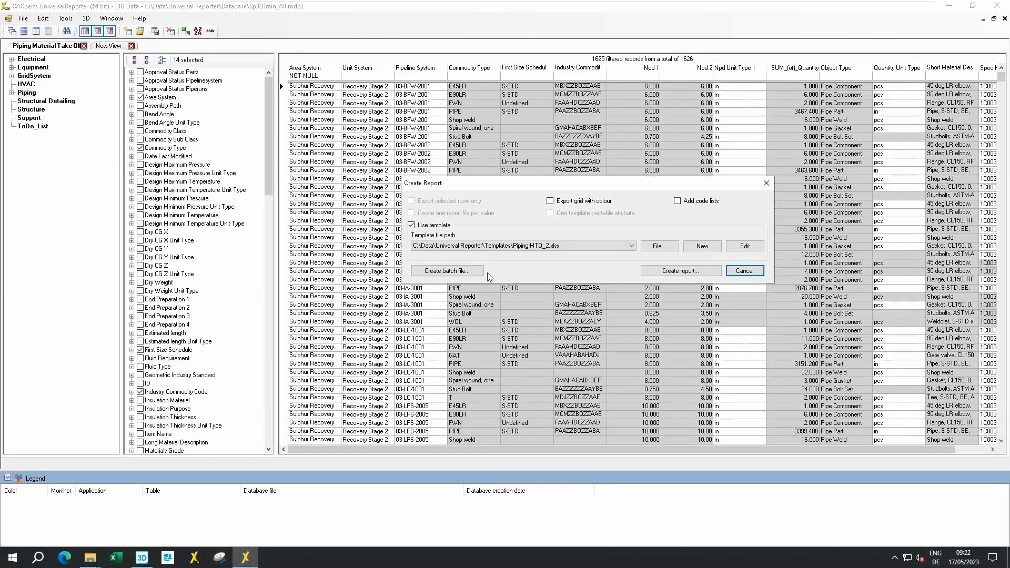
click(454, 271)
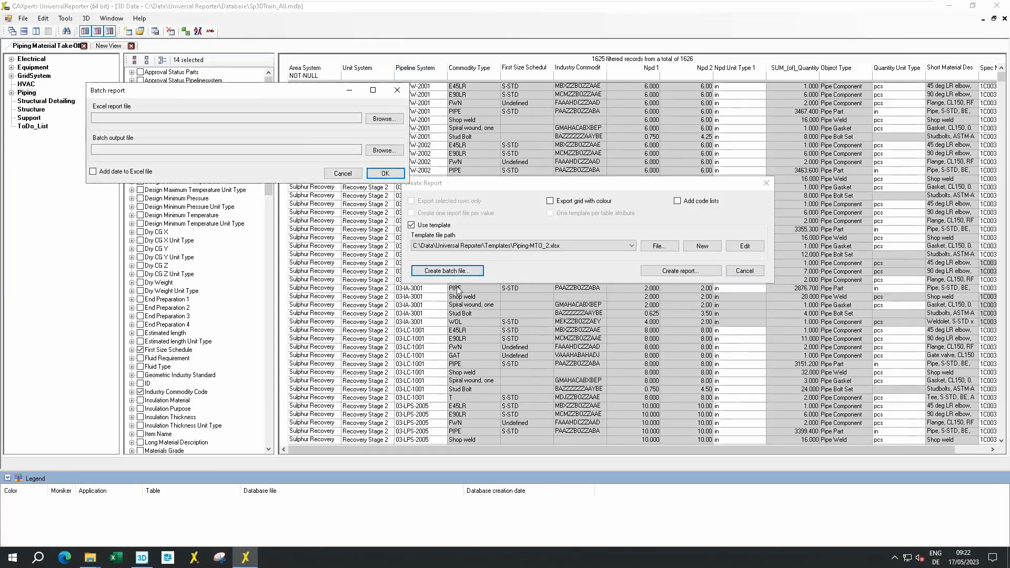
click(124, 119)
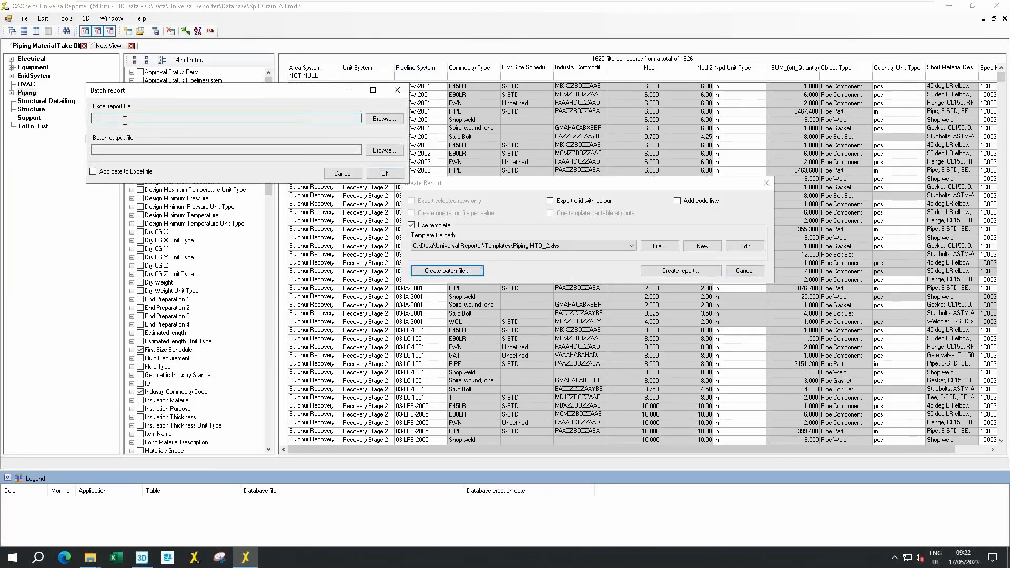
click(117, 151)
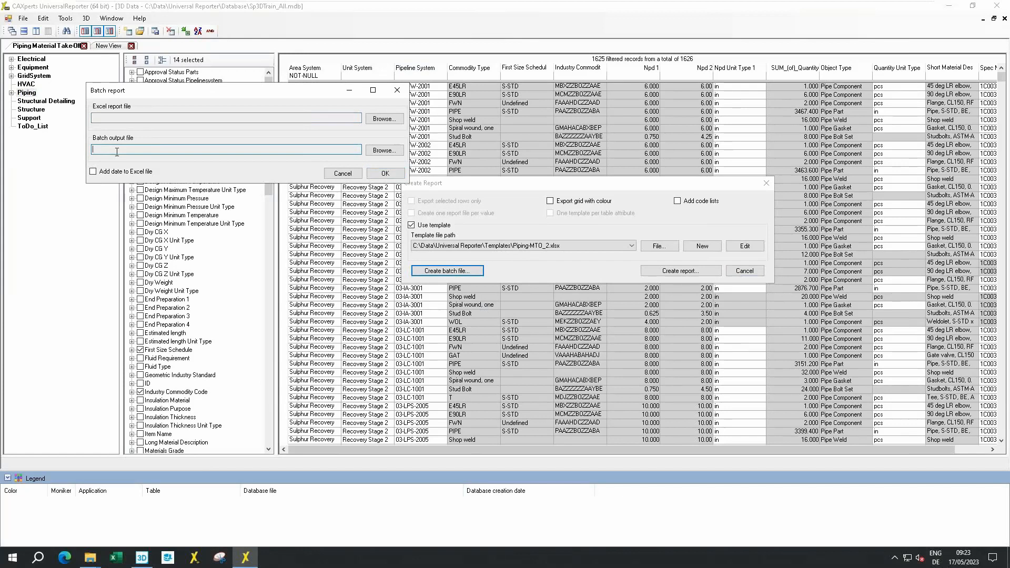
click(343, 173)
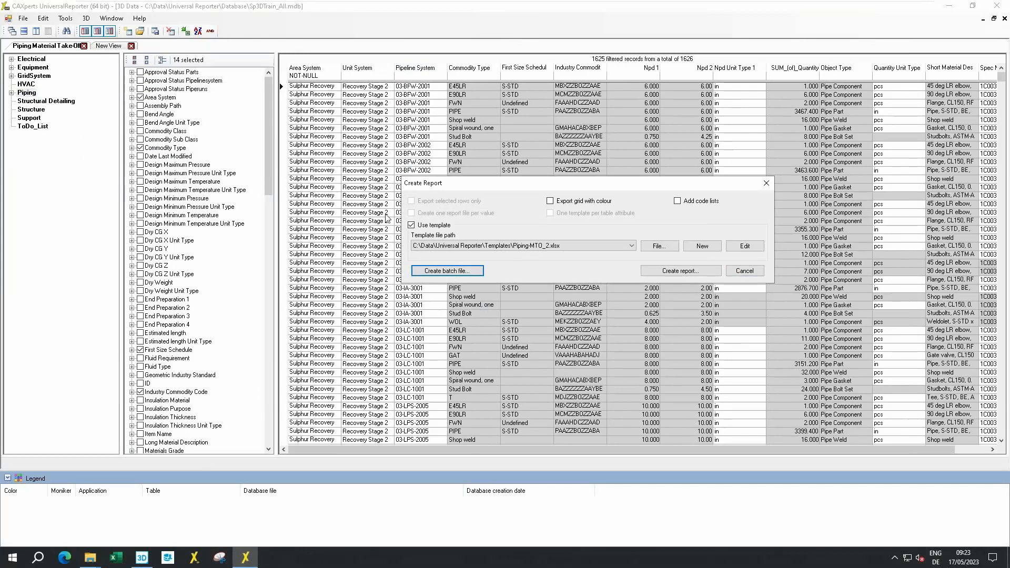
click(741, 271)
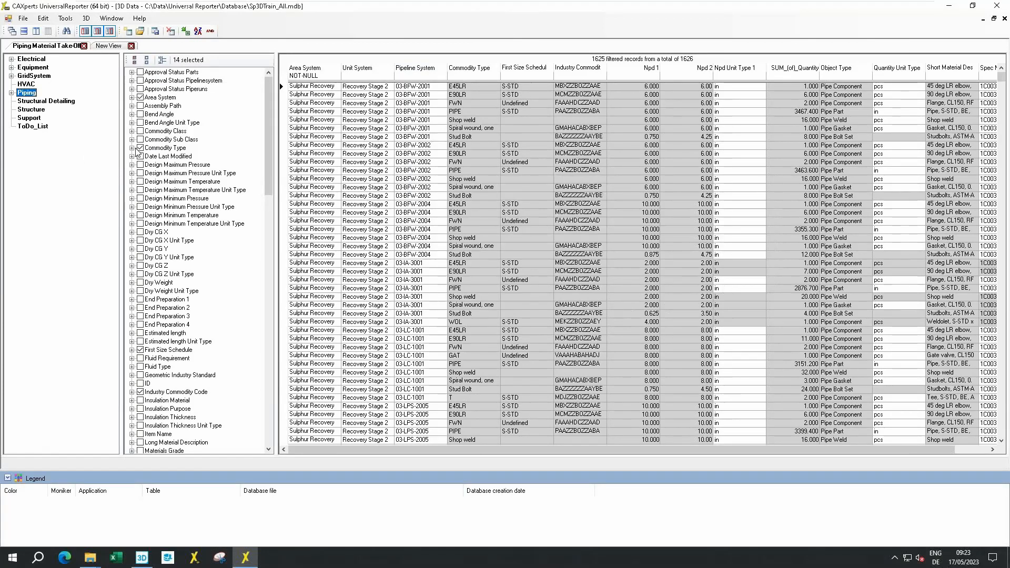
Close the Sp3DTrain_All project without saving the changes to either open view
click(24, 19)
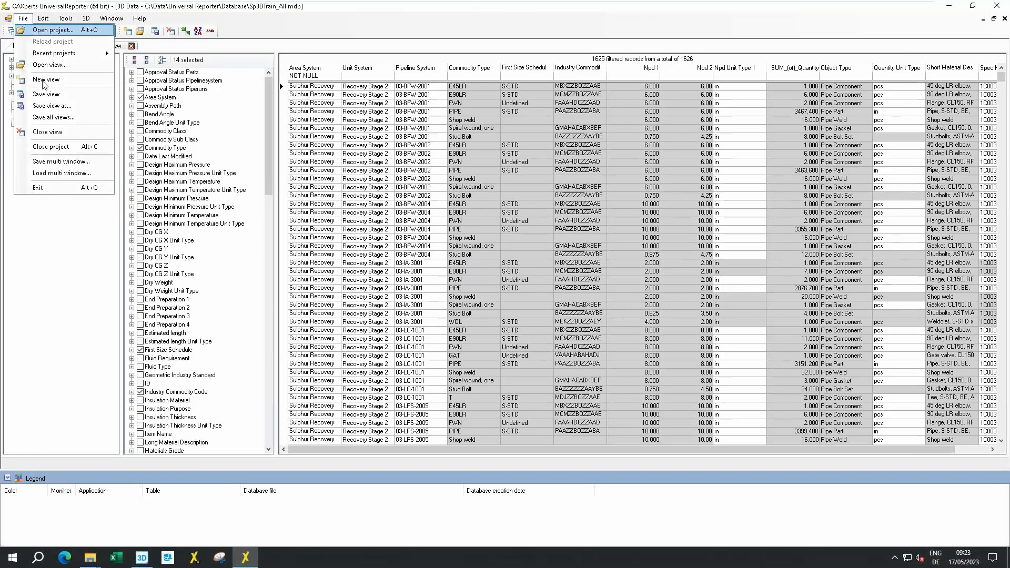
click(52, 150)
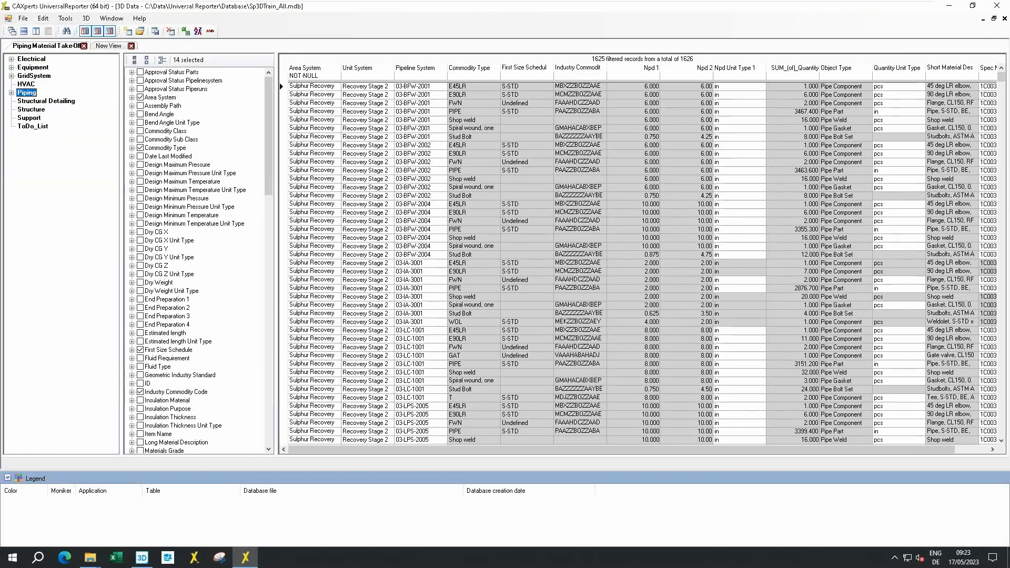
click(541, 316)
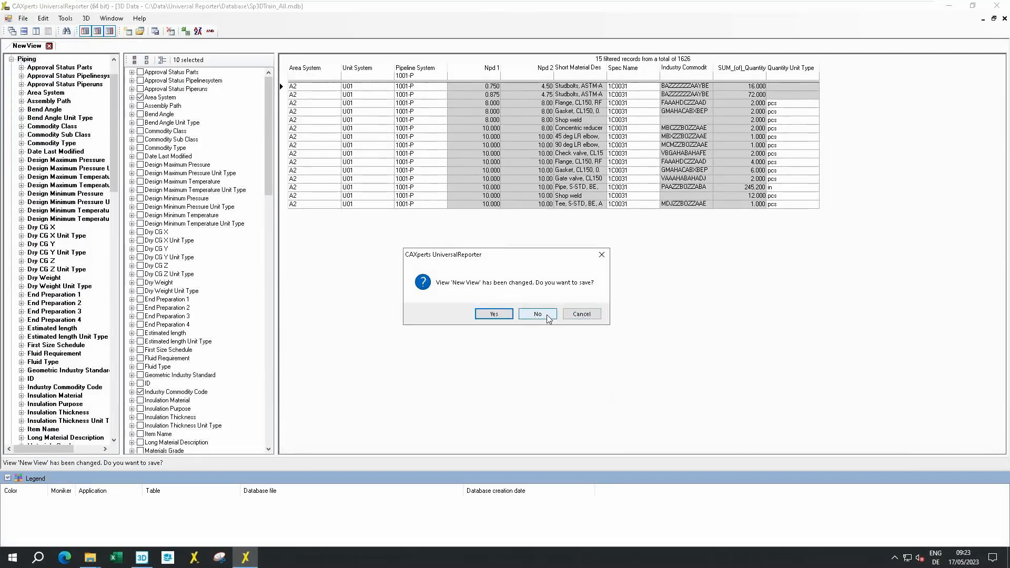
click(547, 316)
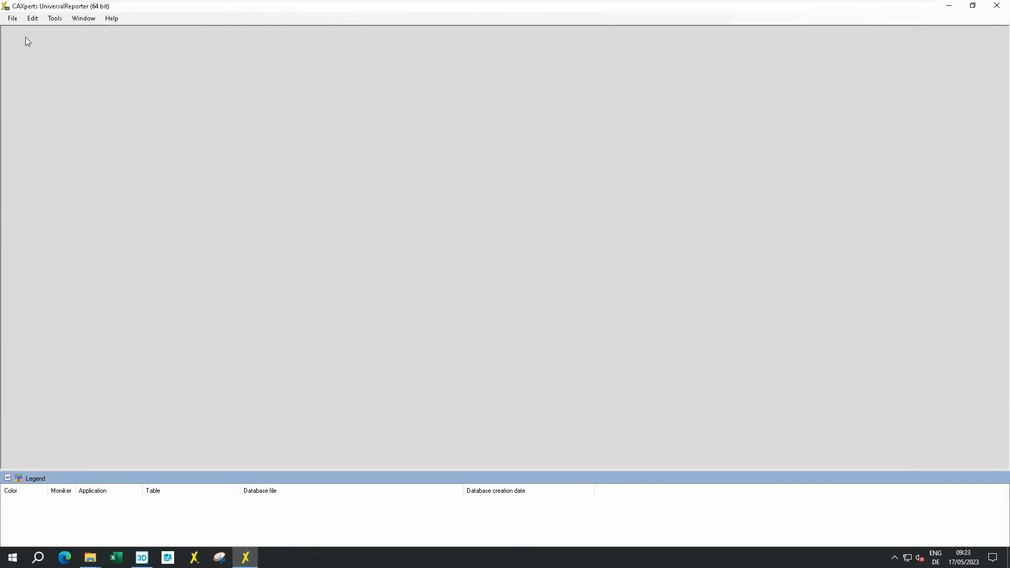
Open the recent project Sp3DTrain_Training.mdb and enlarge its data table by hiding the category tree and narrowing the attribute list
click(14, 19)
mouse_move(61, 42)
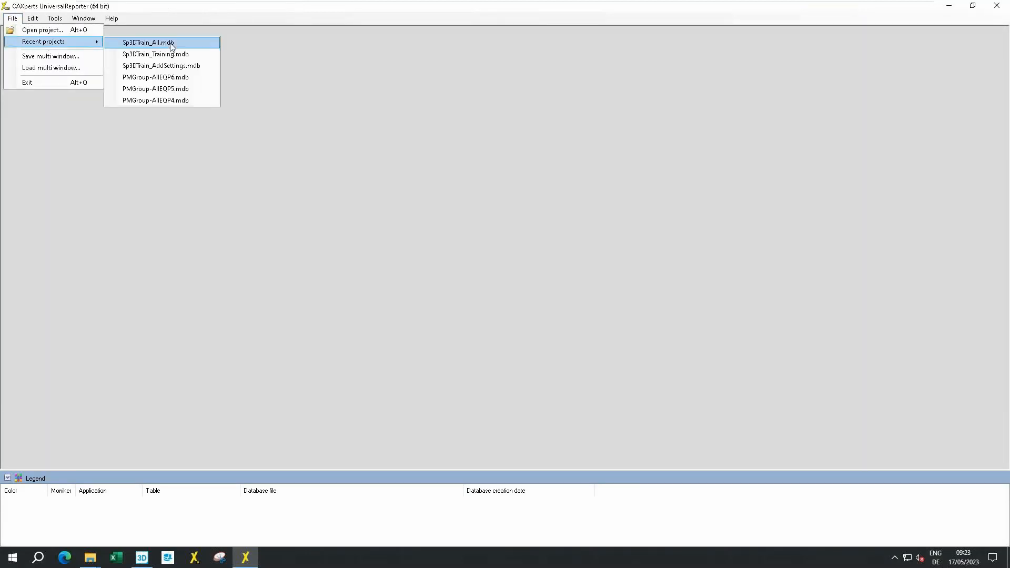
click(175, 56)
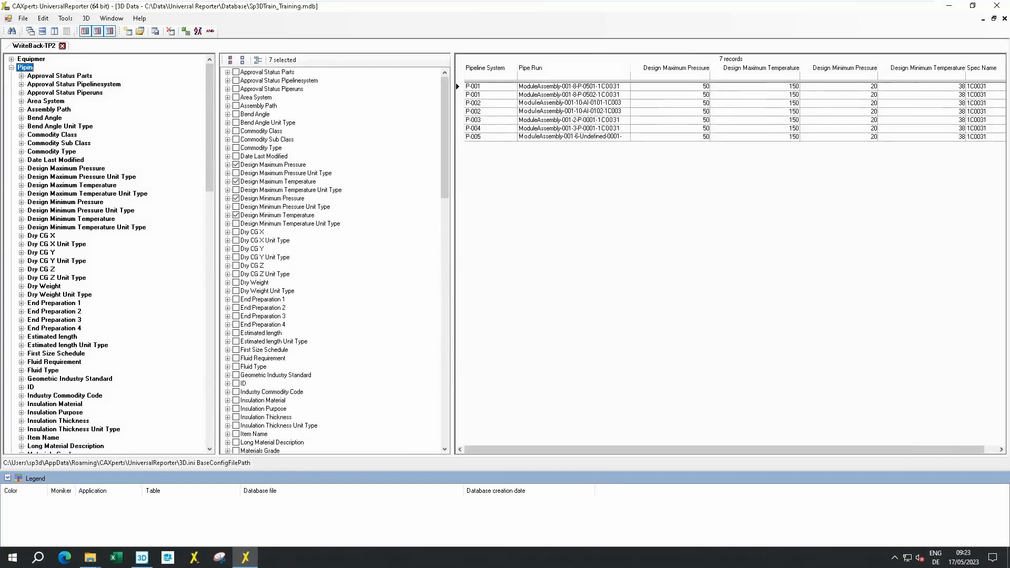
click(85, 30)
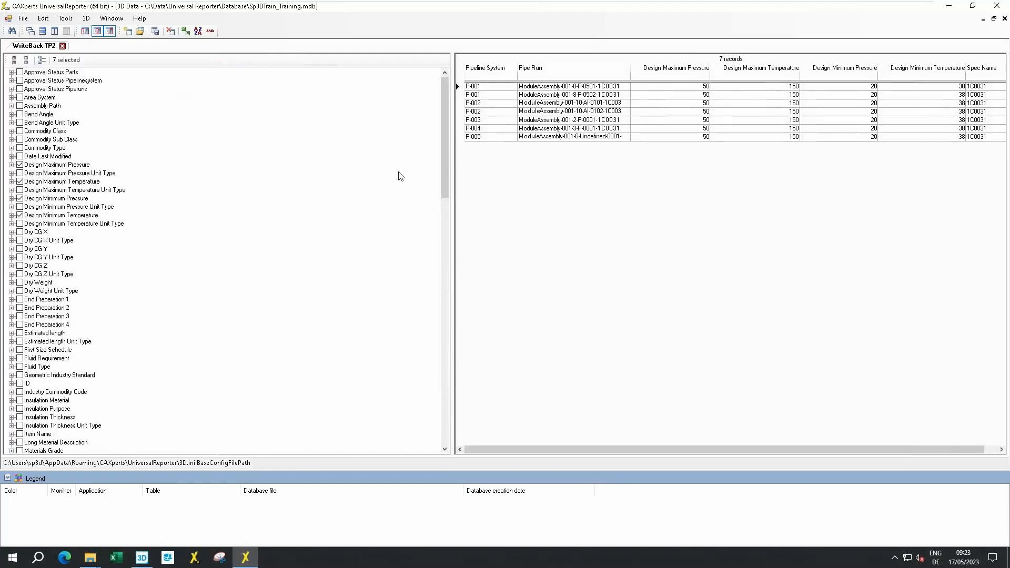
drag(453, 174, 159, 199)
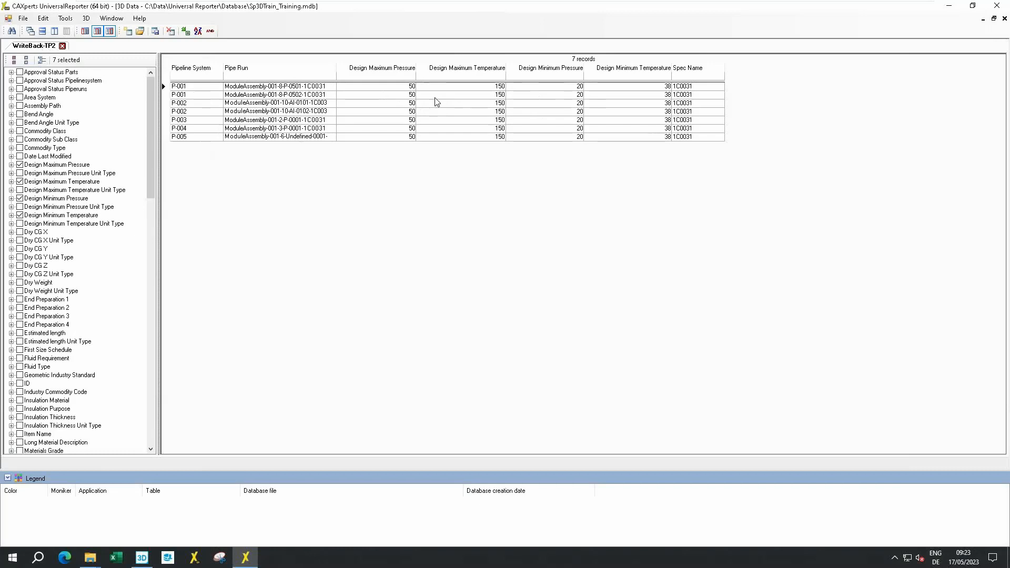
Set the Design Maximum Pressure to 60 and apply the change to all filtered values in that column
click(413, 87)
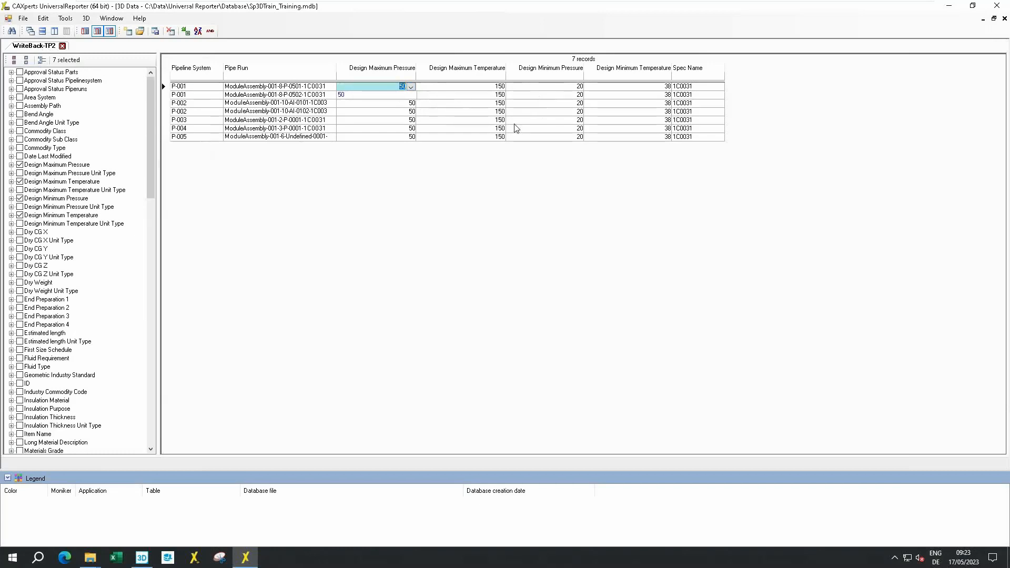
text(60)
key(Return)
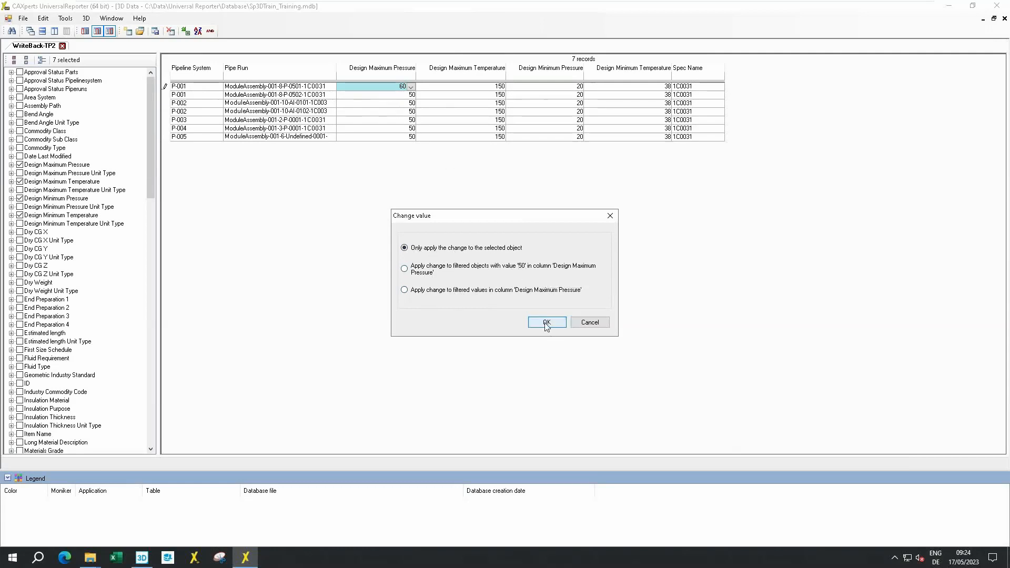
click(435, 291)
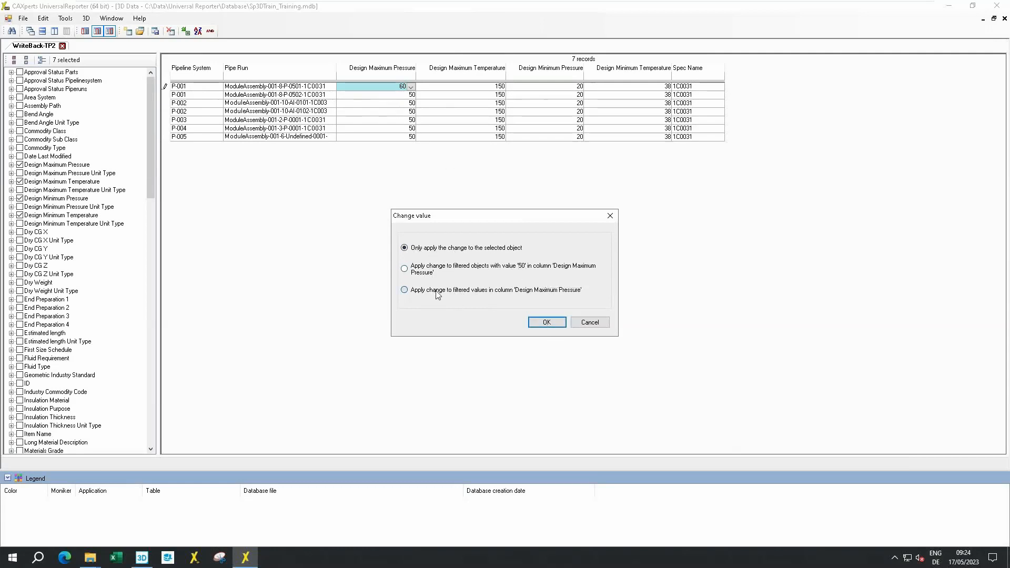
click(547, 323)
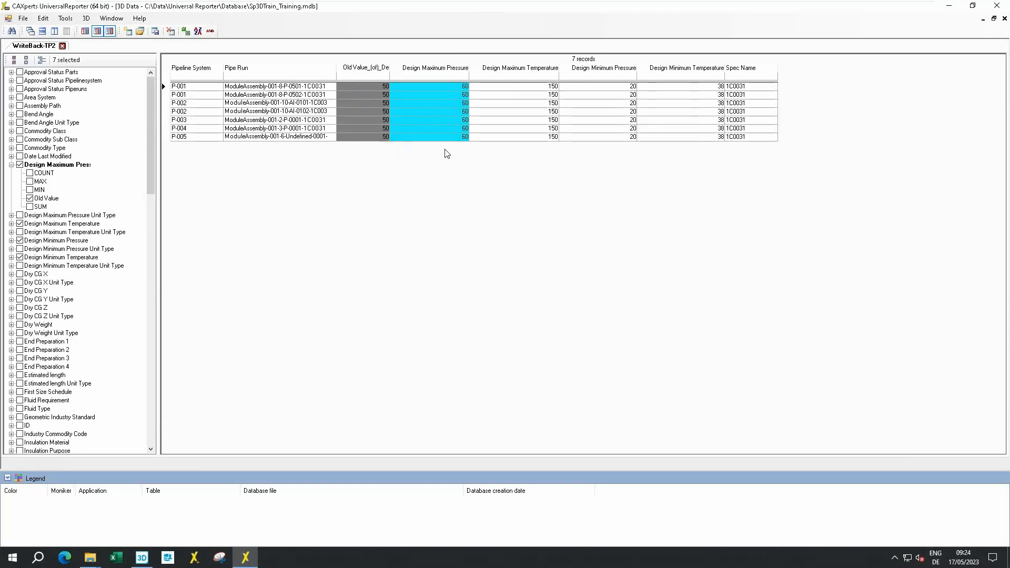
Reset the WriteBack-TP2 table to discard the pending Design Maximum Pressure changes
click(85, 19)
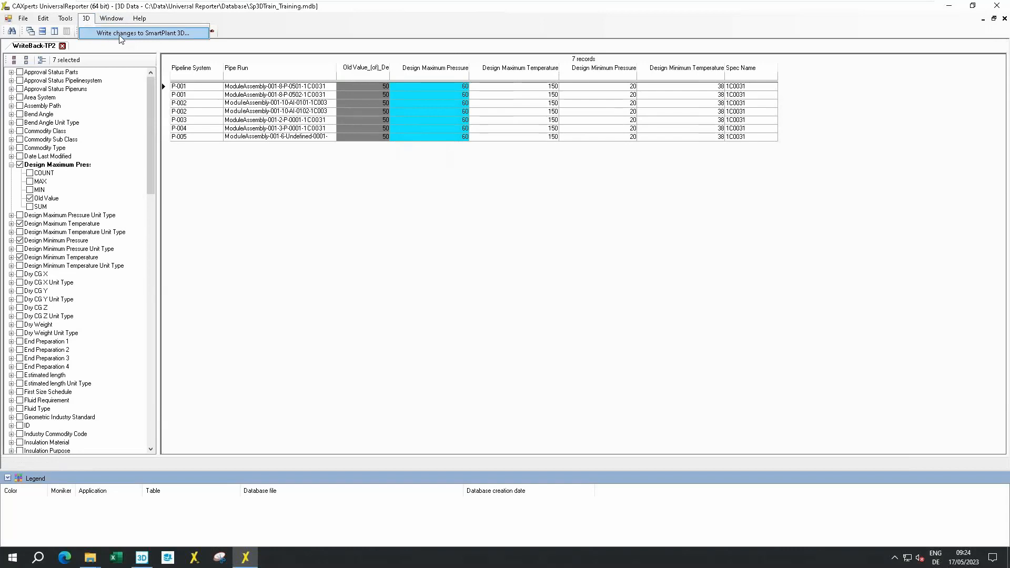
click(121, 34)
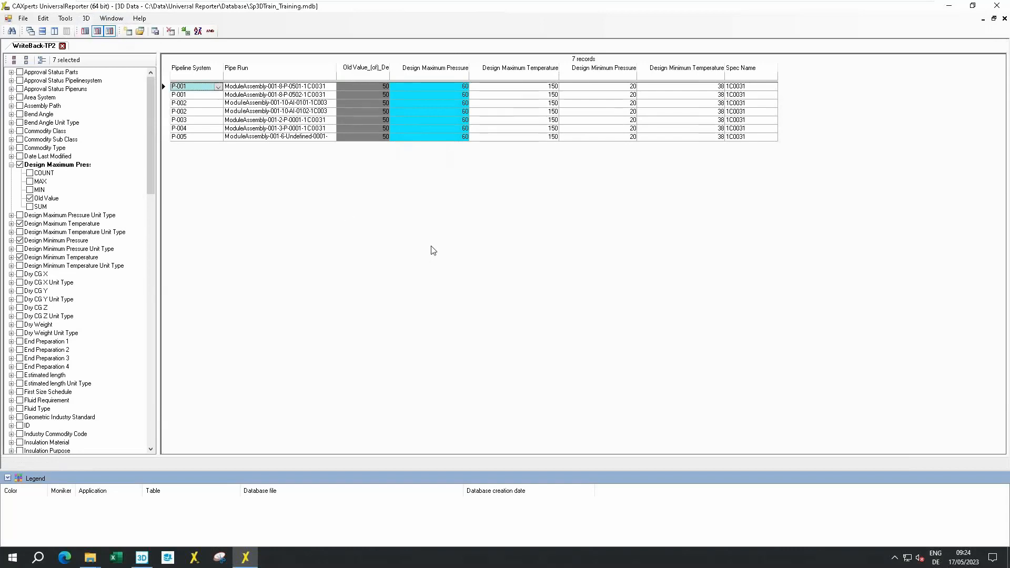
right_click(429, 128)
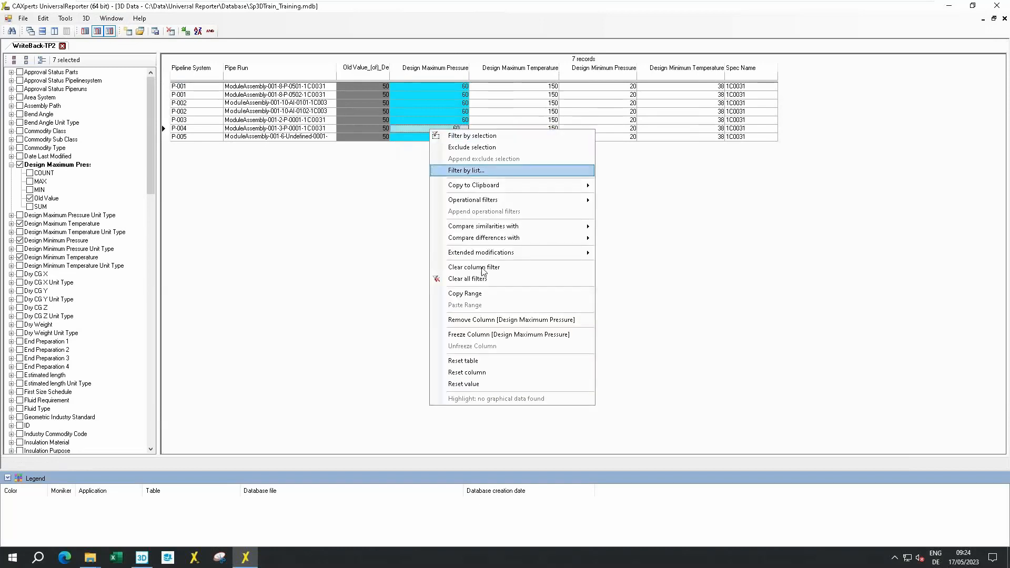
click(462, 361)
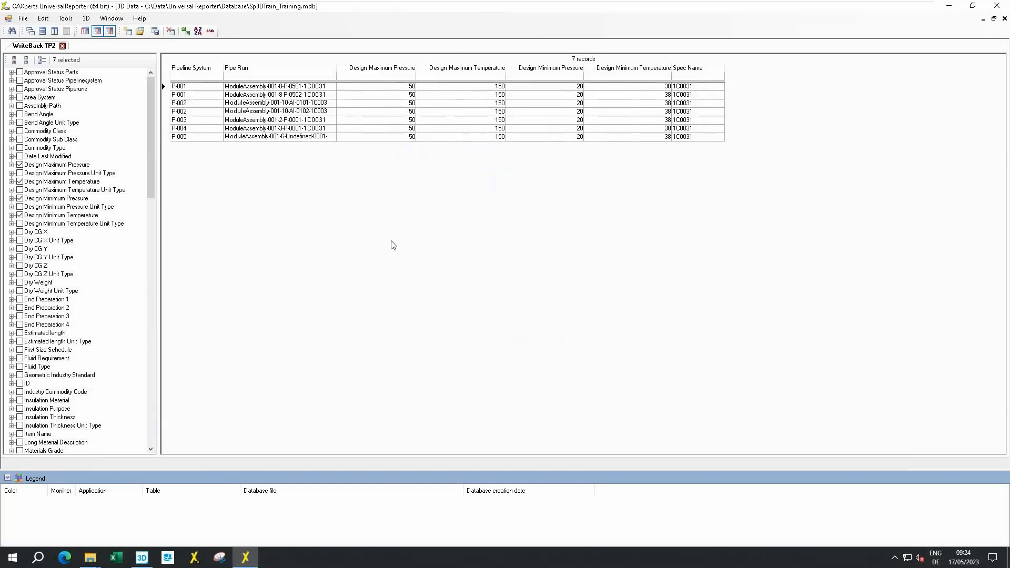
Create an Excel report of the WriteBack-TP2 table without a template, save it as Writeback1.xlsx, and open it
click(186, 31)
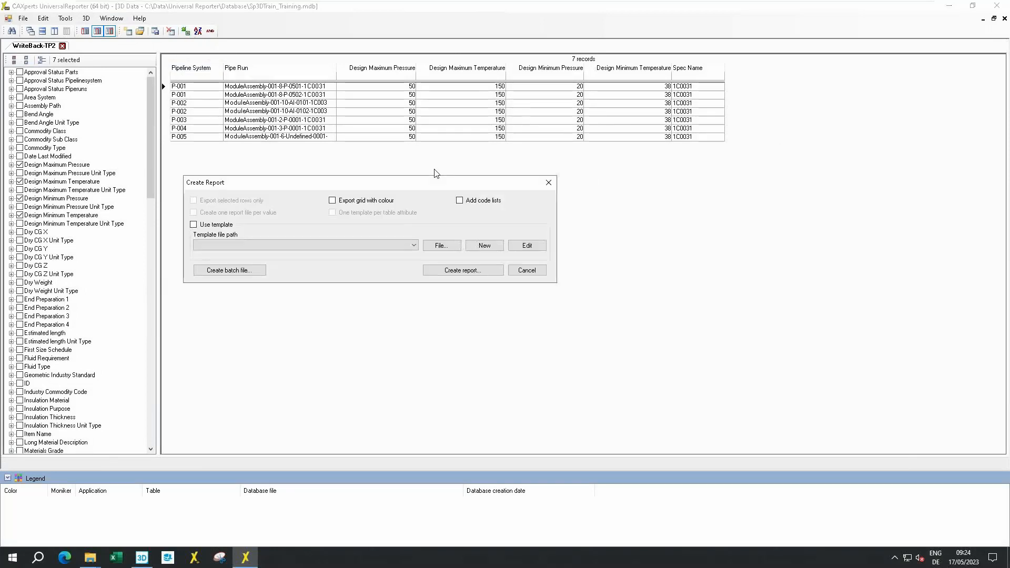
click(471, 270)
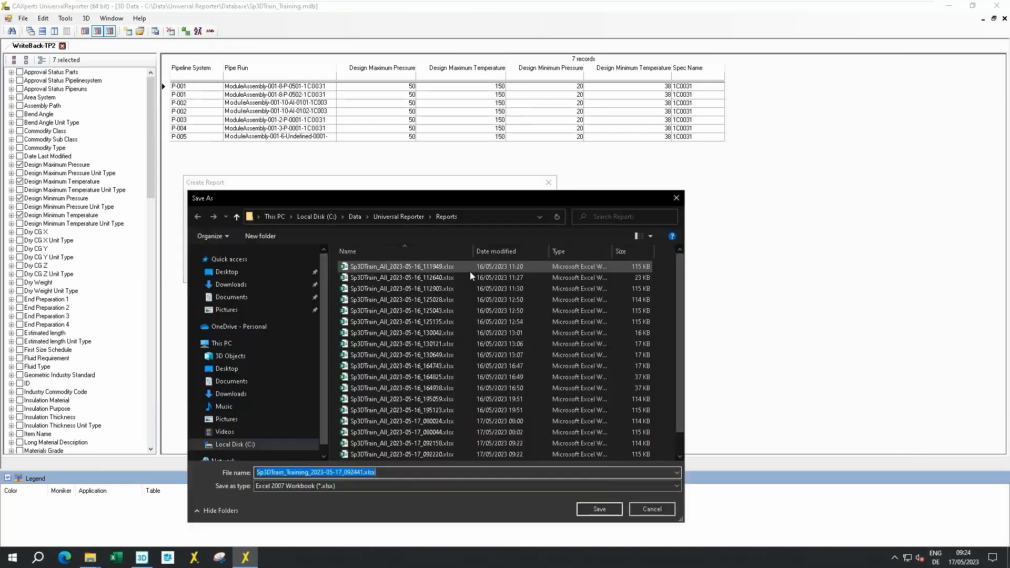
text(write)
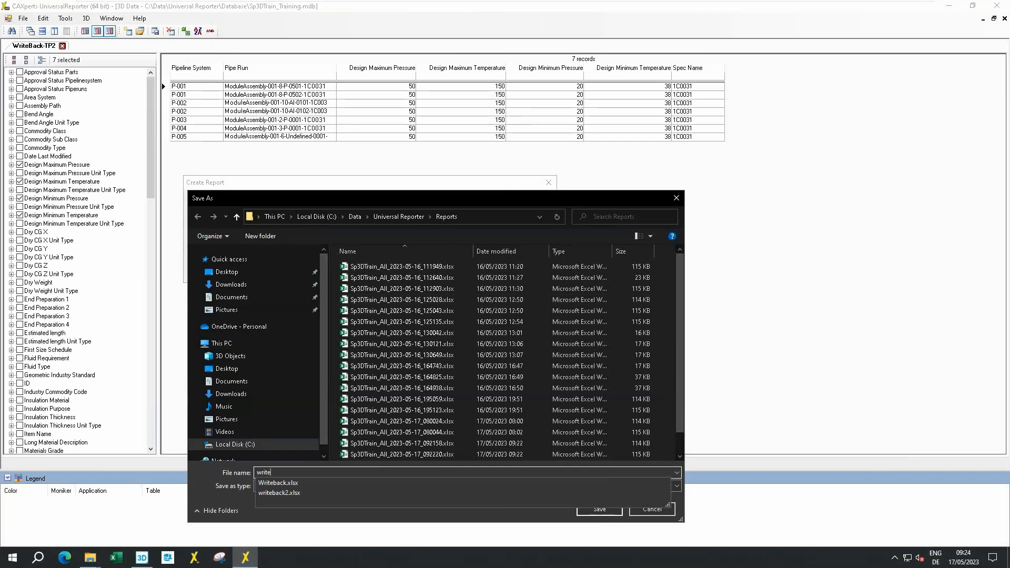
key(Down)
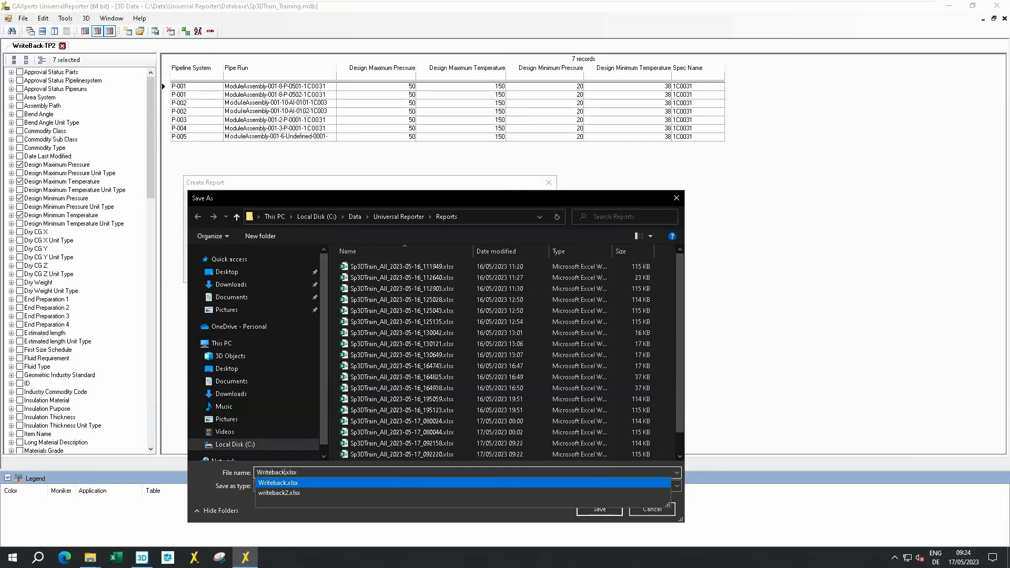
key(Return)
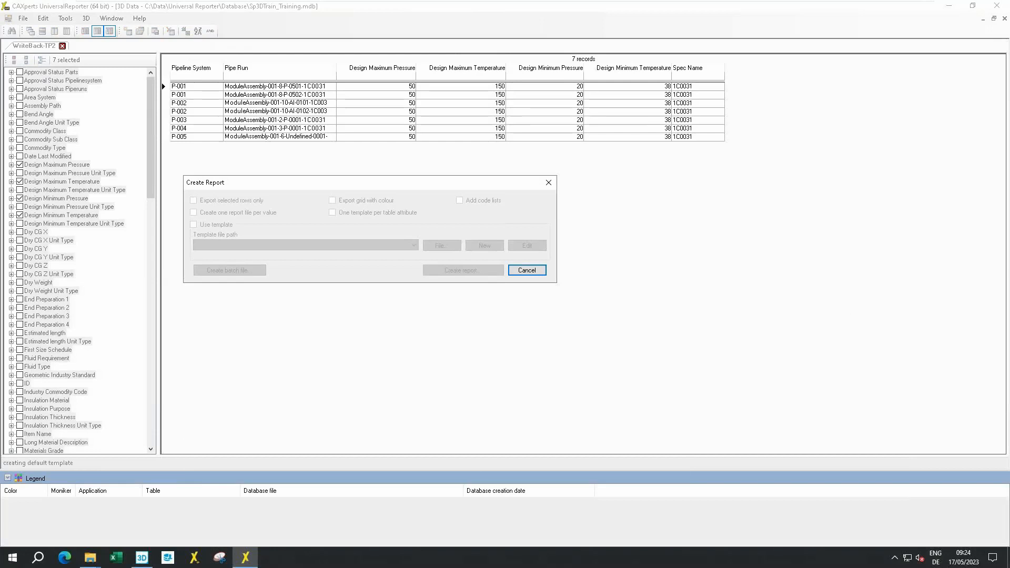
click(485, 314)
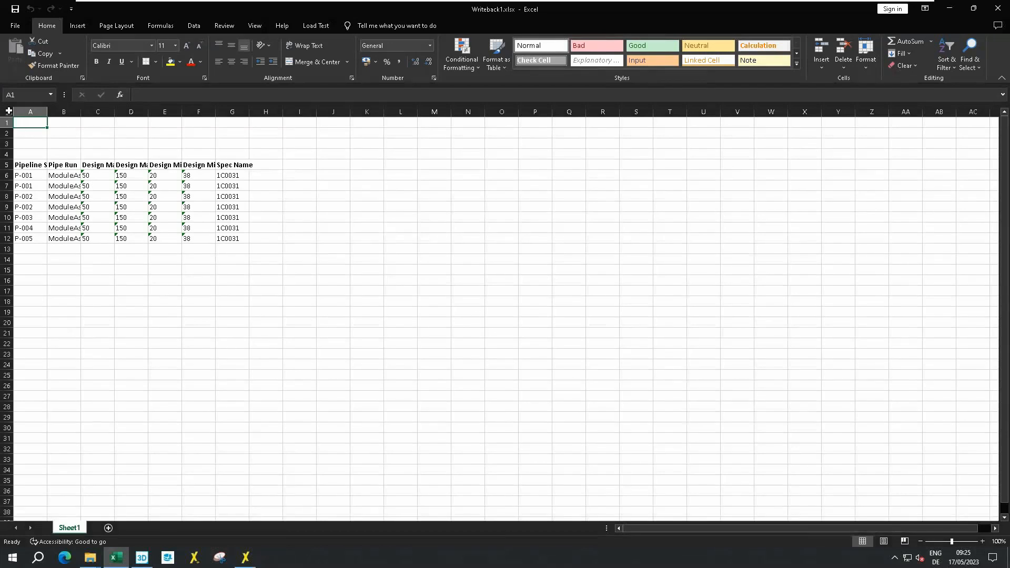
Fit all columns to their contents and insert a copy of the Design Maximum Pressure column before Design Maximum Temperature
click(7, 112)
double_click(47, 112)
click(542, 276)
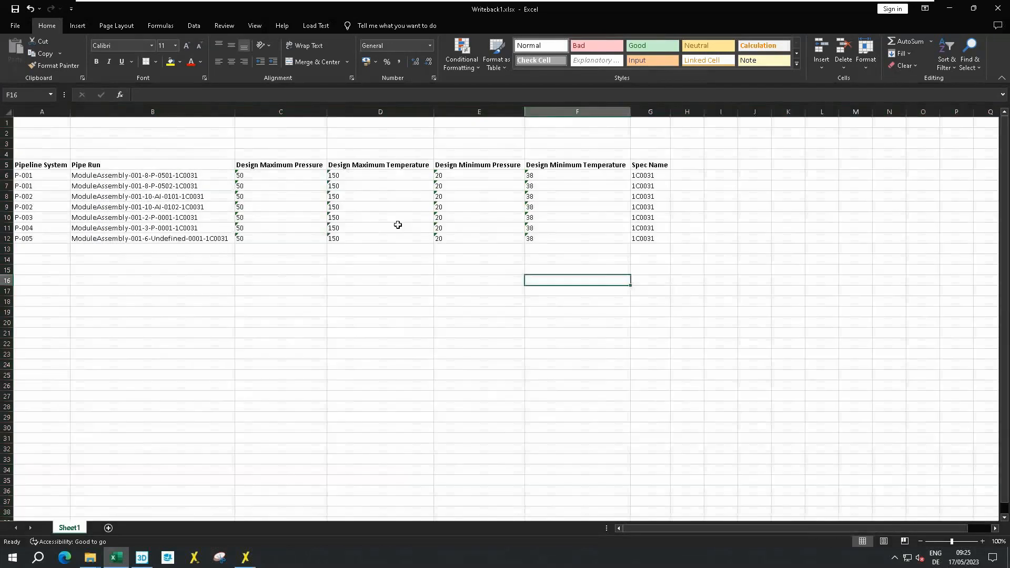
key(ctrl+c)
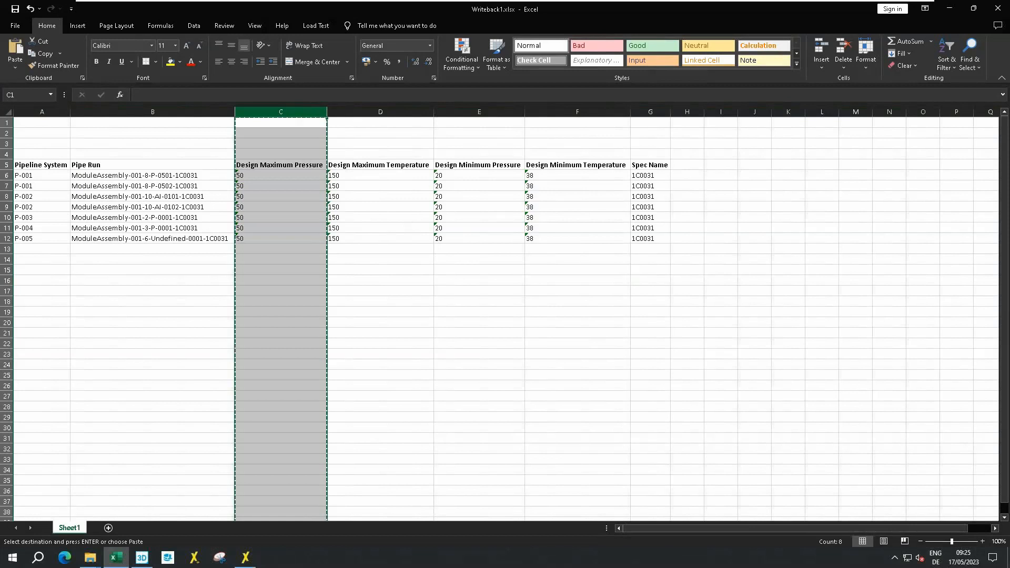
right_click(364, 112)
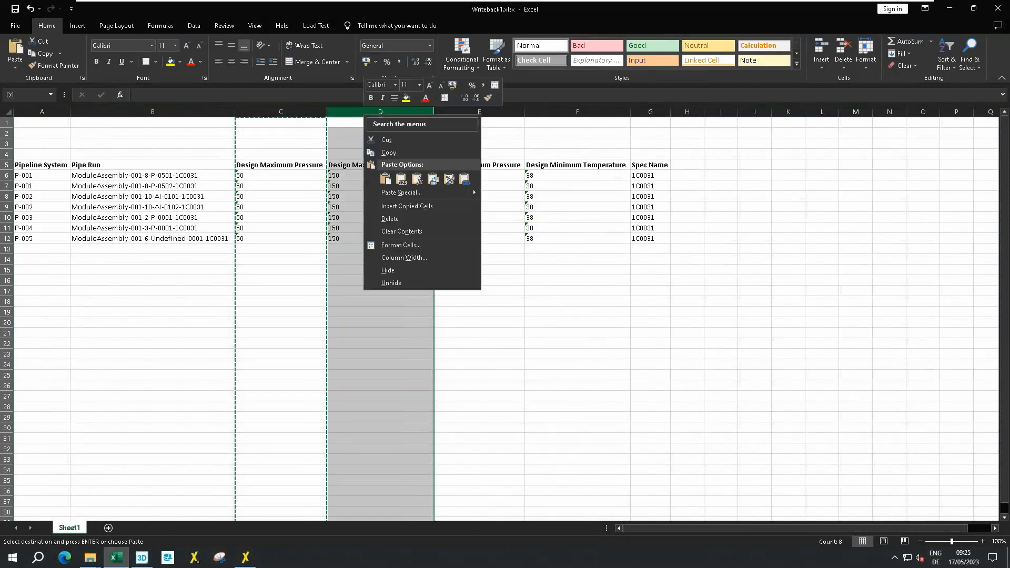
click(407, 206)
click(530, 277)
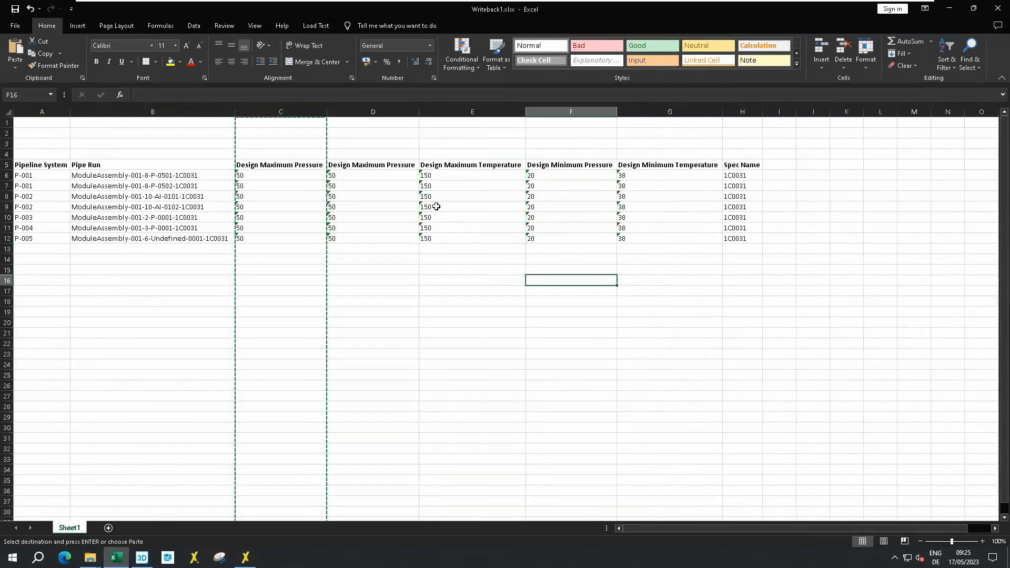
Set the copied Design Maximum Pressure column to 60 for all pipe runs in rows 6 to 12
click(383, 178)
key(Escape)
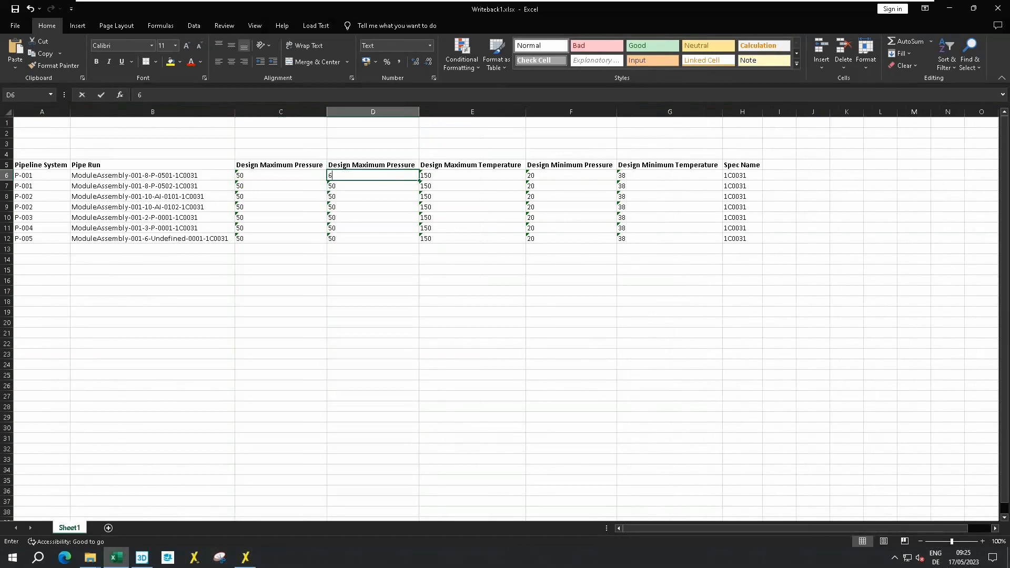
text(6.)
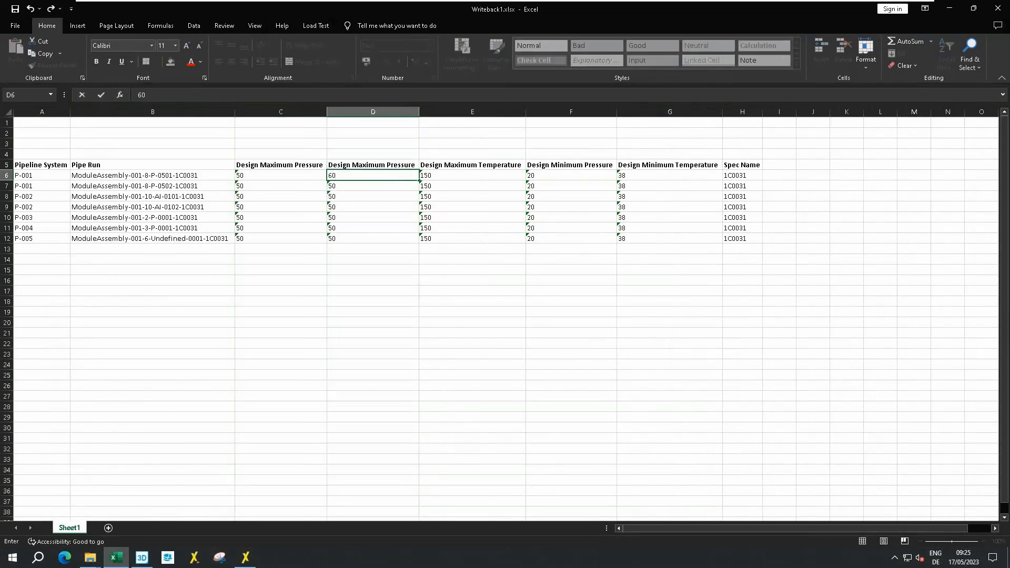
click(365, 207)
click(367, 177)
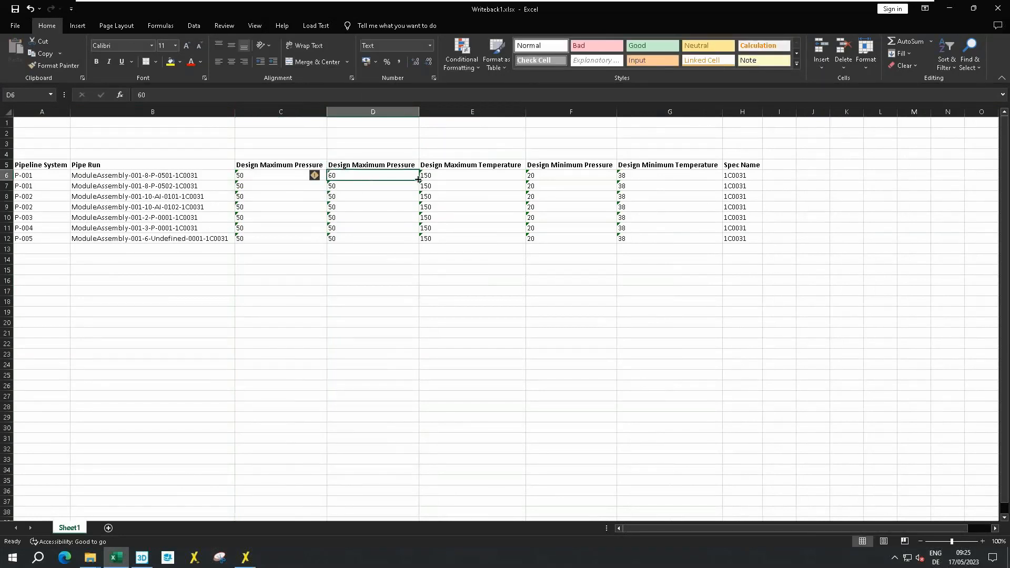
drag(420, 180, 424, 245)
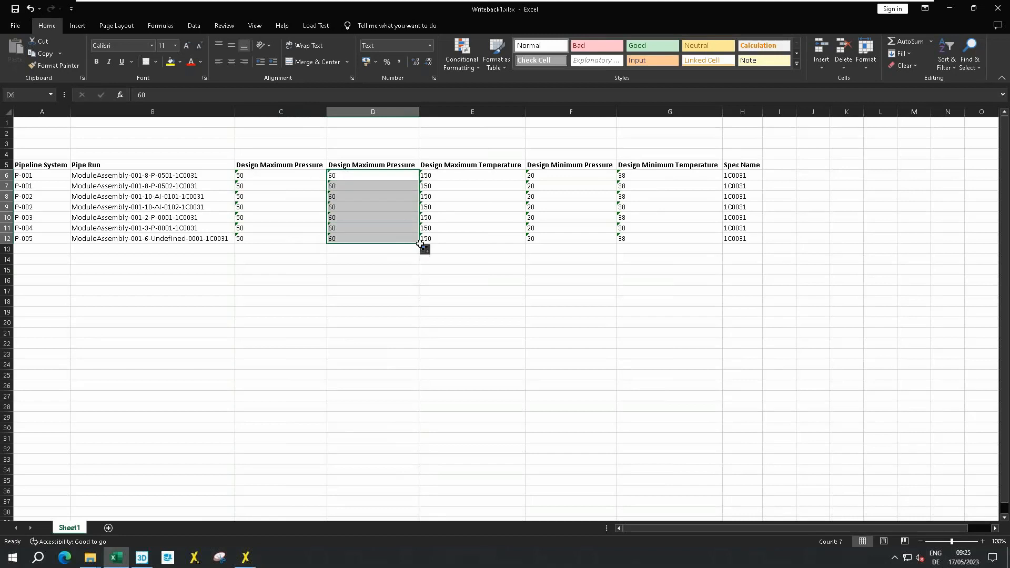
Rename the copied column's header to Design Maximum Pressure New Value and widen the column to fit it
click(272, 165)
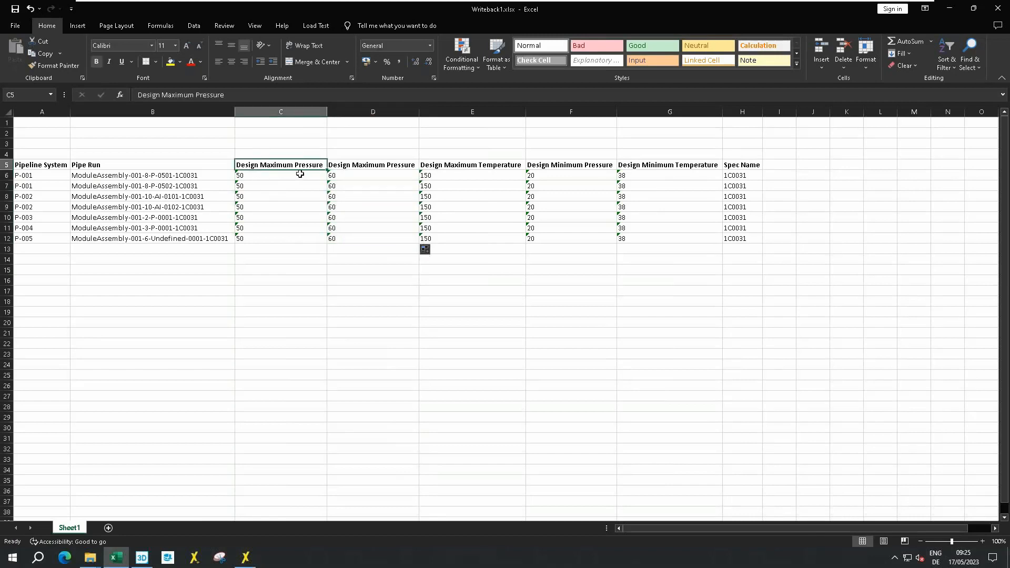
click(370, 166)
key(F2)
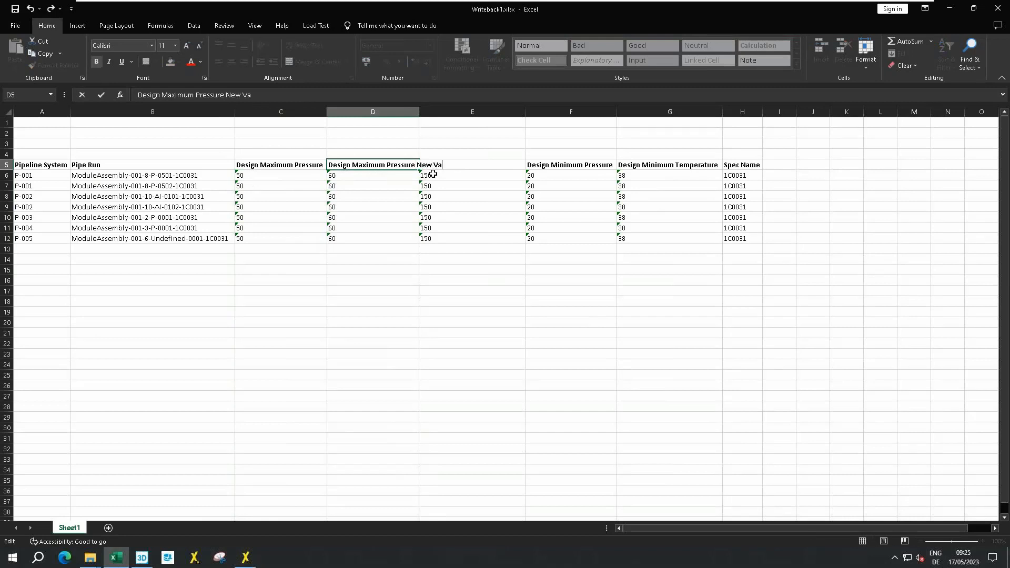
text(New Value)
key(Return)
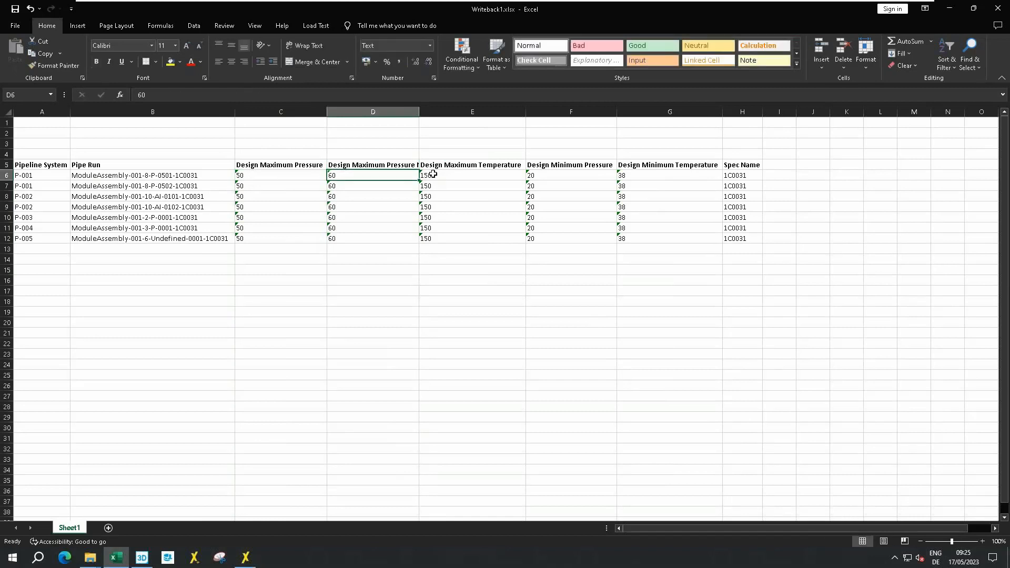
double_click(419, 112)
drag(260, 176, 262, 239)
drag(352, 175, 389, 228)
Set the Design Maximum Temperature to 160 for all pipe runs in rows 6 to 12
click(523, 174)
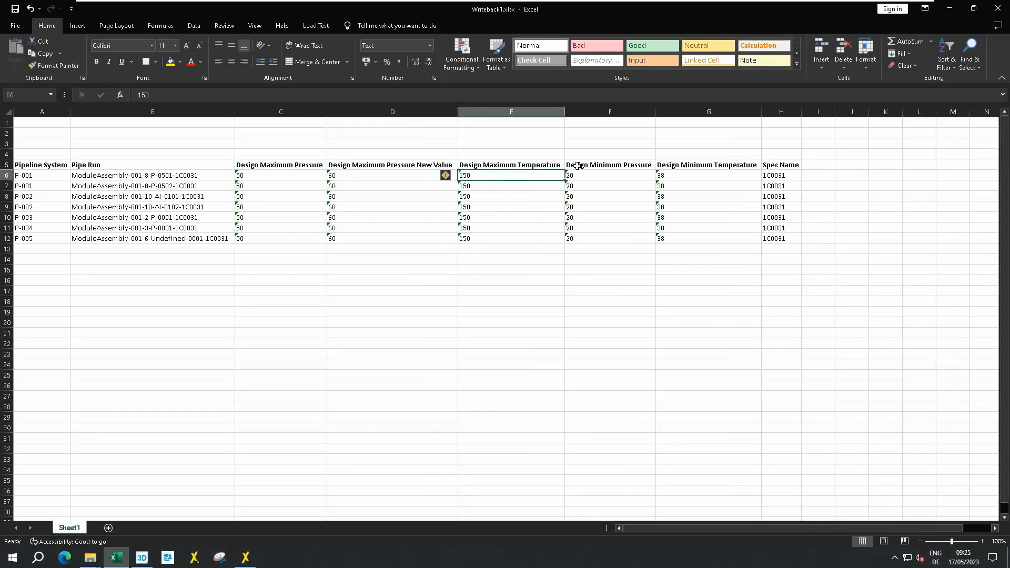
text(16)
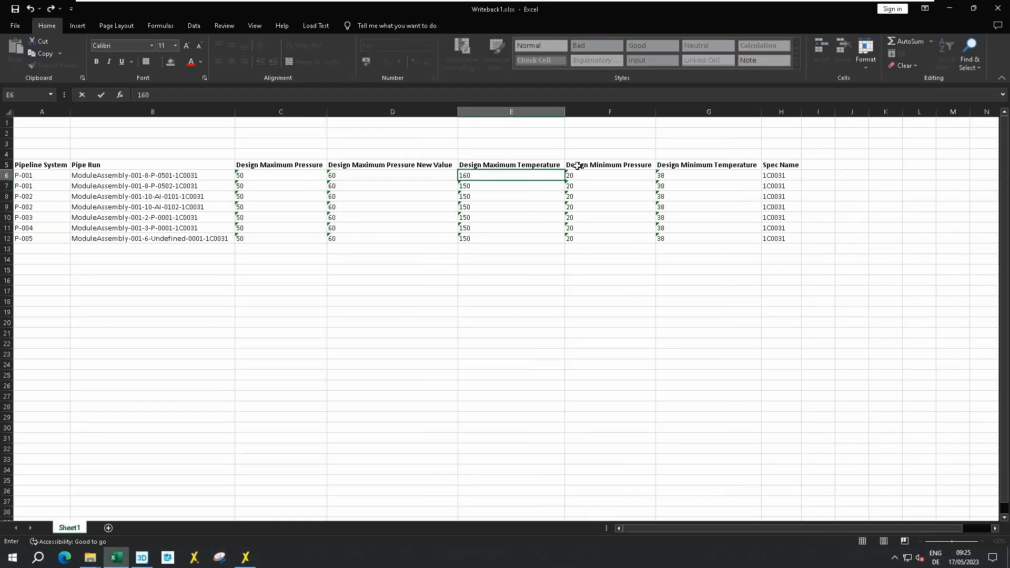
text(0)
key(Return)
click(549, 179)
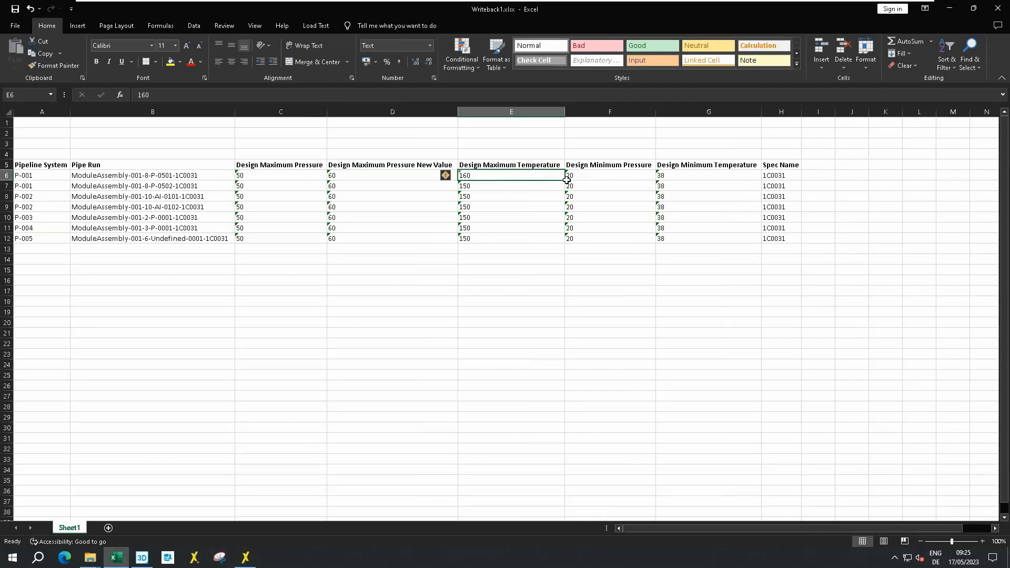
drag(565, 180, 571, 248)
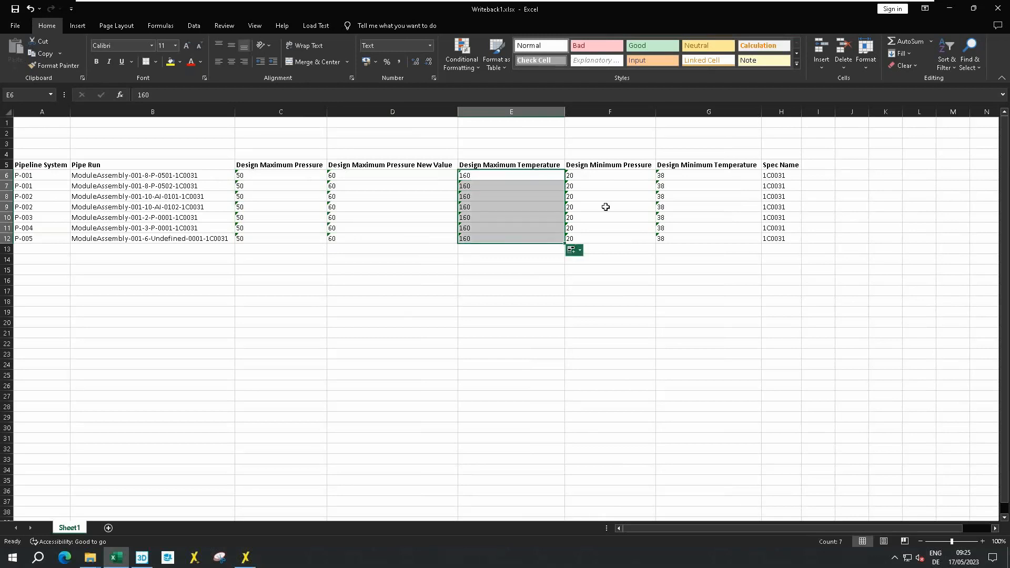
Set the Design Minimum Pressure to 23 for all pipe runs in rows 6 to 12
click(604, 176)
text(23)
key(Return)
click(636, 176)
drag(655, 179, 661, 244)
Set the Design Minimum Temperature to 40 for all pipe runs in rows 6 to 12
click(700, 179)
text(40)
key(Return)
click(730, 175)
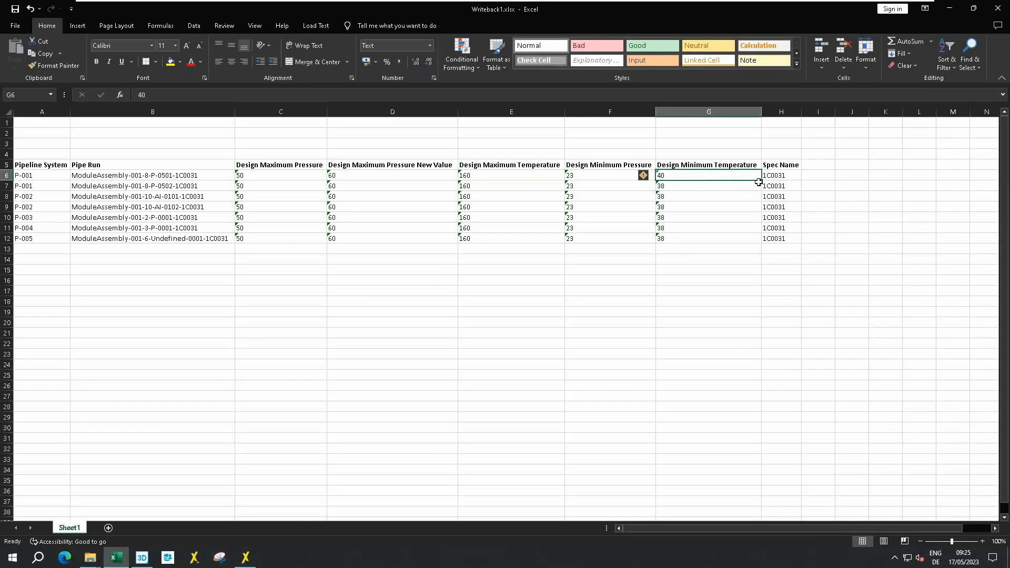
drag(761, 181, 763, 245)
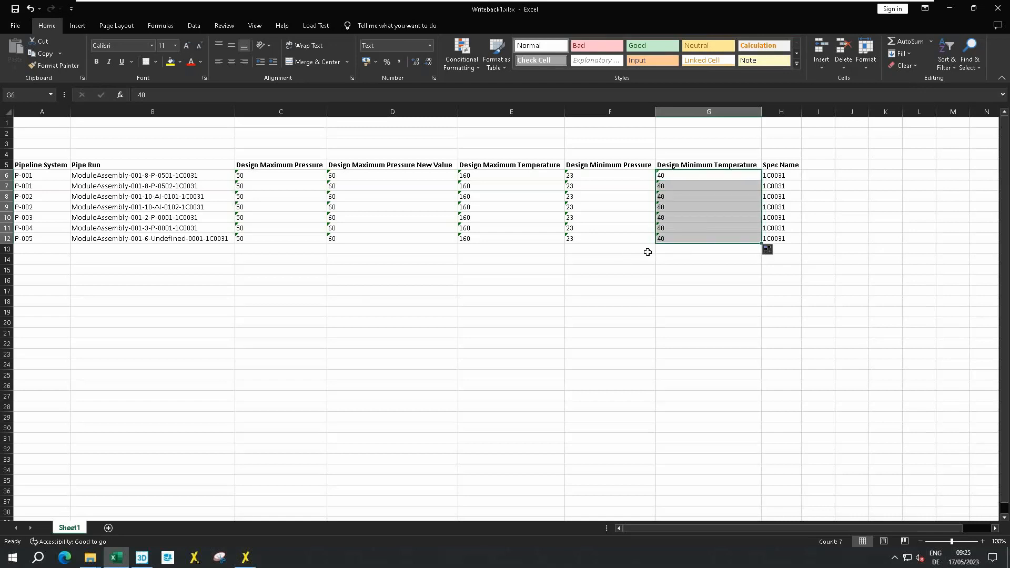
Save and close the edited workbook, and choose Writeback1.xlsx as the Excel file to import into UniversalReporter
click(998, 8)
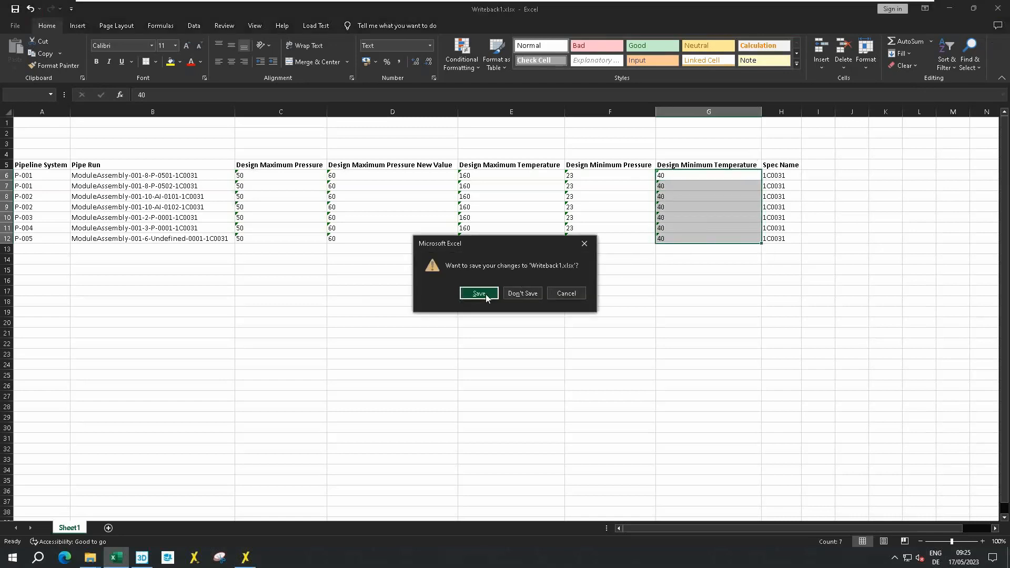
click(486, 294)
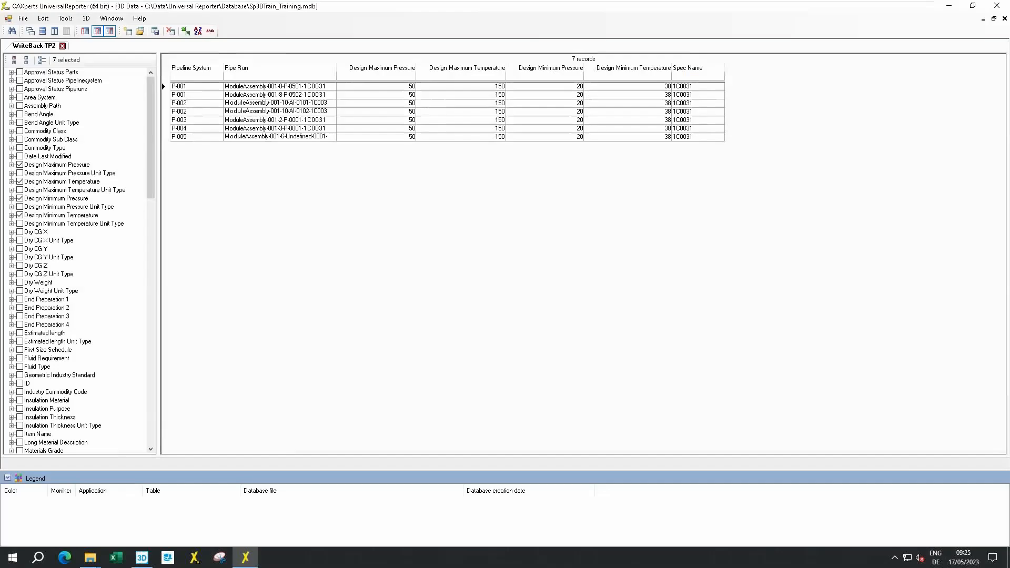
click(71, 20)
click(107, 180)
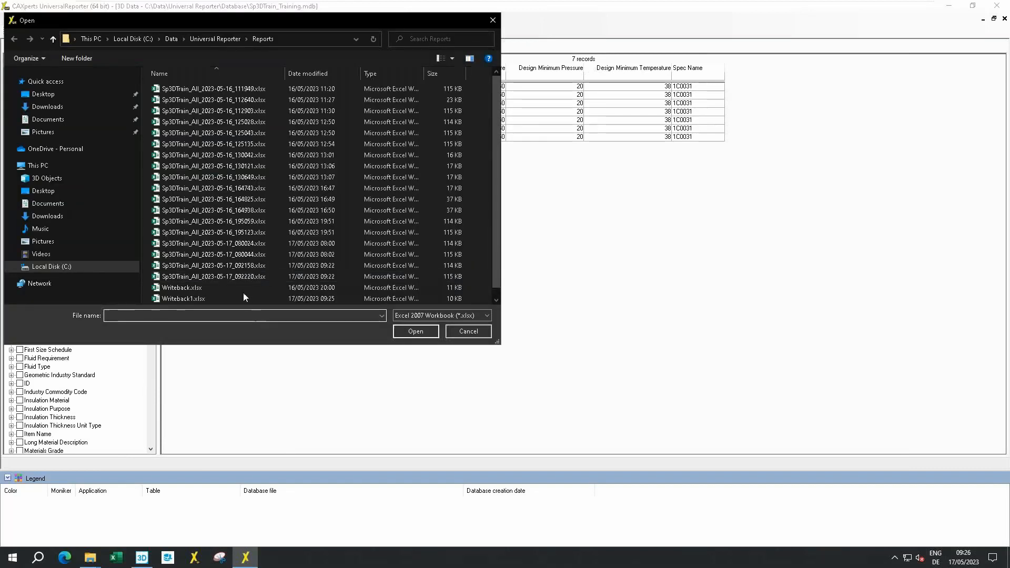
click(193, 298)
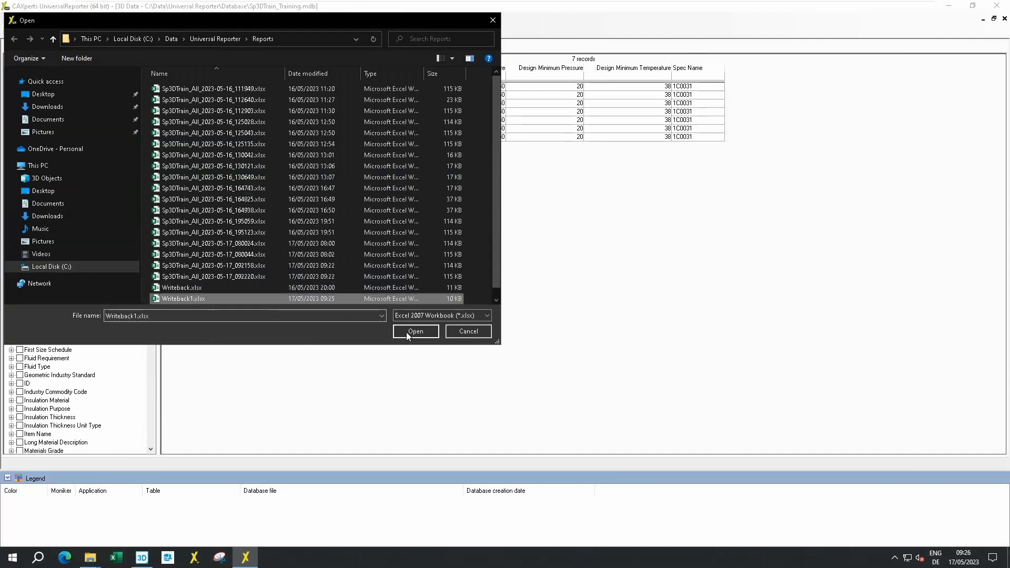
click(418, 332)
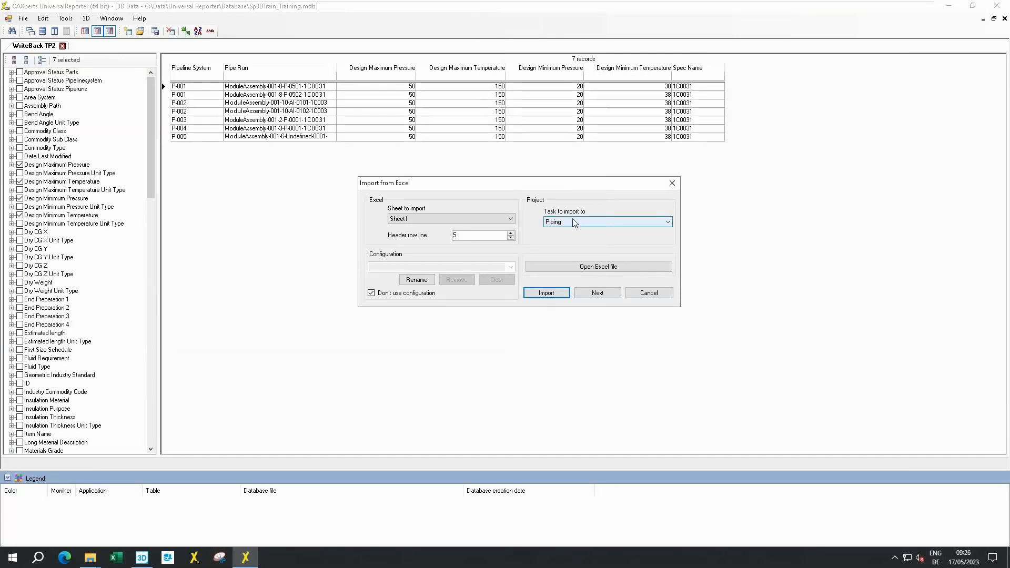
Map the unmapped Design Maximum Pressure New Value column to the Design Maximum Pressure attribute in a new import configuration
click(607, 295)
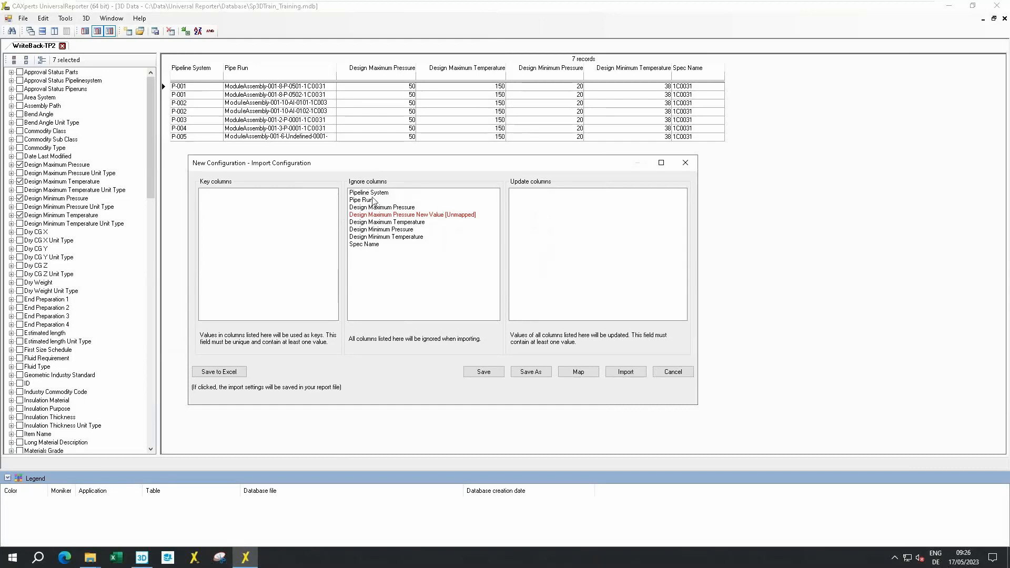
click(392, 215)
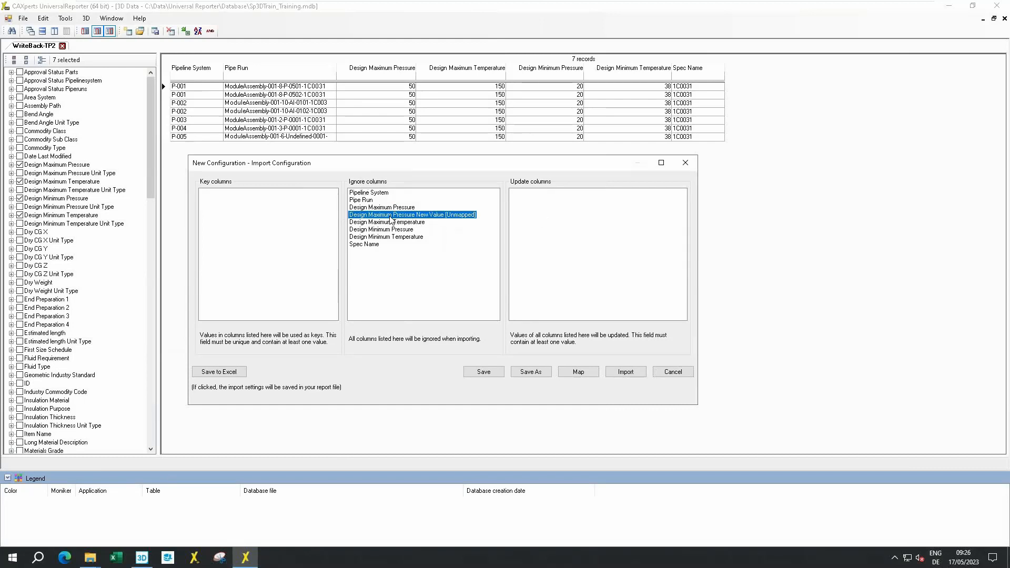
click(580, 373)
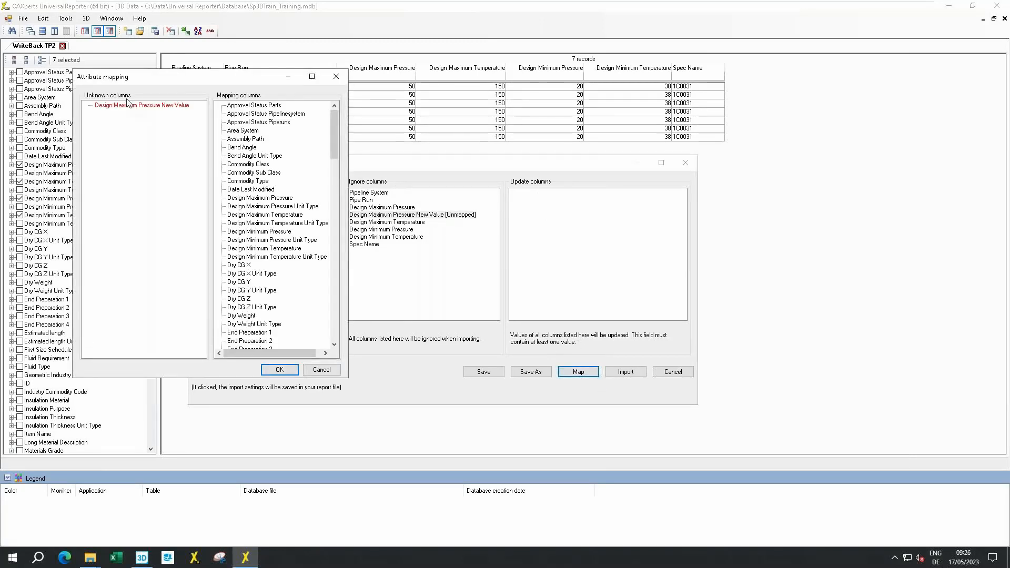
click(114, 106)
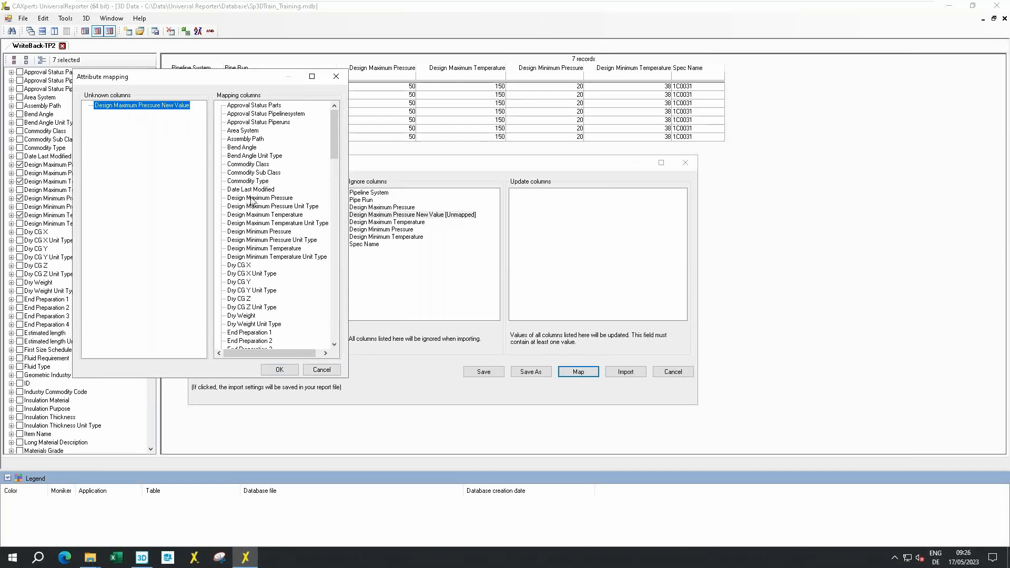
click(255, 199)
click(147, 127)
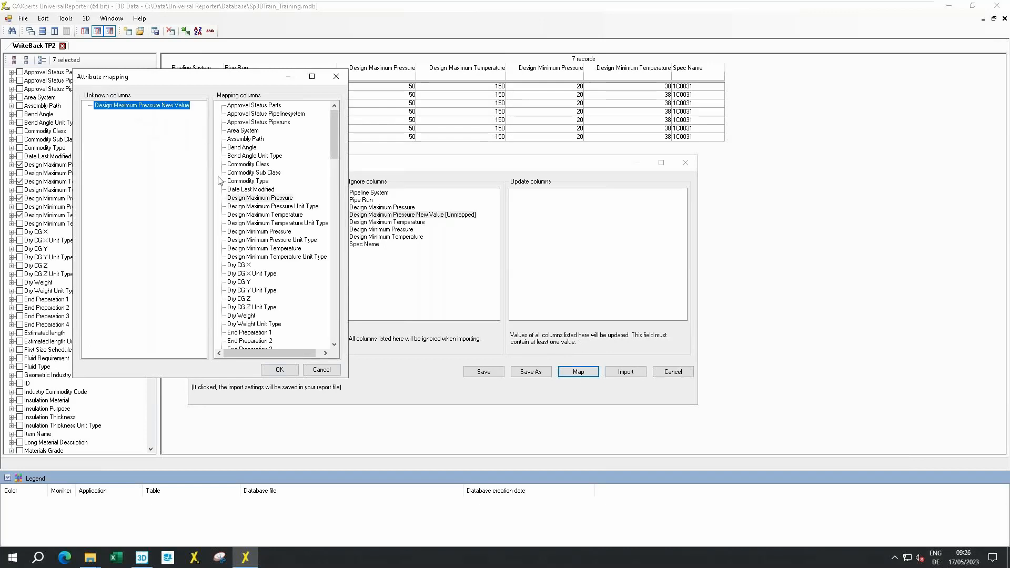
click(247, 199)
drag(254, 200, 126, 110)
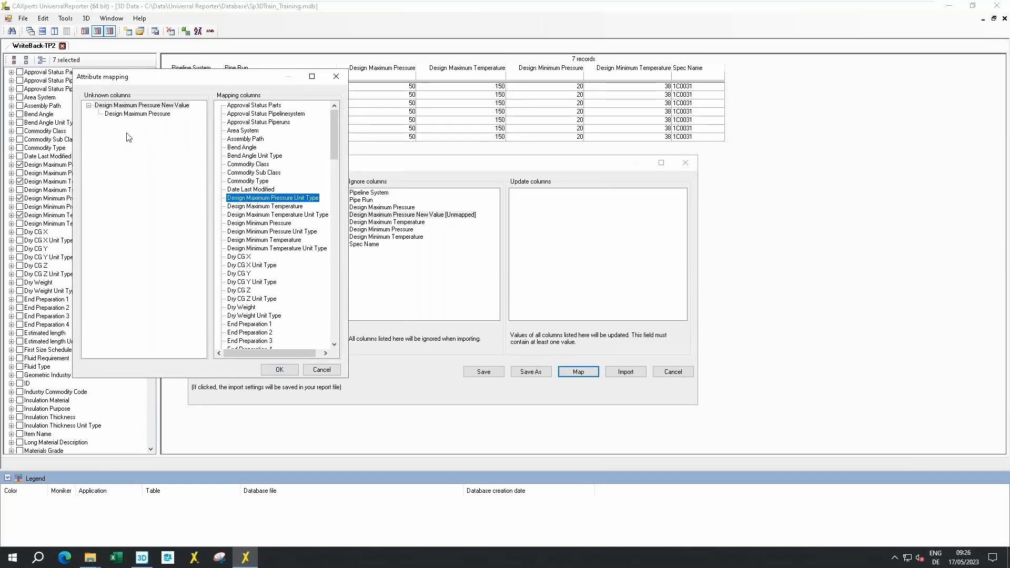
click(286, 371)
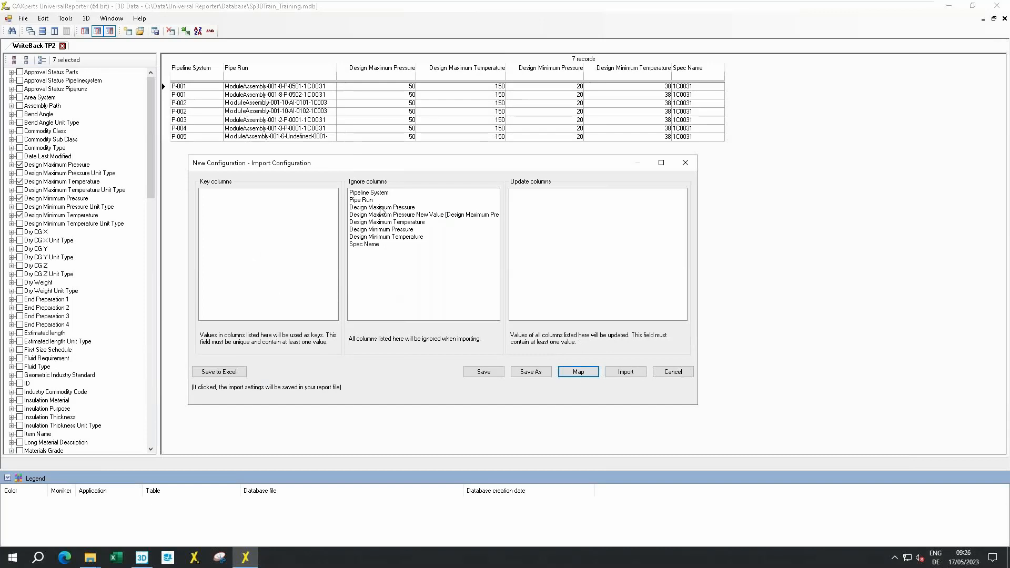
Import the workbook with Pipeline System and Pipe Run as key columns and all design pressure and temperature columns as update columns
drag(370, 195, 211, 208)
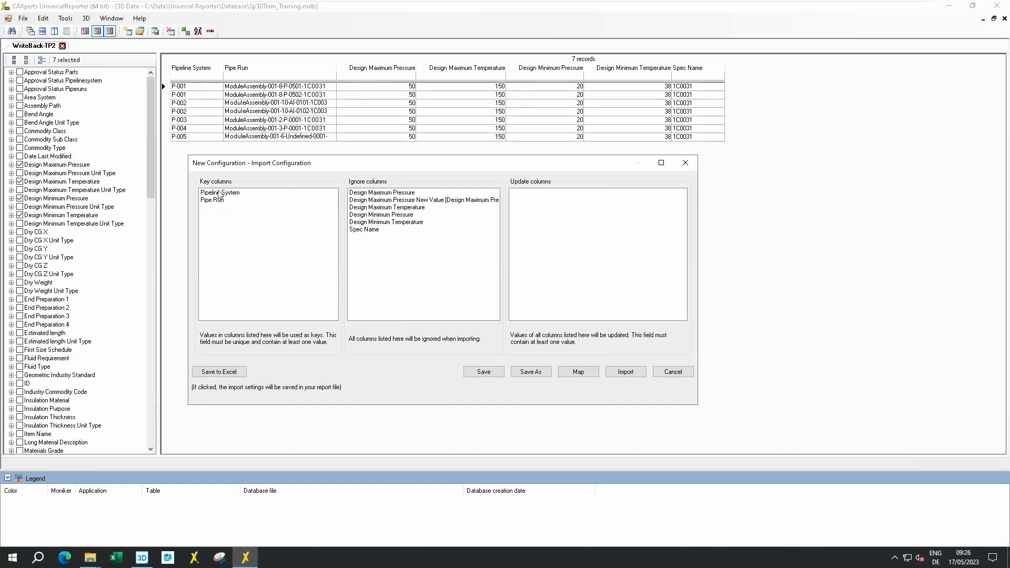
click(219, 193)
click(213, 200)
drag(400, 194, 588, 249)
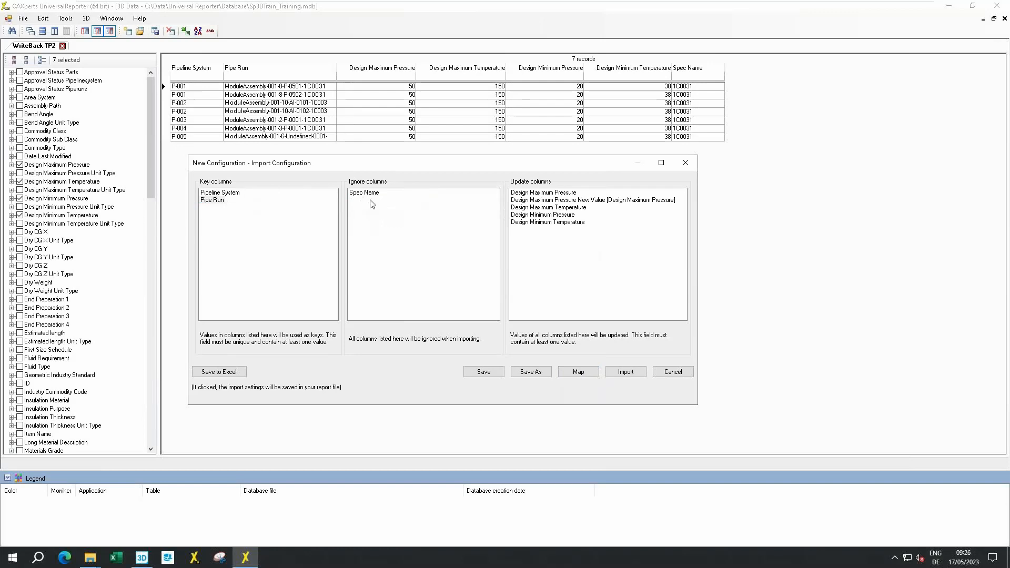
click(627, 373)
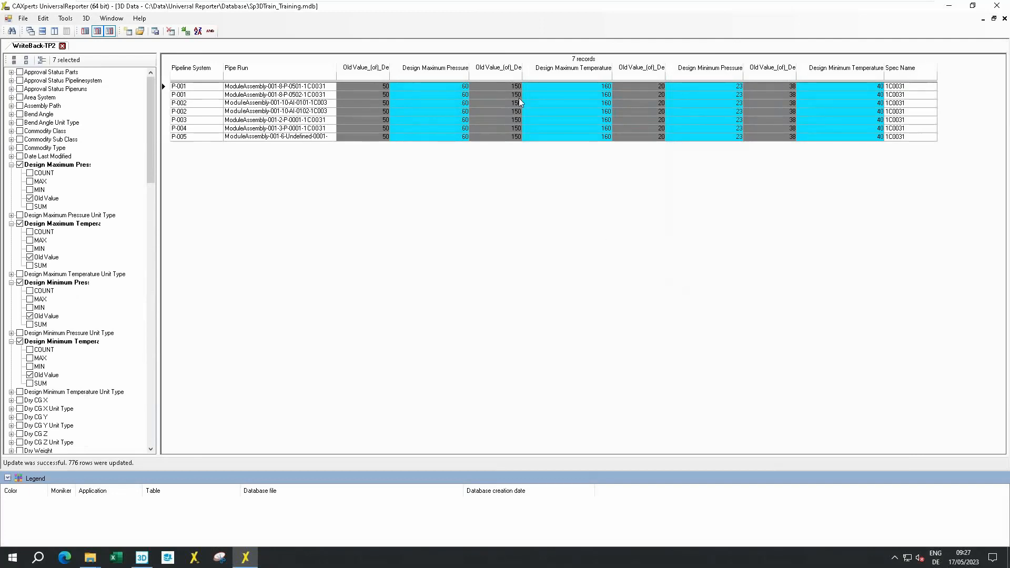
Start writing changes to SmartPlant 3D, accept the switch to 32-bit UniversalReporter, and reopen the recent Sp3DTrain_Training project there
click(85, 18)
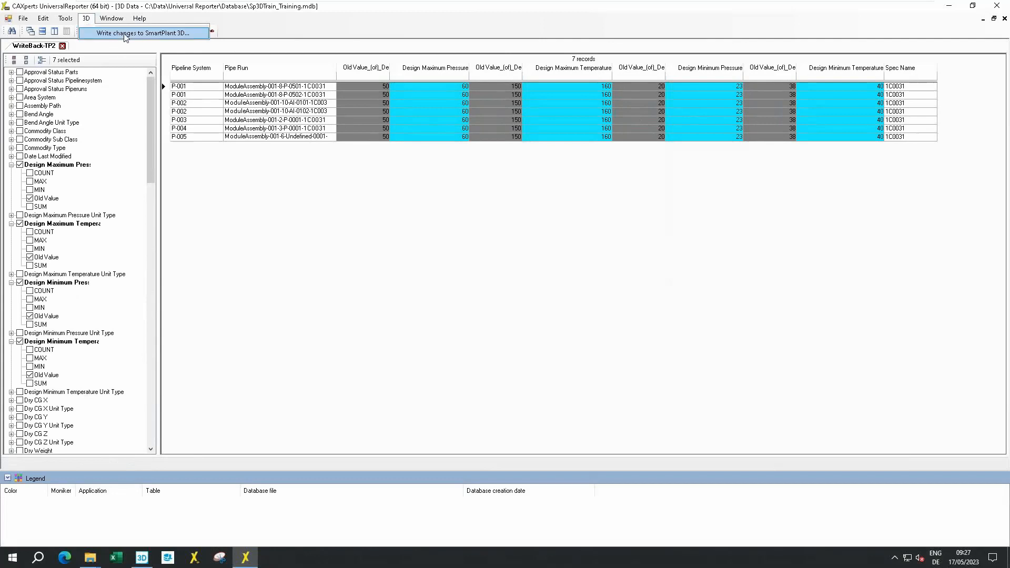
click(126, 35)
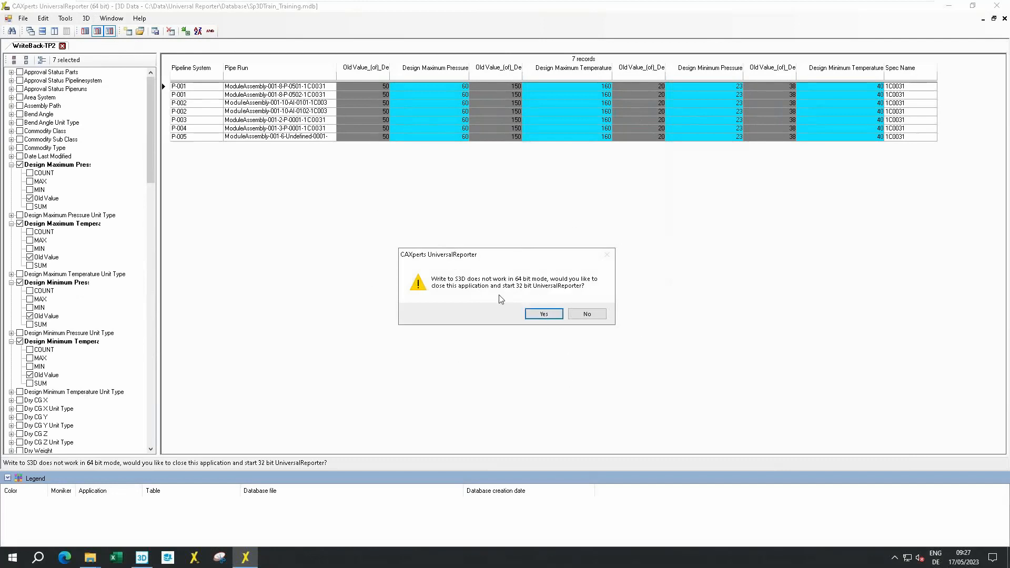
click(551, 317)
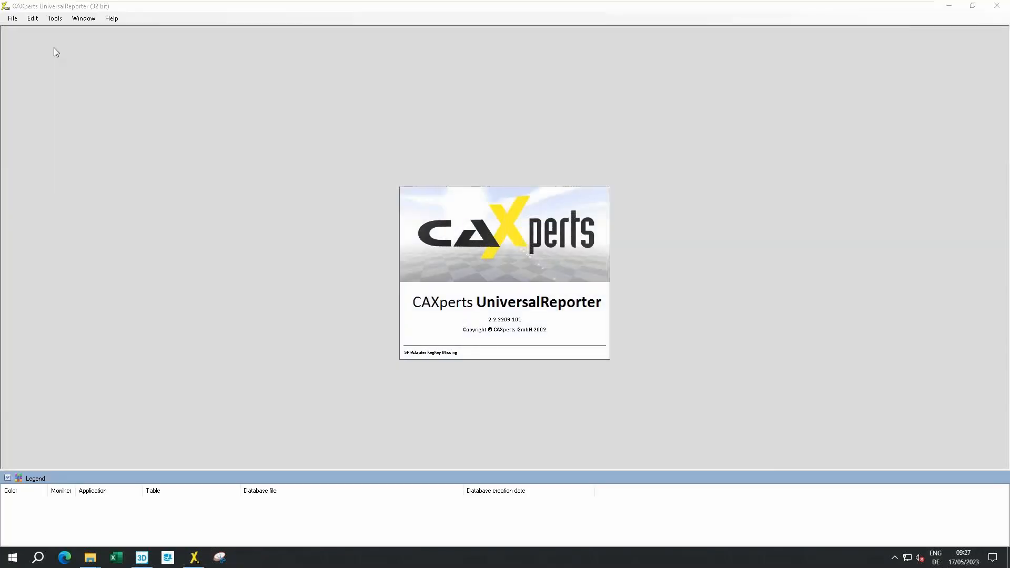
click(12, 18)
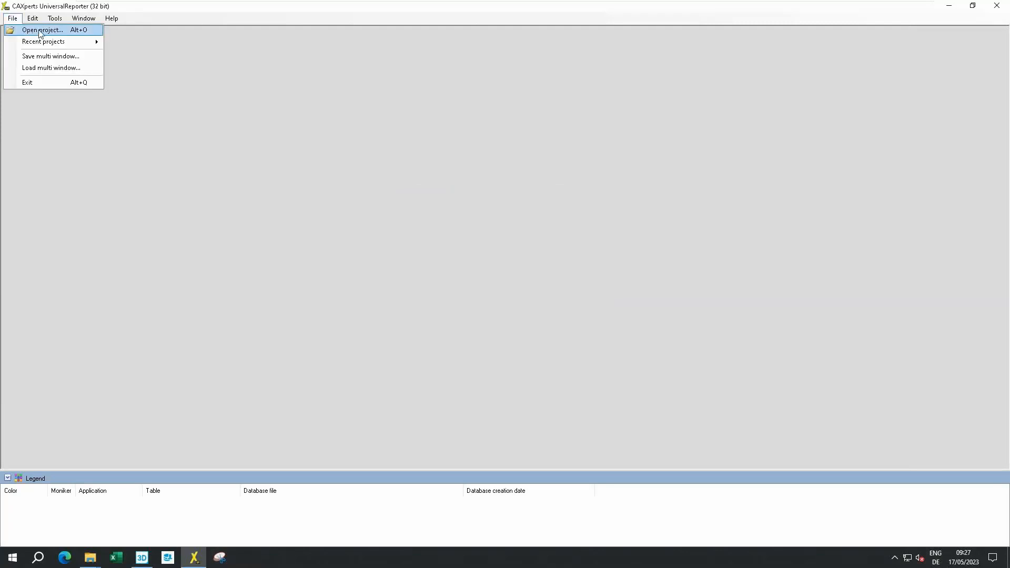
mouse_move(45, 42)
click(205, 59)
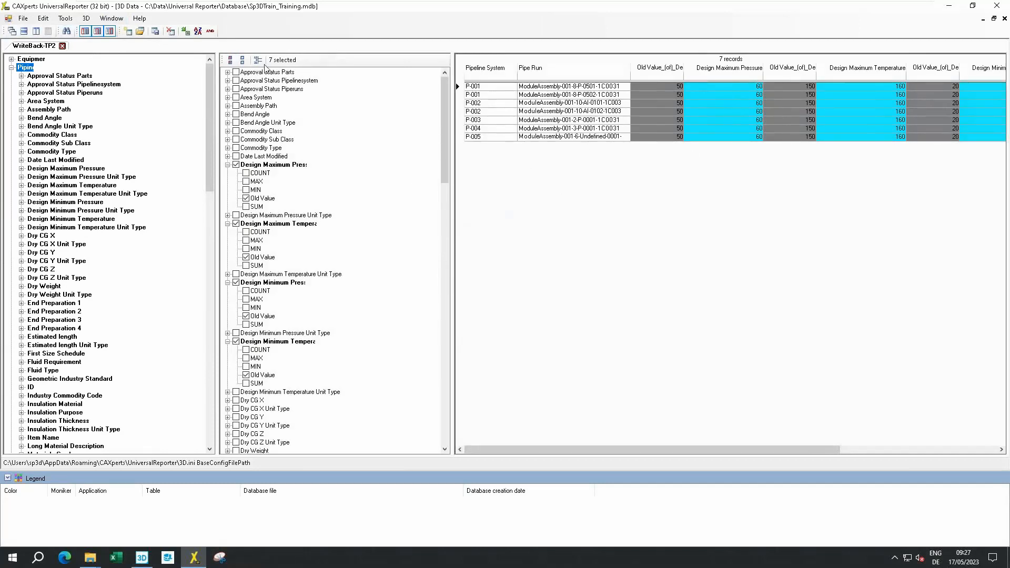
Write the attribute changes of the Piping table to SmartPlant 3D
click(86, 19)
click(106, 31)
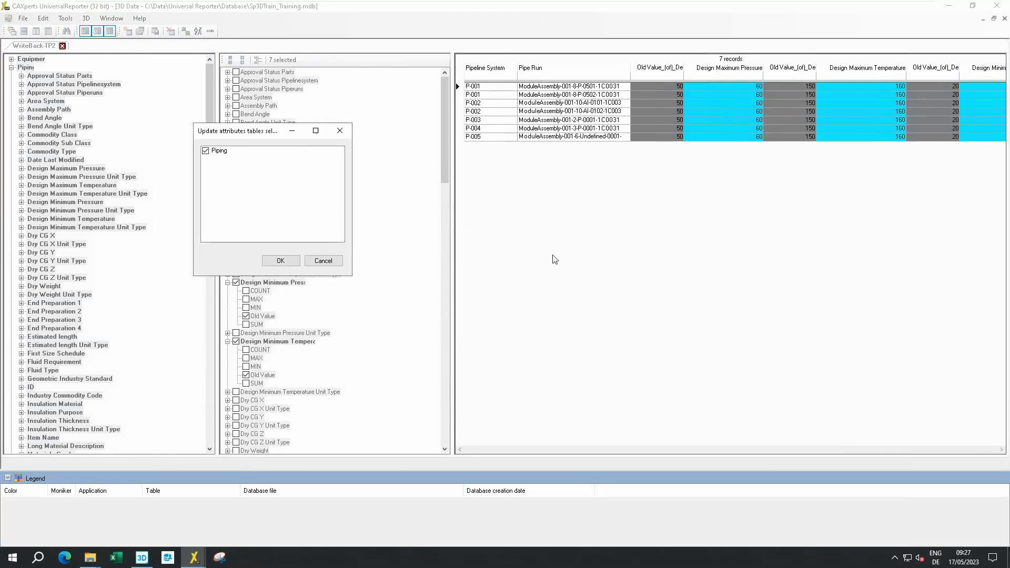
click(279, 259)
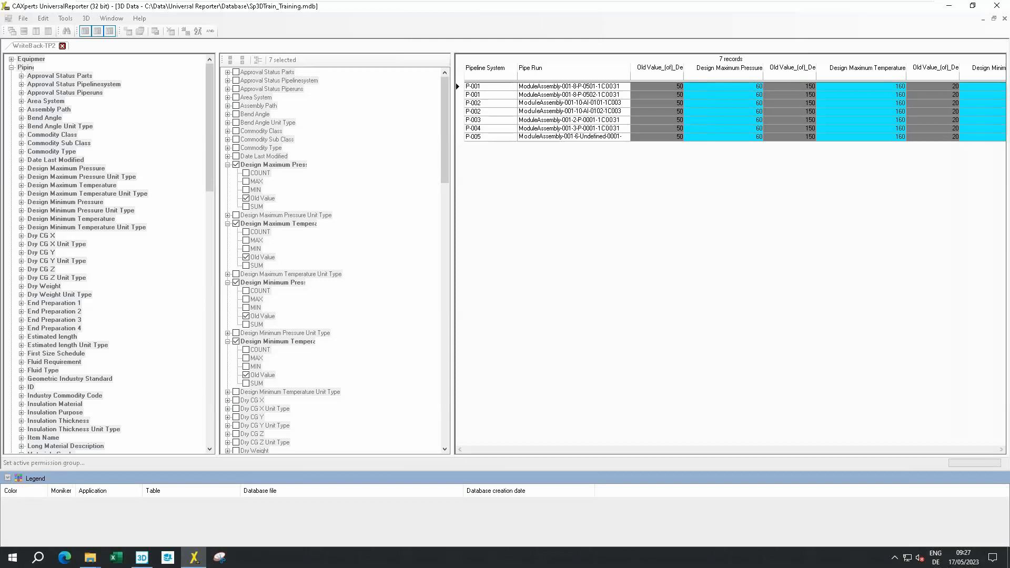
Switch to SmartPlant 3D to view the model during the write-back, and return to UniversalReporter
mouse_move(144, 562)
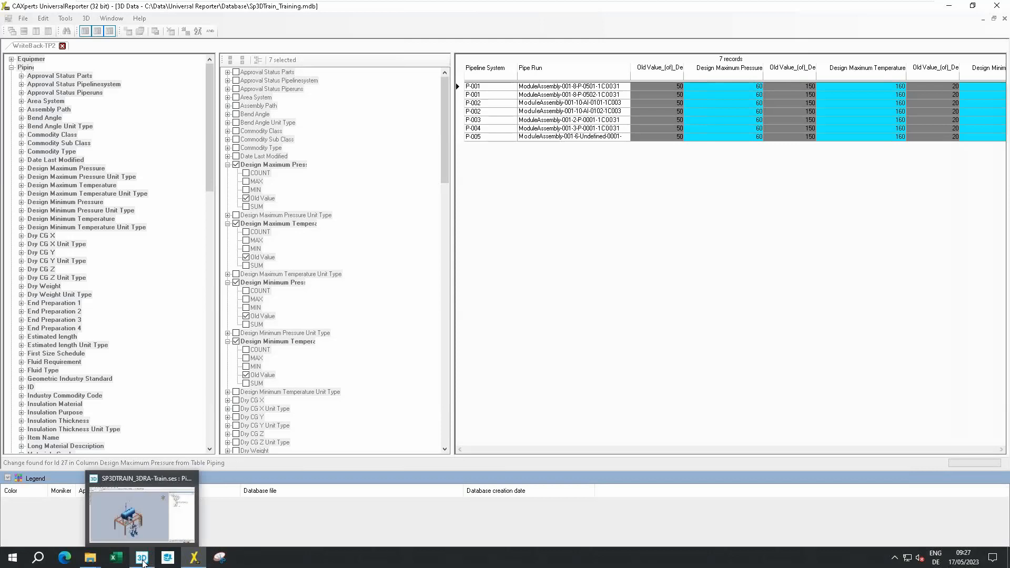
click(141, 513)
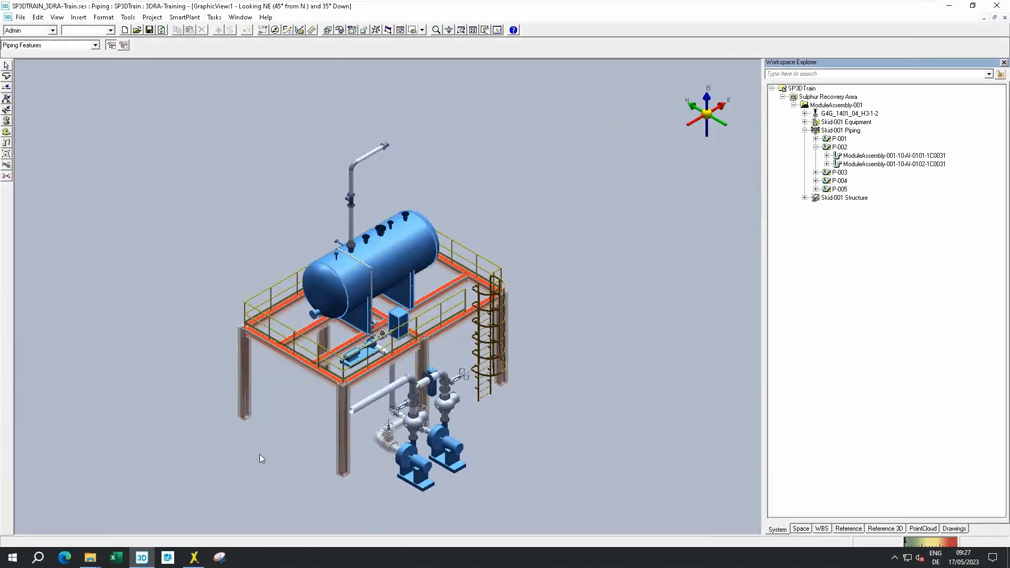
click(199, 561)
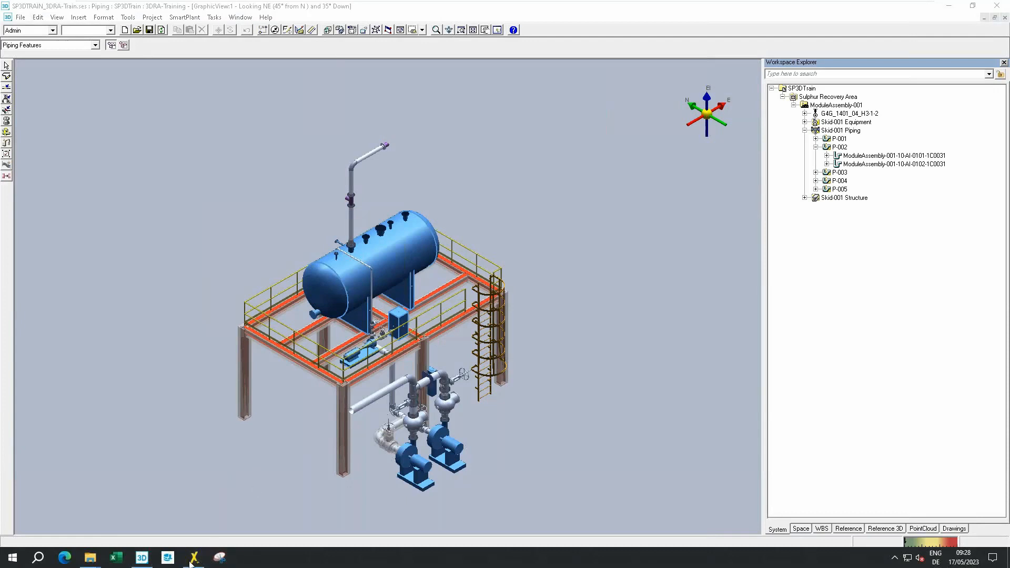
mouse_move(193, 563)
click(202, 531)
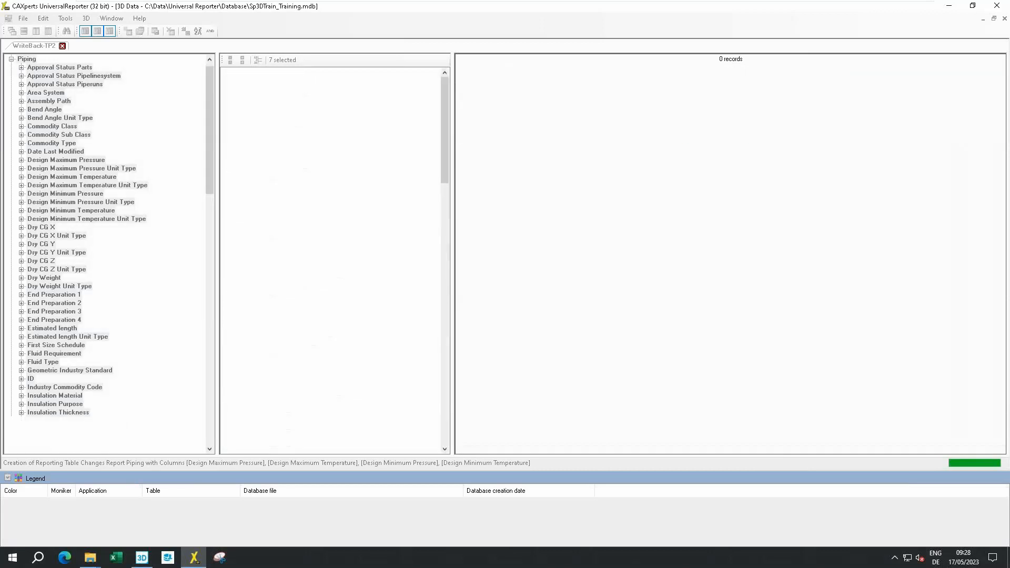
Open the write-back log file, examine the S3D update entries near its end, and close the log
click(557, 314)
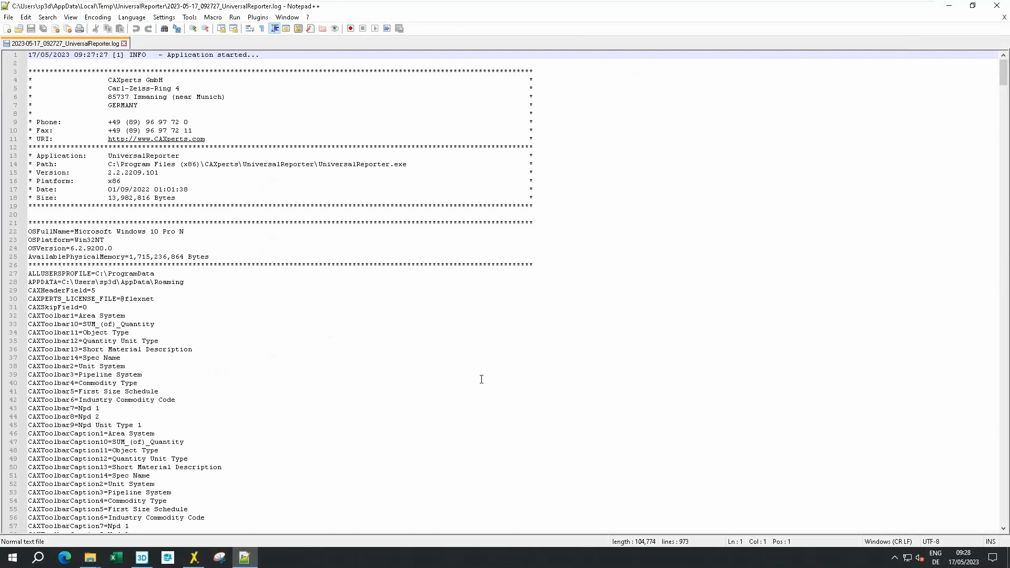
key(ctrl+End)
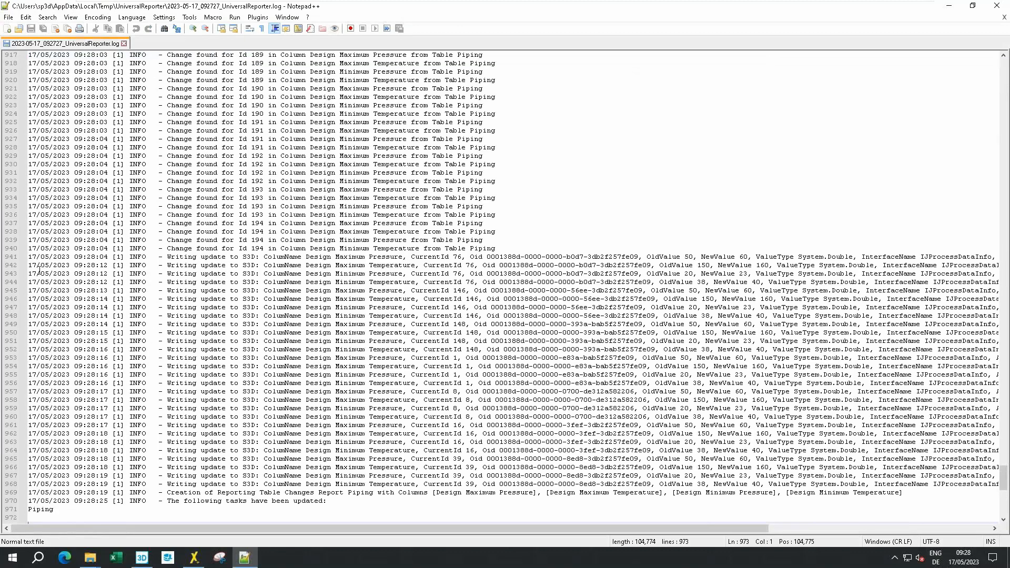
drag(29, 263, 16, 493)
drag(332, 528, 730, 531)
click(147, 527)
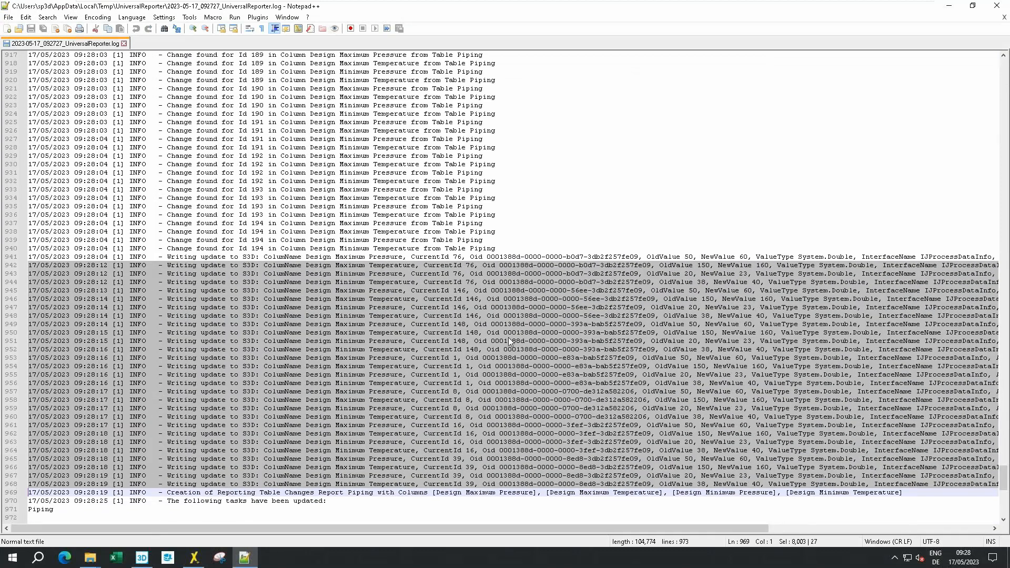
click(998, 6)
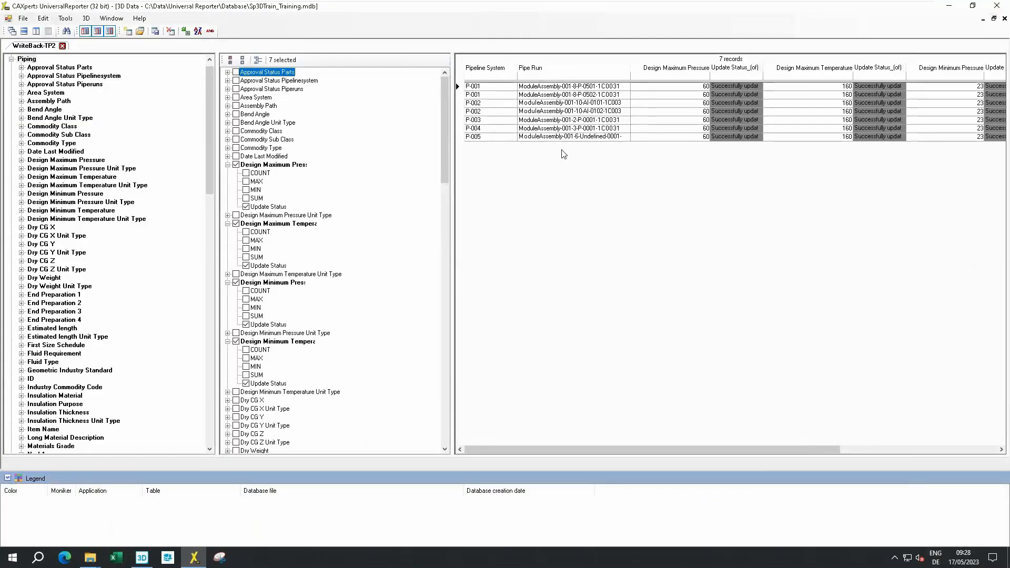
Switch to SmartPlant 3D, set the selection filter to Piping Runs, and select pipe run ModuleAssembly-001-10-AI-0101-1C0031
click(142, 557)
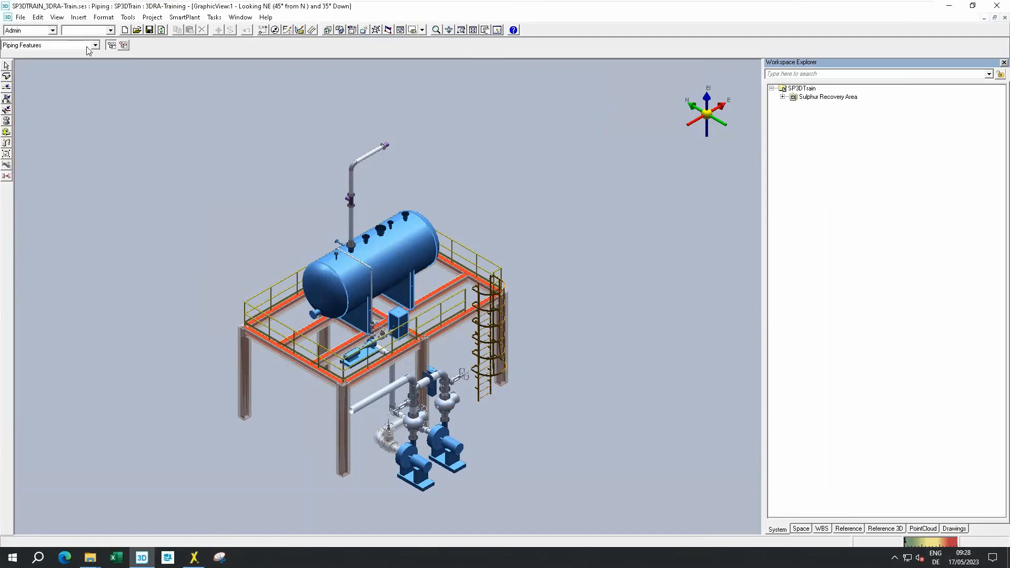
click(34, 47)
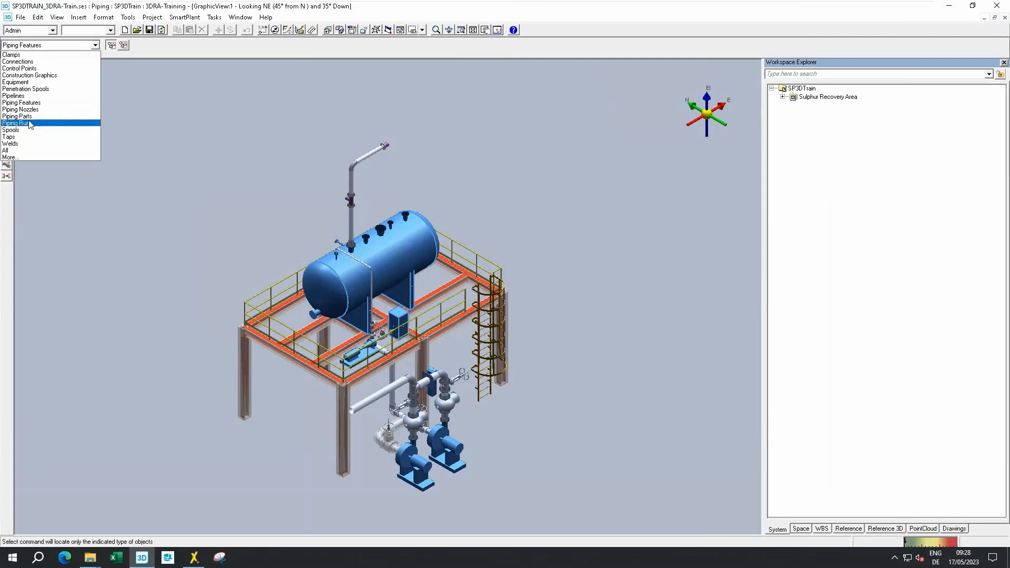
click(17, 123)
click(377, 395)
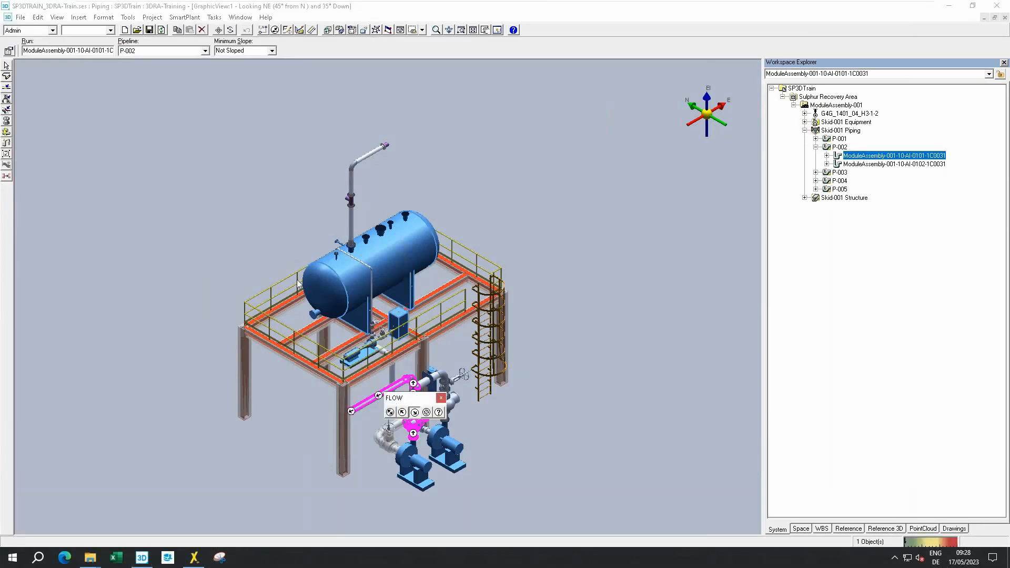
click(440, 398)
Examine the selected pipe run's Temperature and Pressure properties and close them without making changes
click(9, 51)
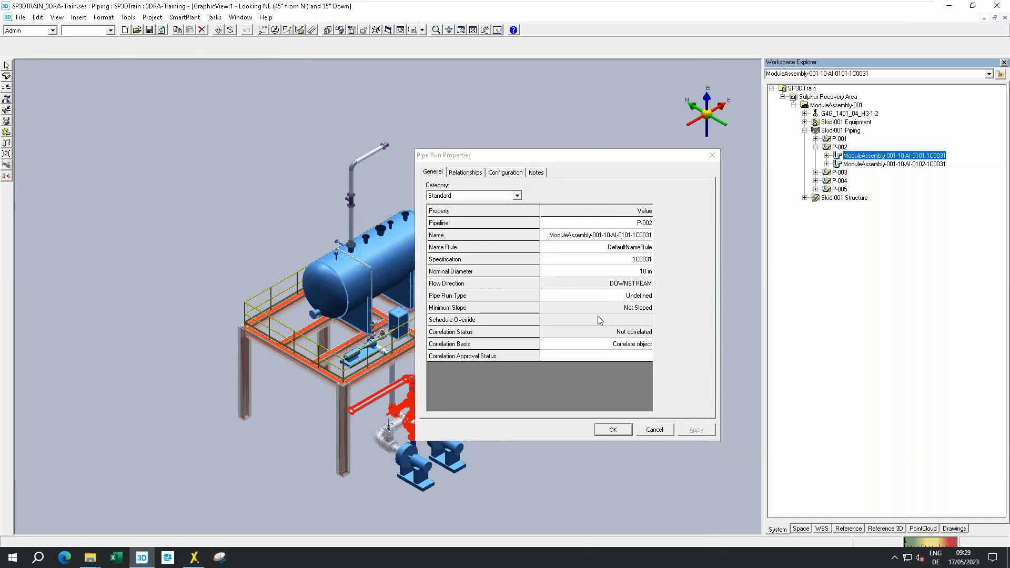
click(457, 199)
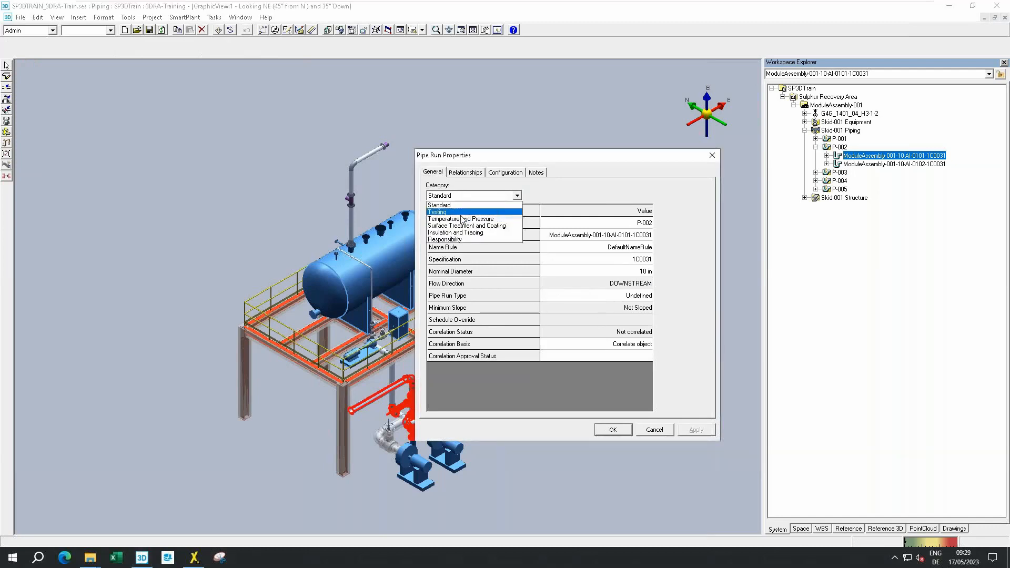
click(502, 228)
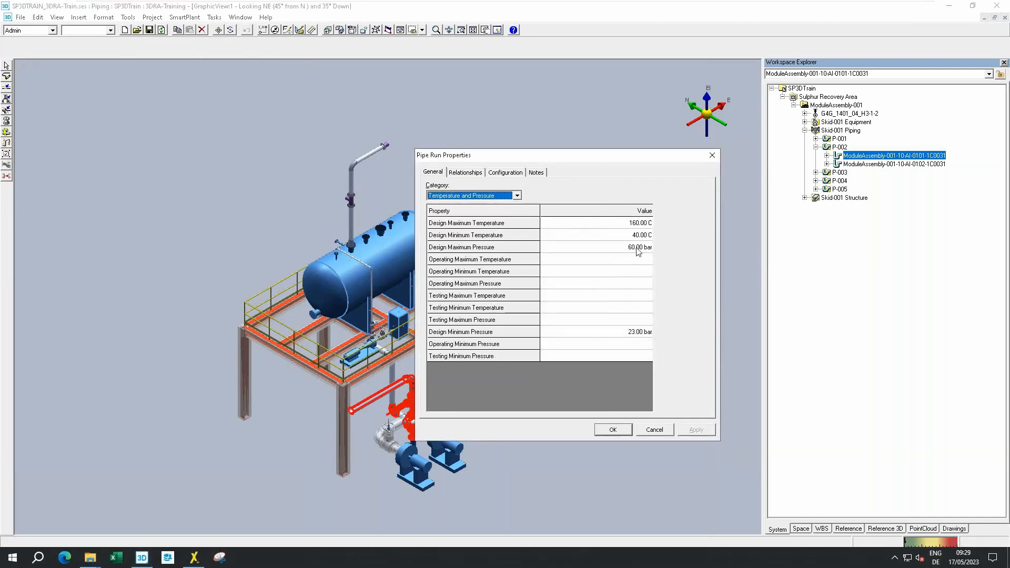
click(636, 247)
click(688, 266)
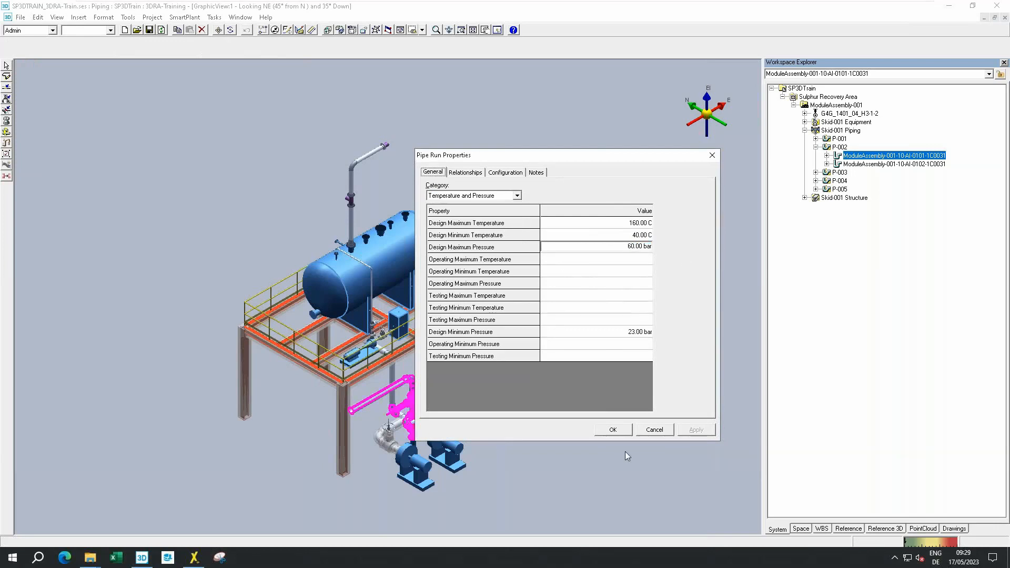
click(653, 430)
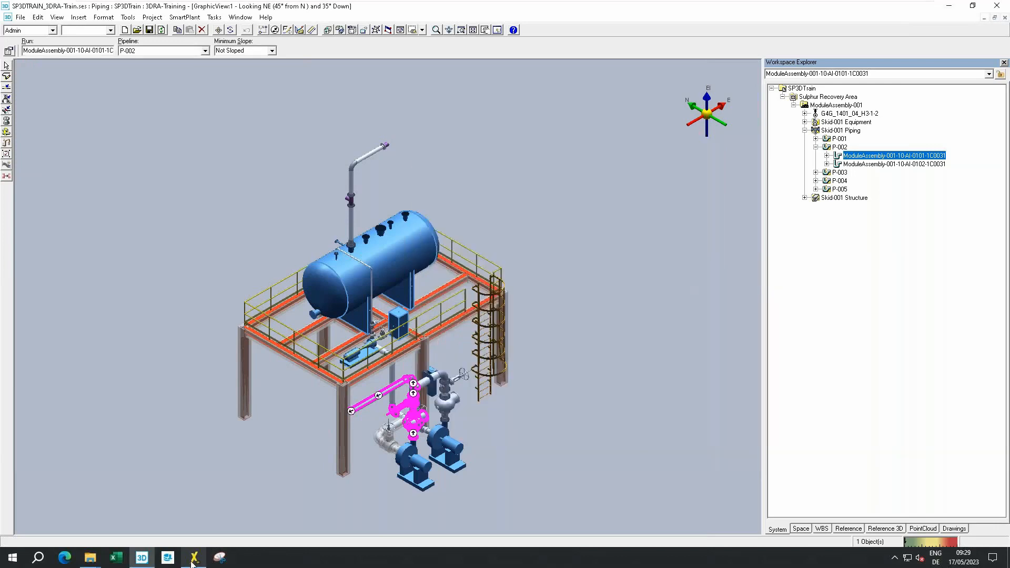
Return to UniversalReporter and minimize the remote session to show the PowerPoint presentation
key(alt+Tab)
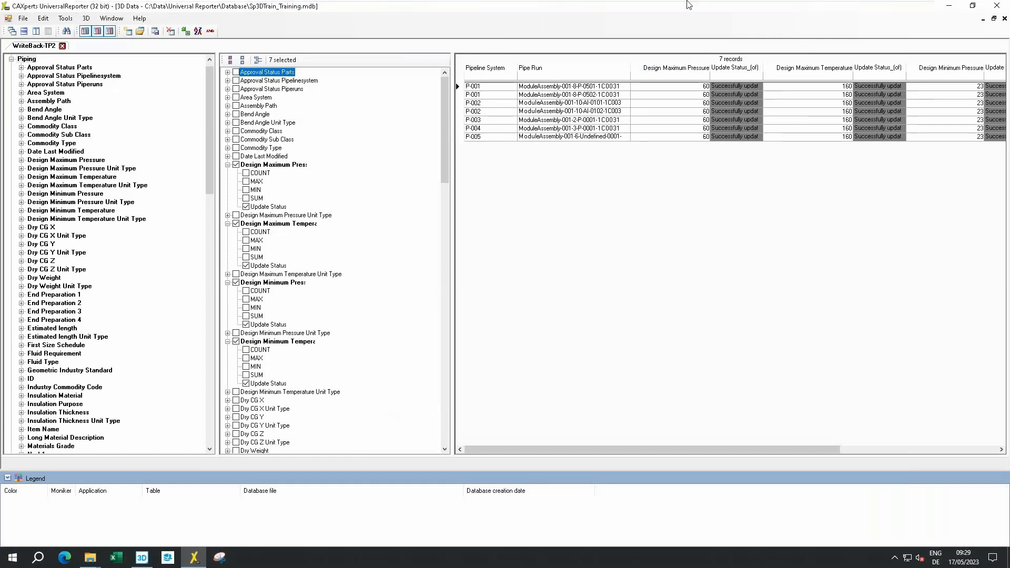
mouse_move(603, 4)
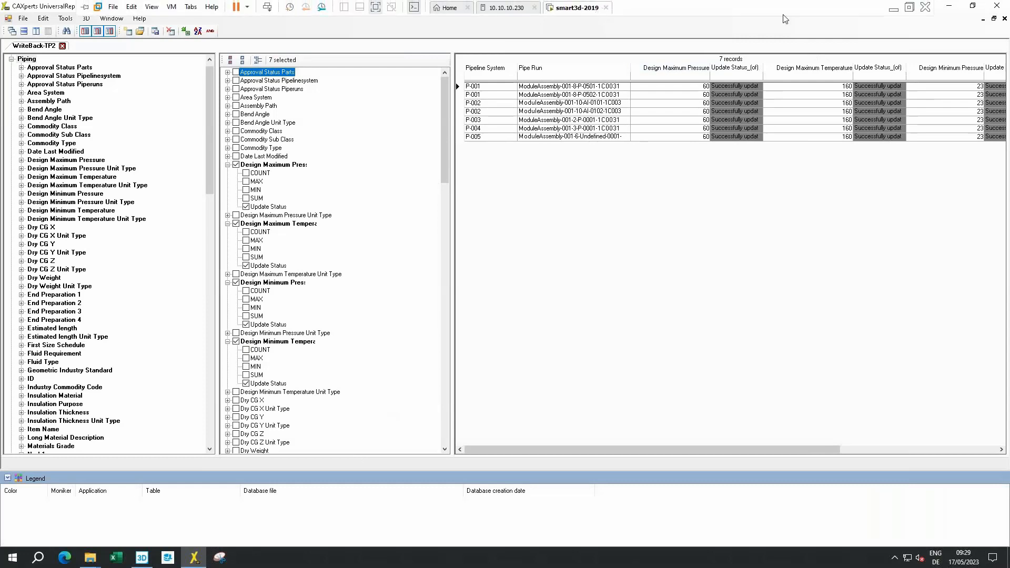
click(895, 10)
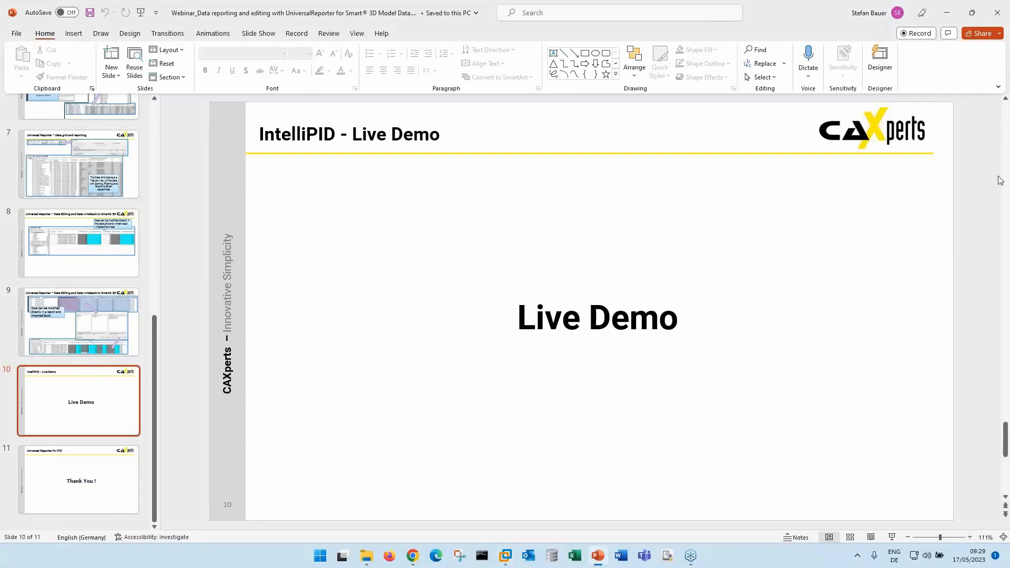